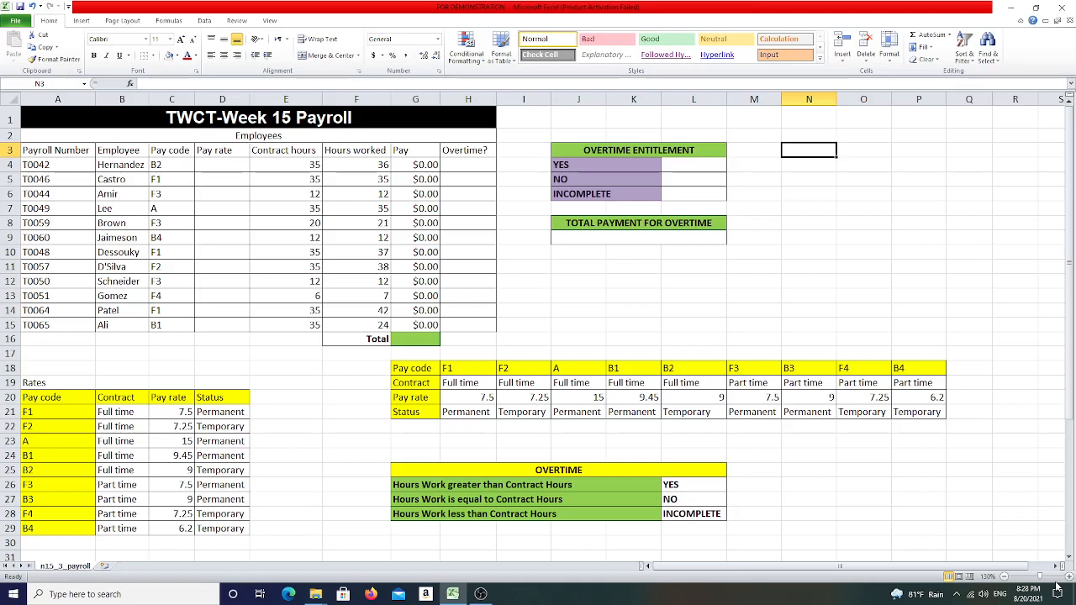
- List the function names Countif, sumif, if and nested if down column N starting at N3
text(Counti)
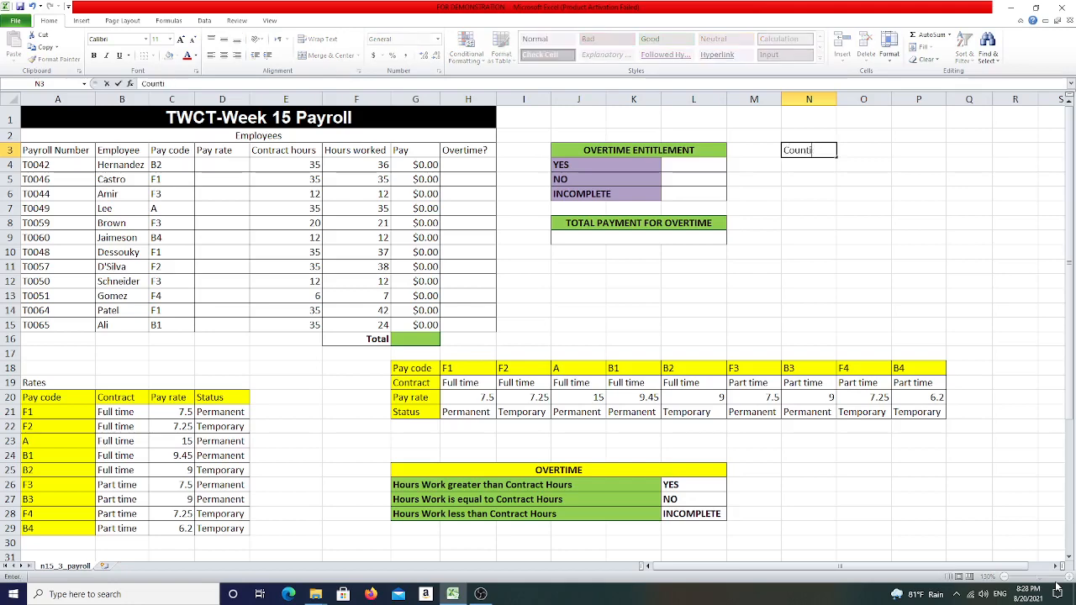
text(f)
key(Return)
text(sumif)
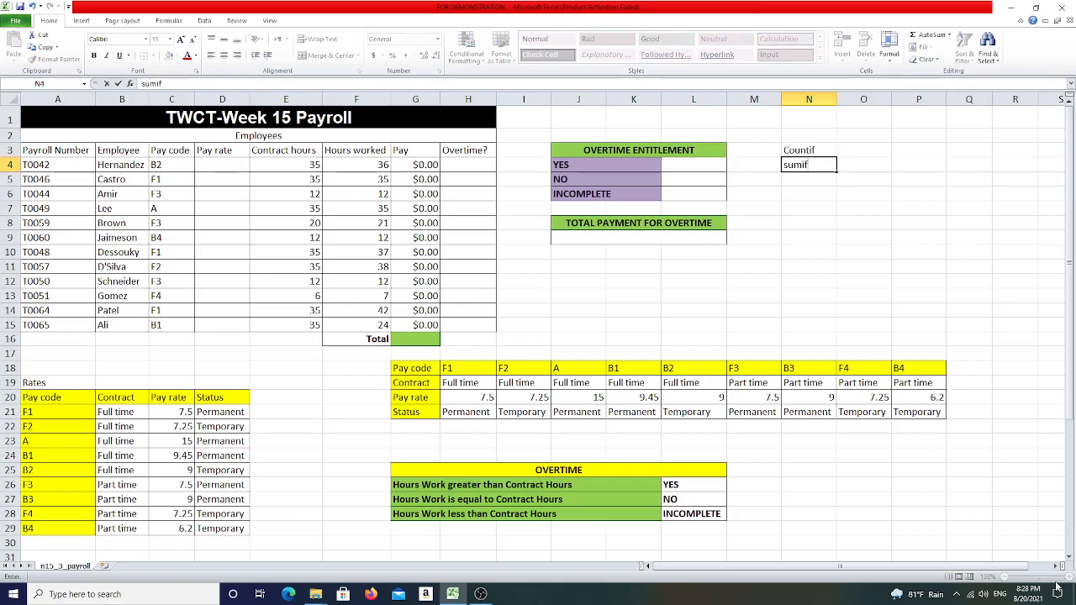
key(Return)
text(if)
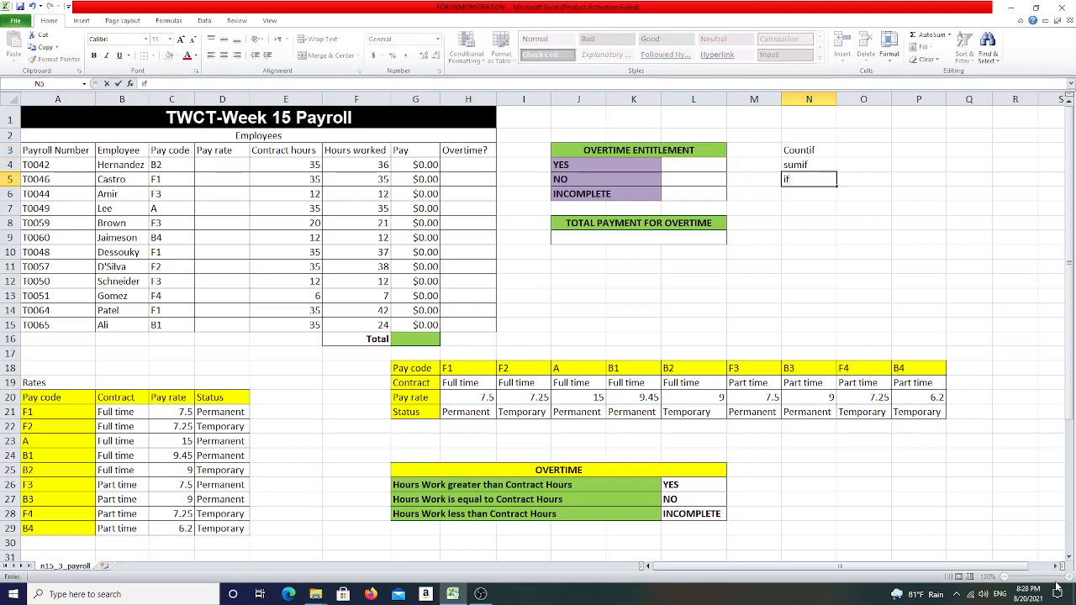
key(Return)
text(nest)
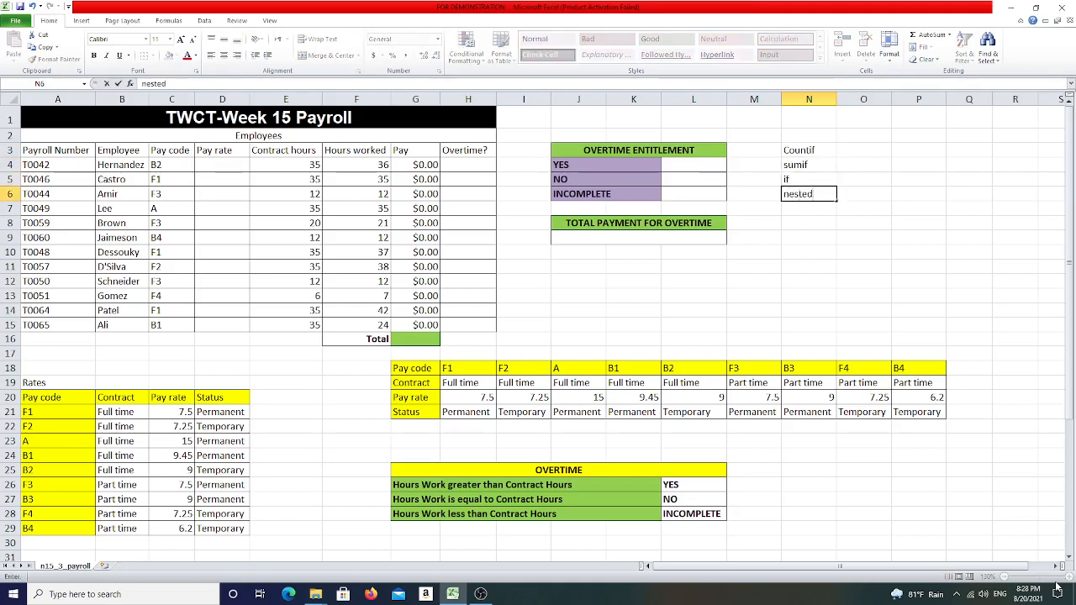
text(ed)
key(Return)
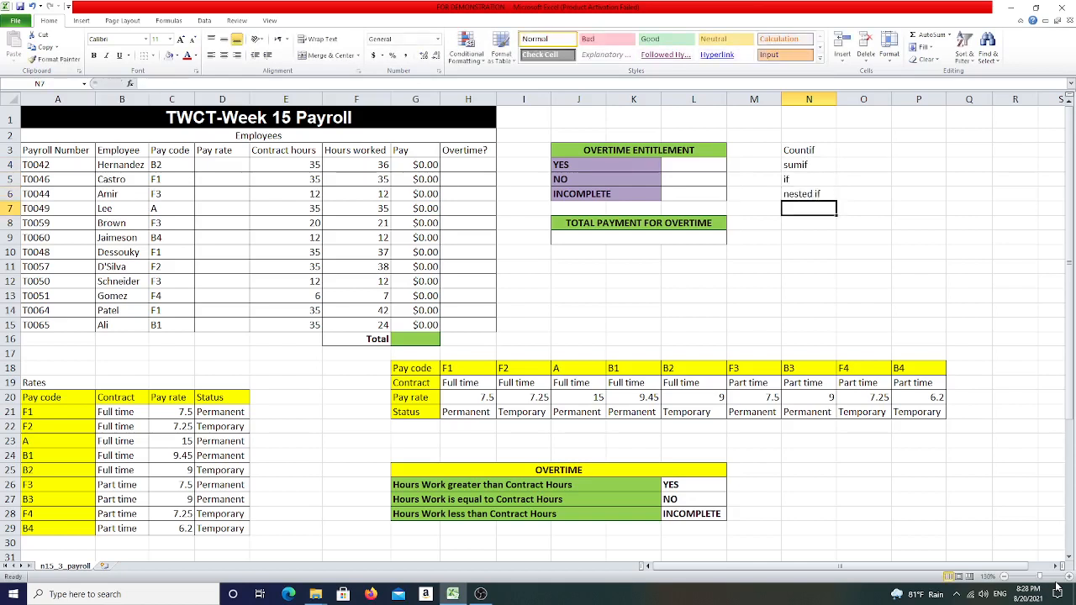
- Add vlookup and hlookup below them in N7 and N8
text(vlook)
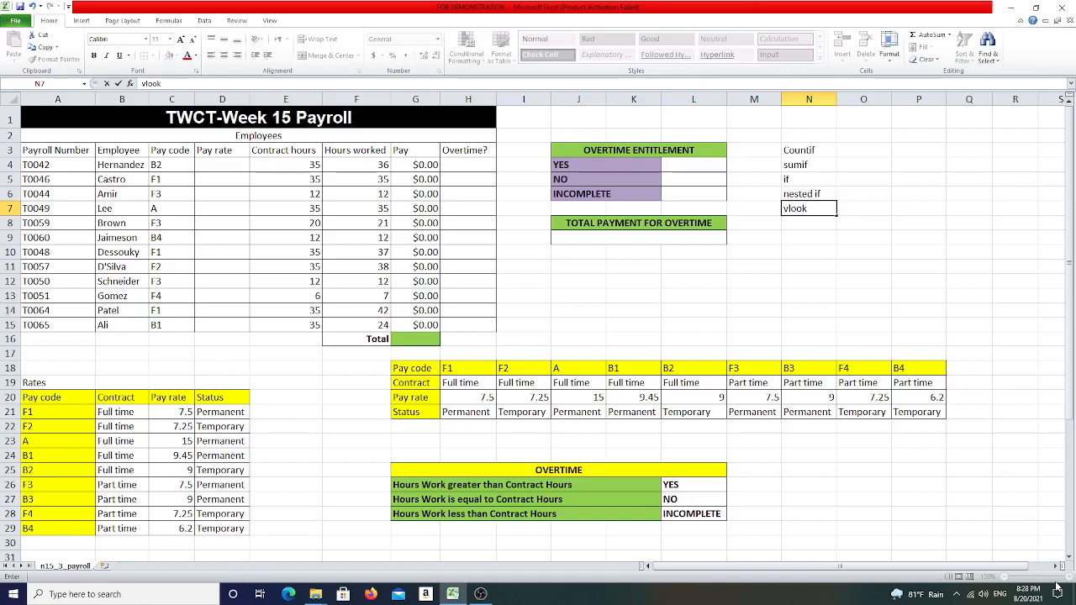
text(up)
key(Return)
text(hloo)
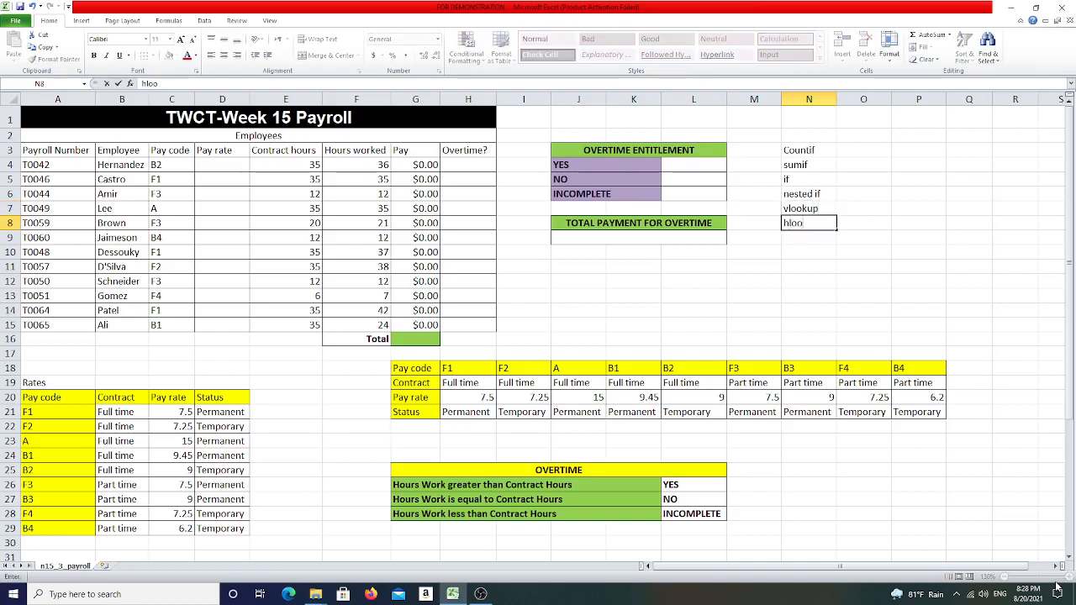
text(kup)
key(Return)
key(Up)
key(Up)
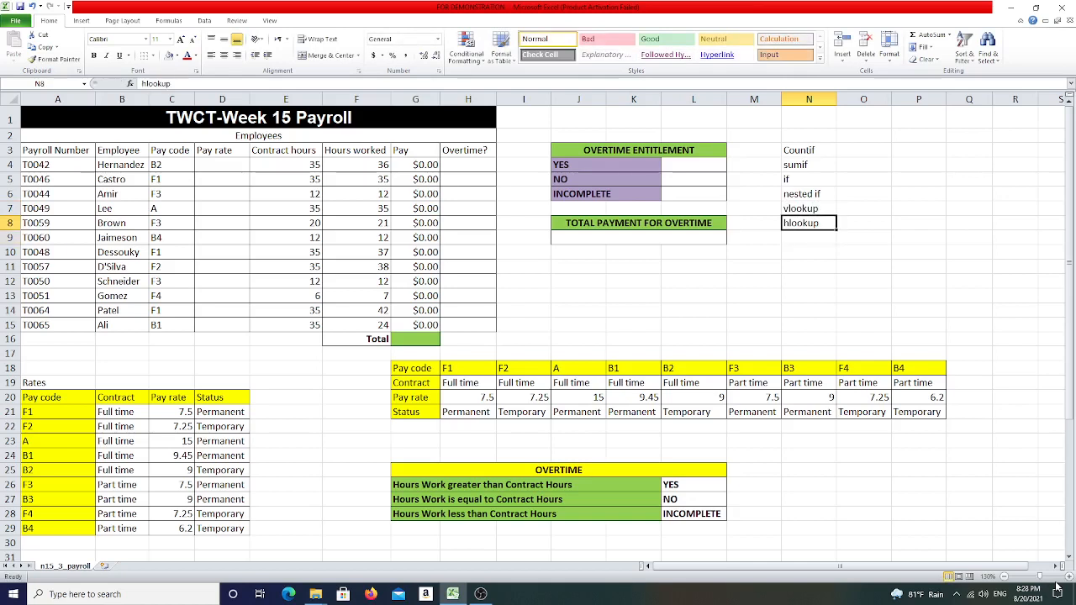
- Label vlookup as vertical and hlookup as horizontal in the adjacent column O cells
key(Right)
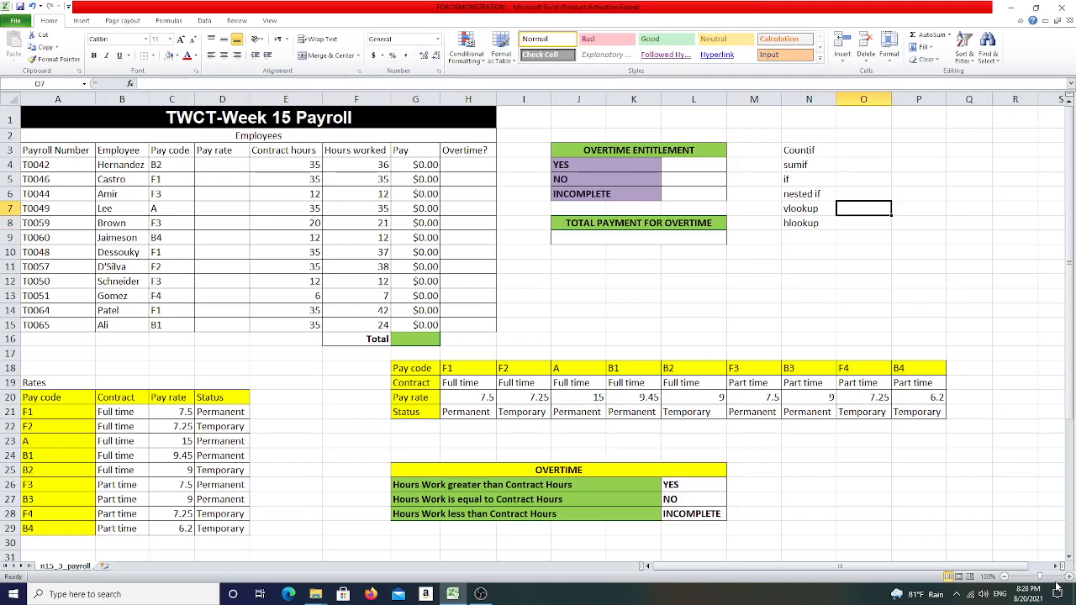
key(Left)
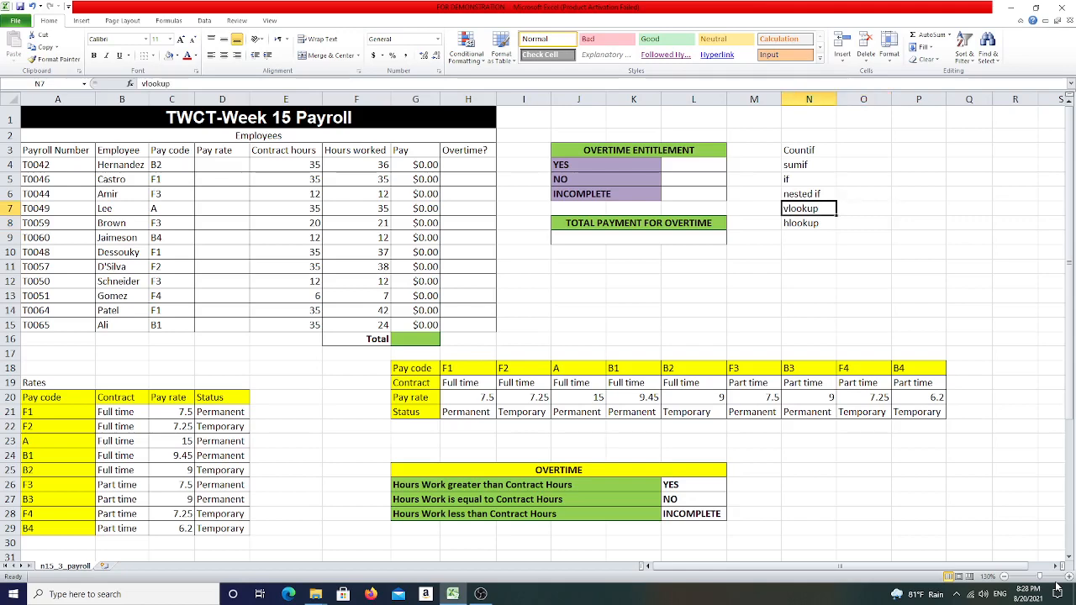
key(Right)
key(Left)
key(Right)
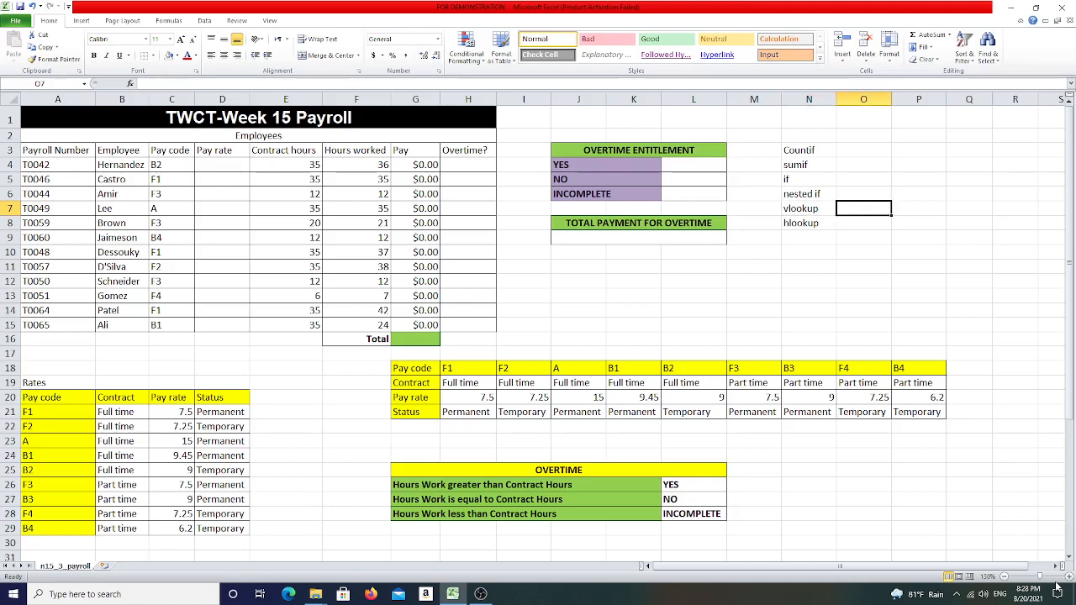
text(verti9c)
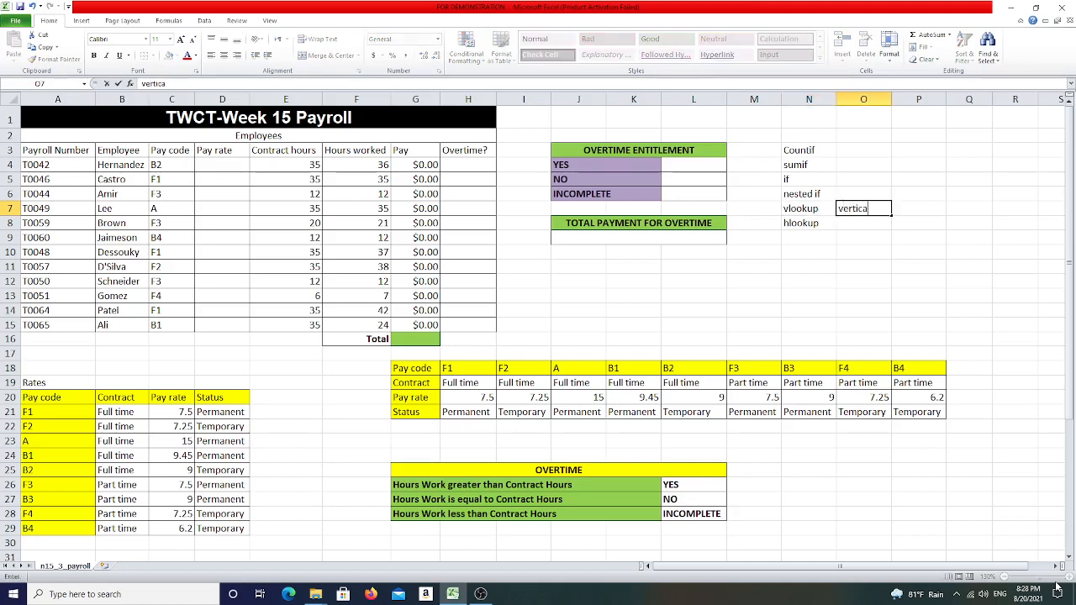
key(Return)
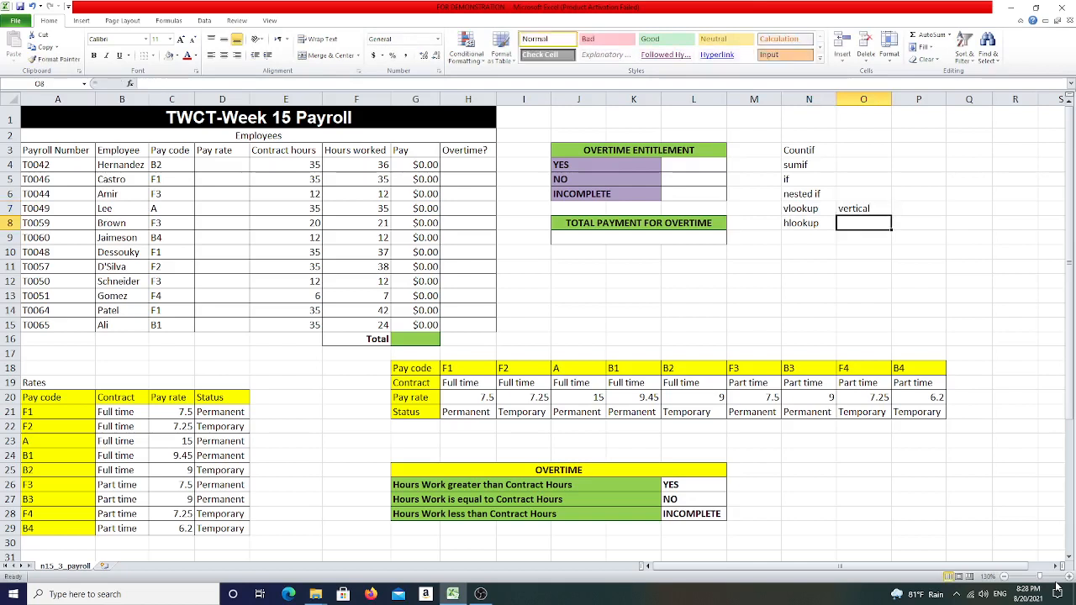
text(hori)
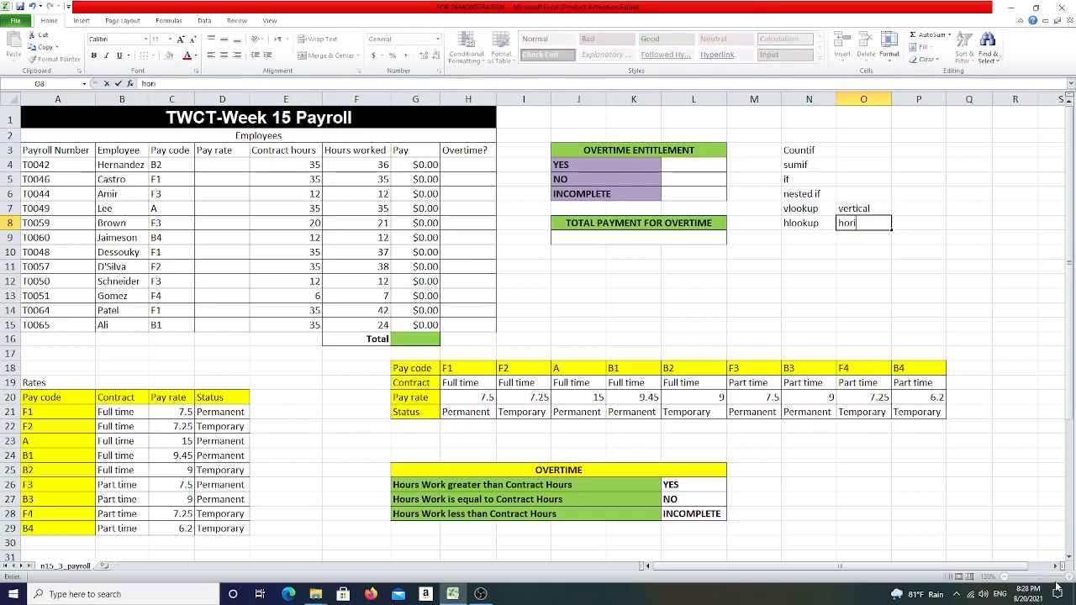
text(zontal)
key(Return)
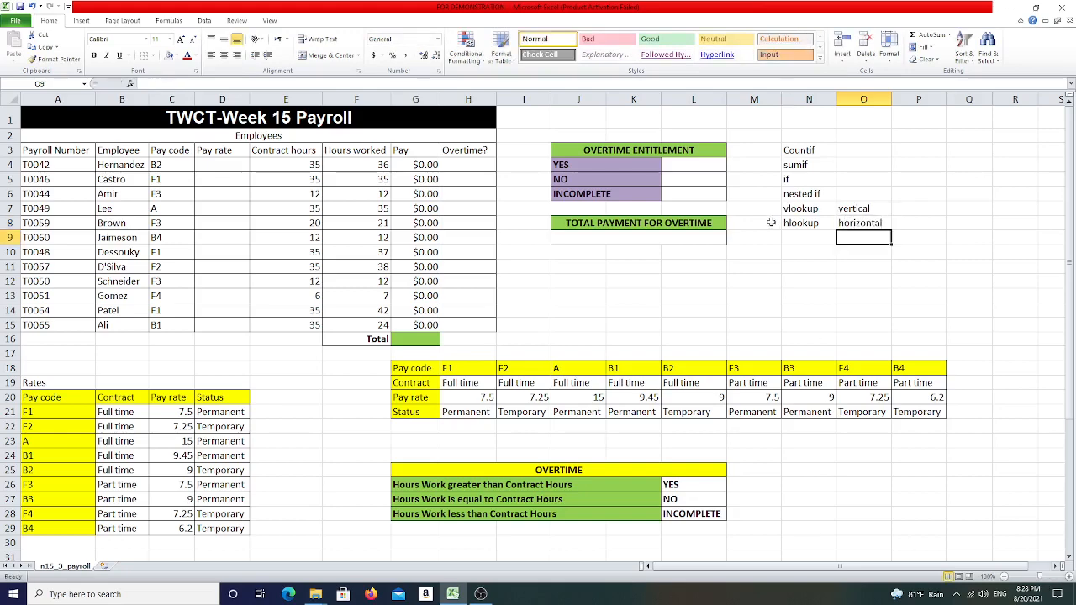
- Review the lookup notes alongside the vertical Rates table and the horizontal pay code table
drag(792, 209, 866, 226)
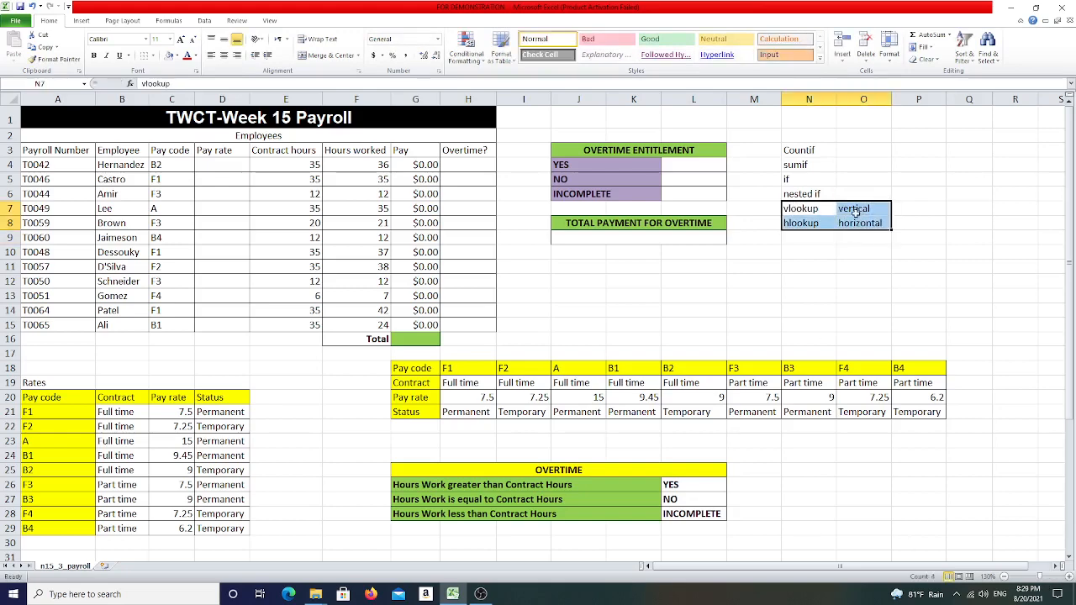
click(857, 207)
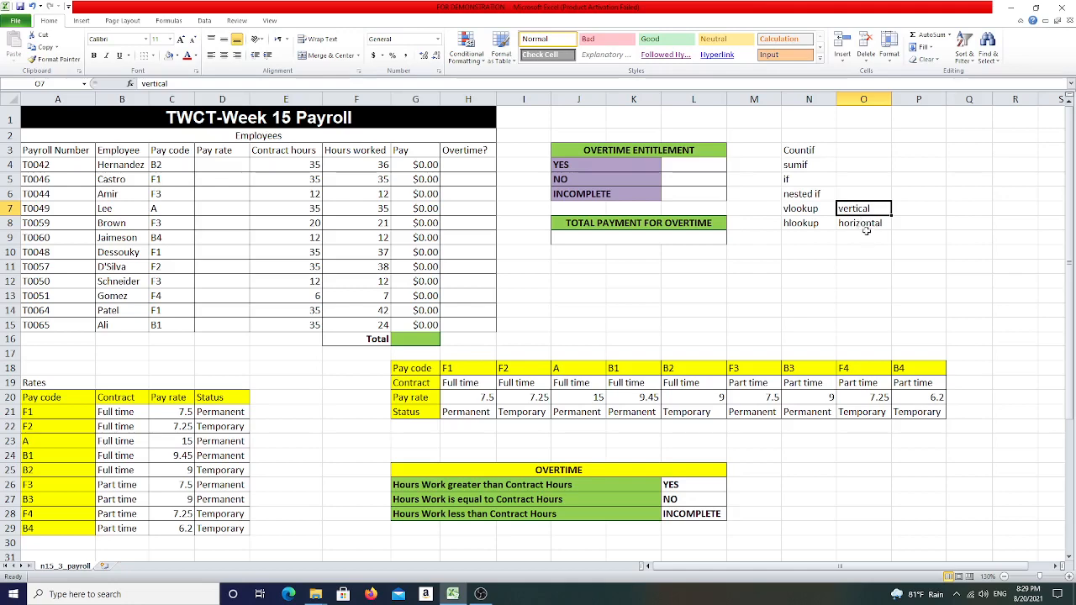
click(223, 164)
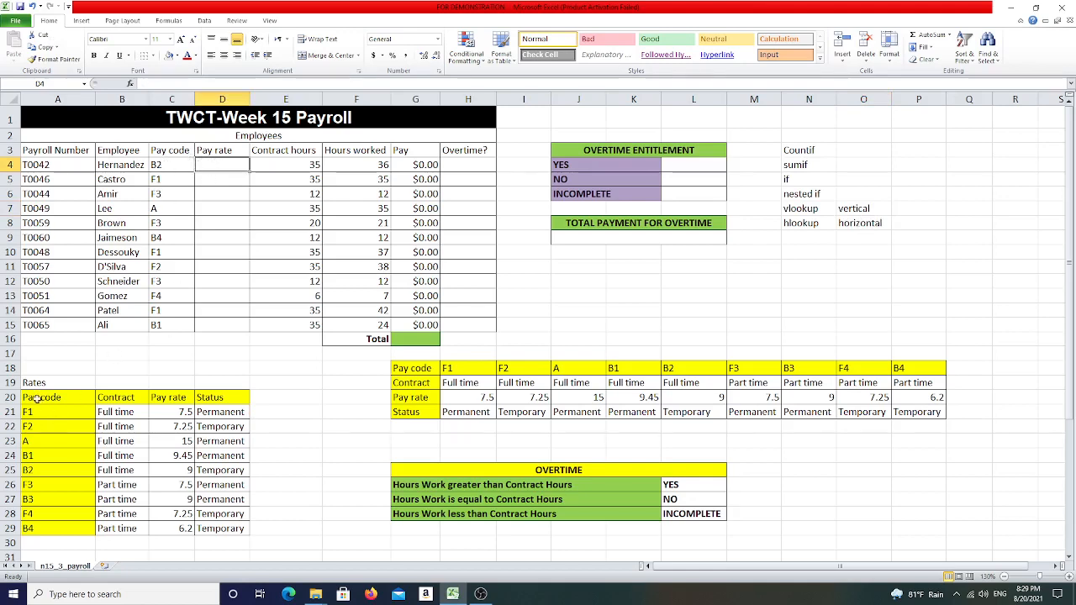
drag(19, 397, 233, 527)
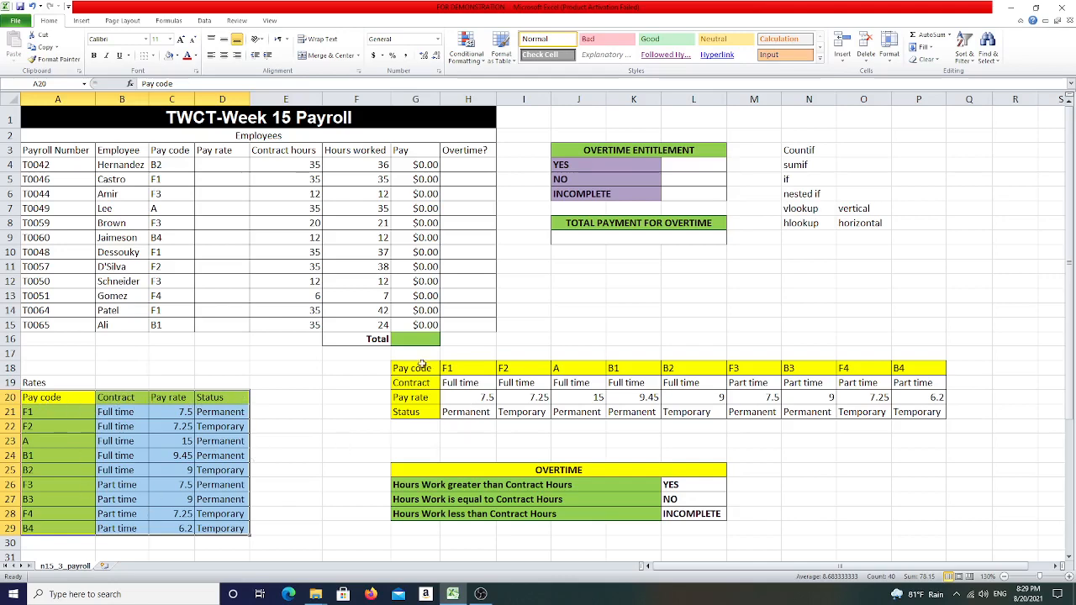
drag(422, 365, 927, 412)
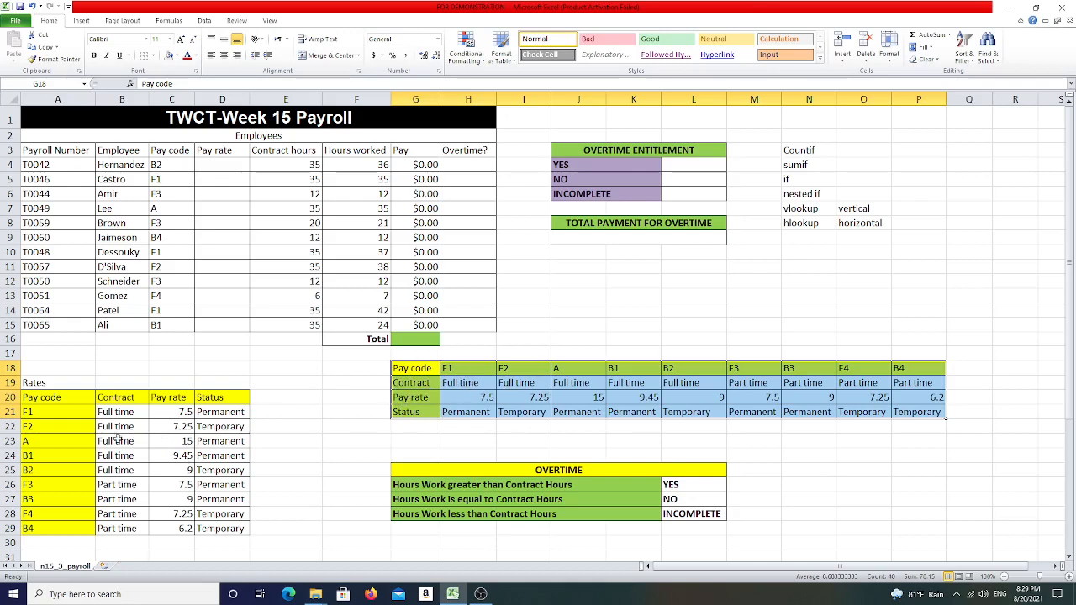
click(809, 208)
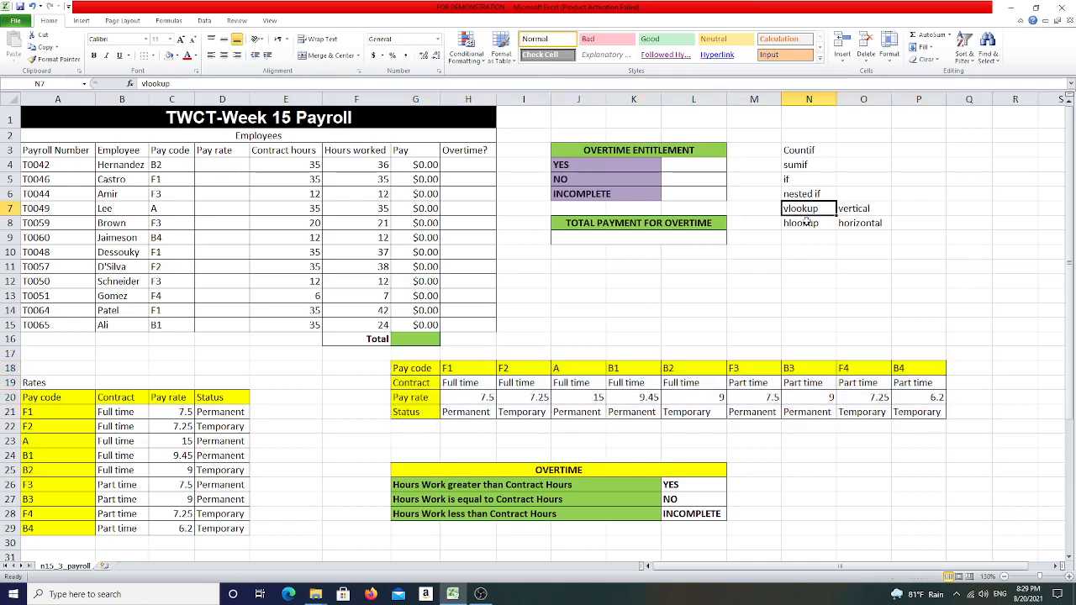
- Inspect the first employee's pay code and its matching row in the Rates table
click(205, 164)
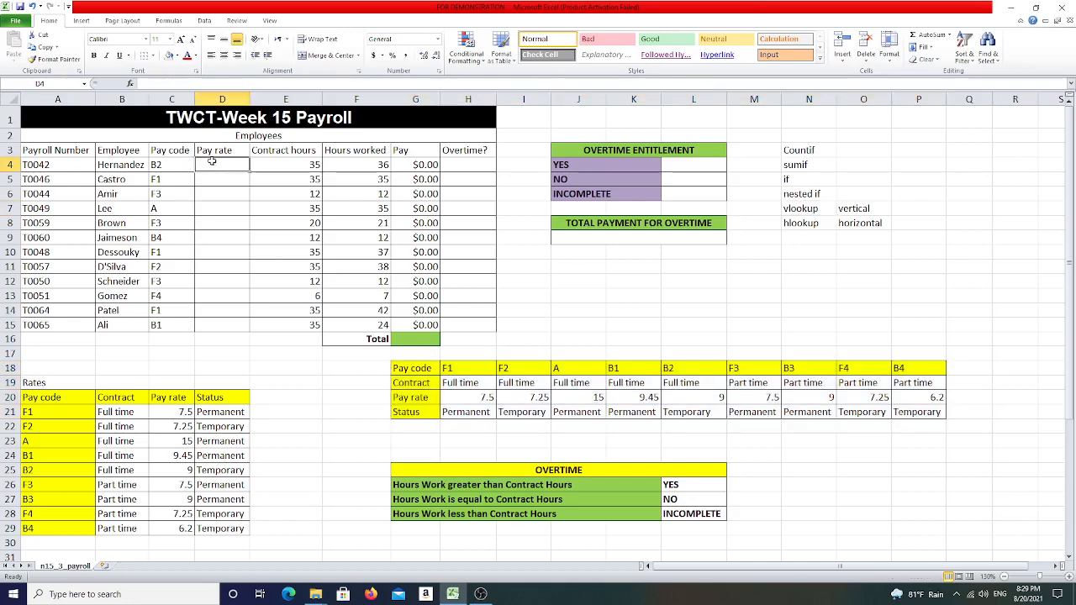
click(158, 165)
drag(45, 412, 199, 529)
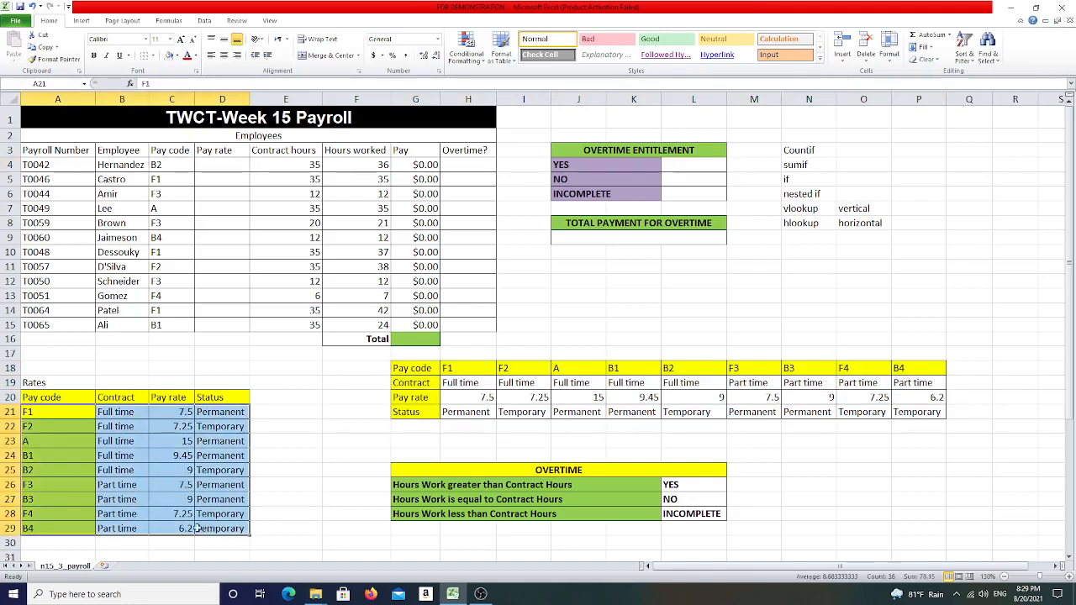
click(37, 471)
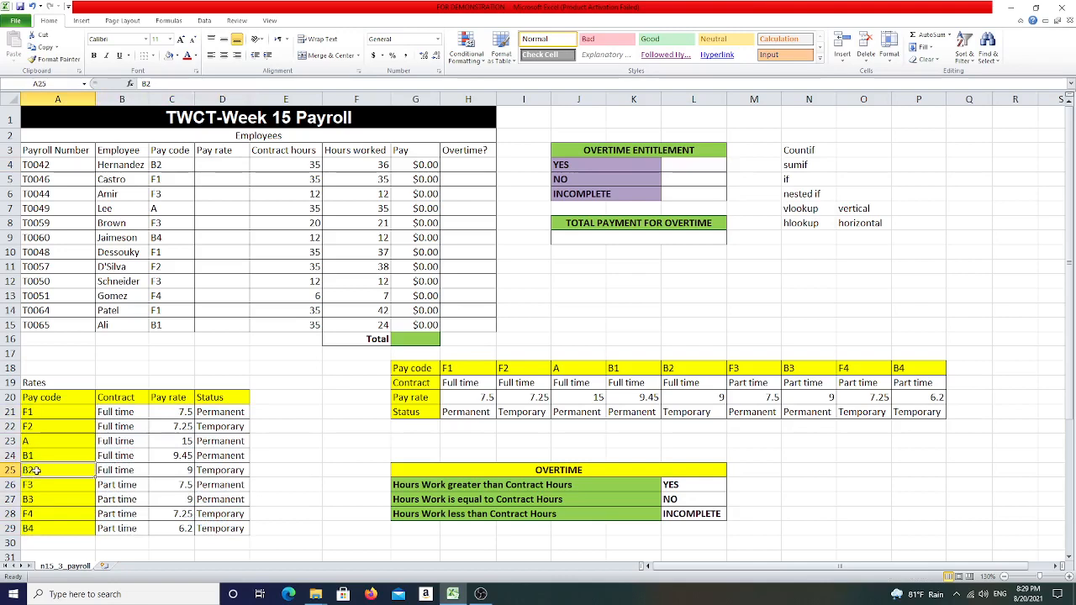
click(192, 470)
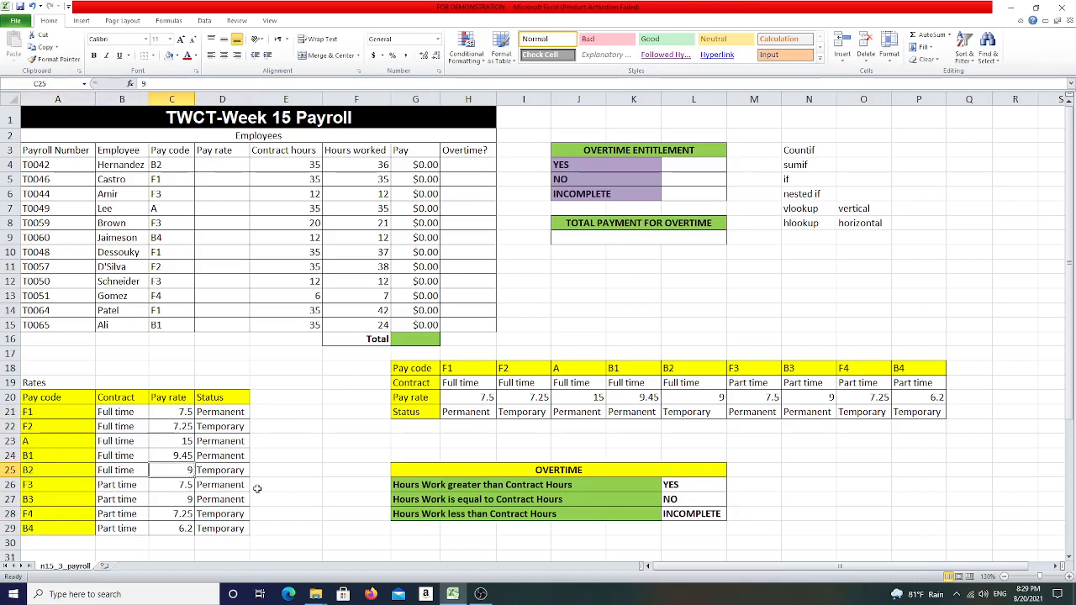
click(221, 163)
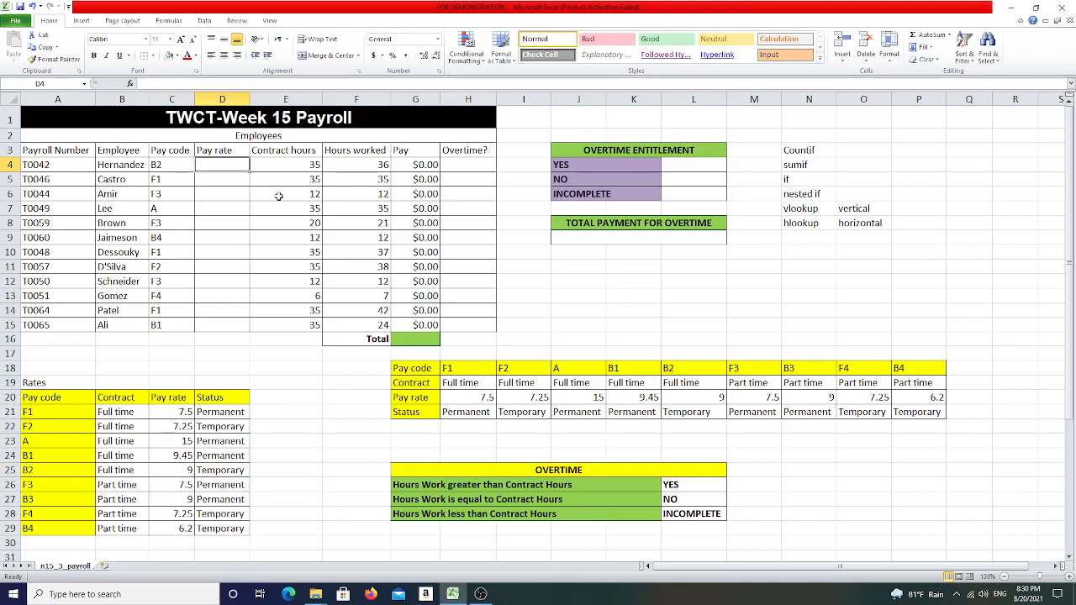
- Enter =vlookup(C4,A21:D29,3,false) in the first Pay rate cell to fetch the rate by pay code
text(=vlookup)
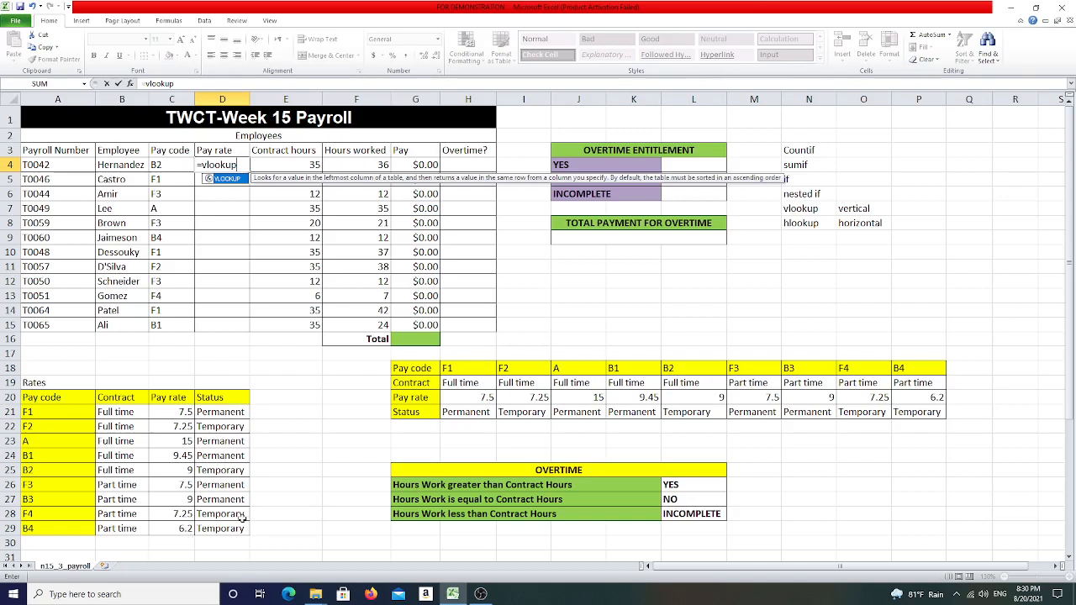
text(()
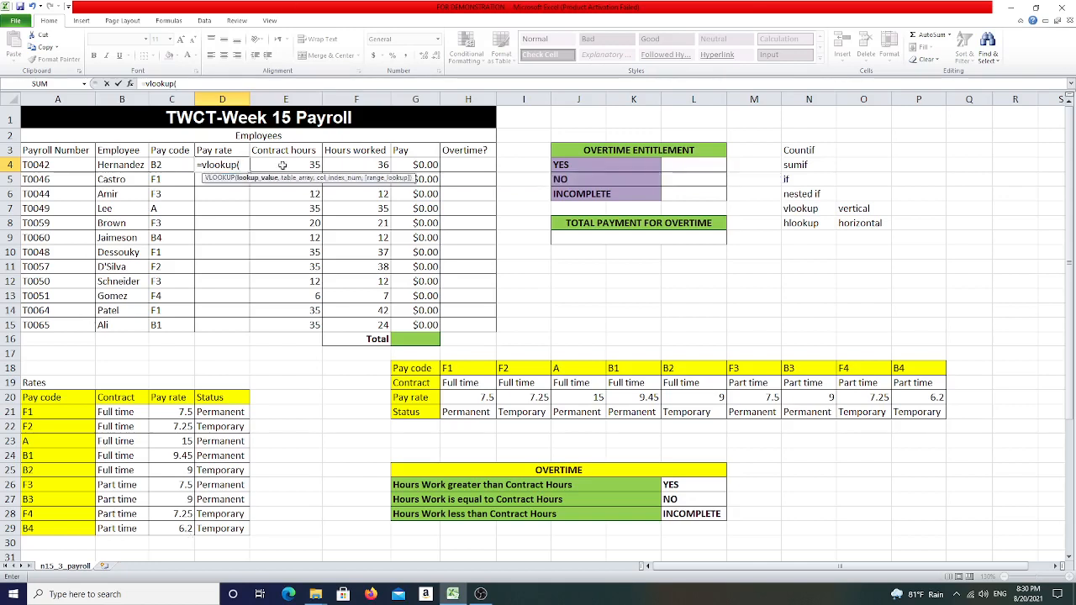
click(174, 164)
text(,)
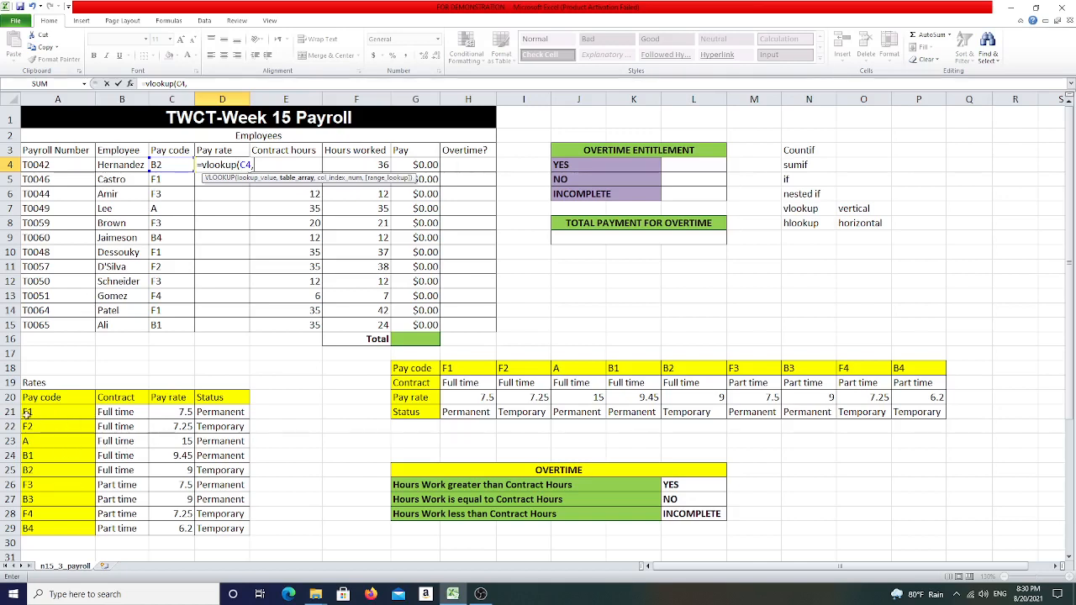
drag(27, 412, 221, 532)
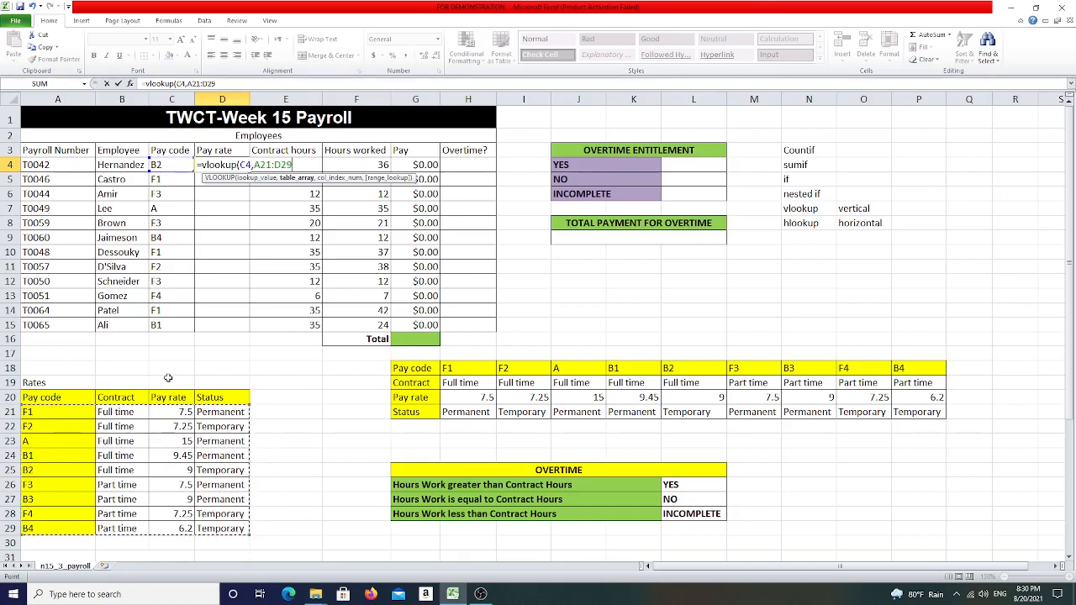
text(,3)
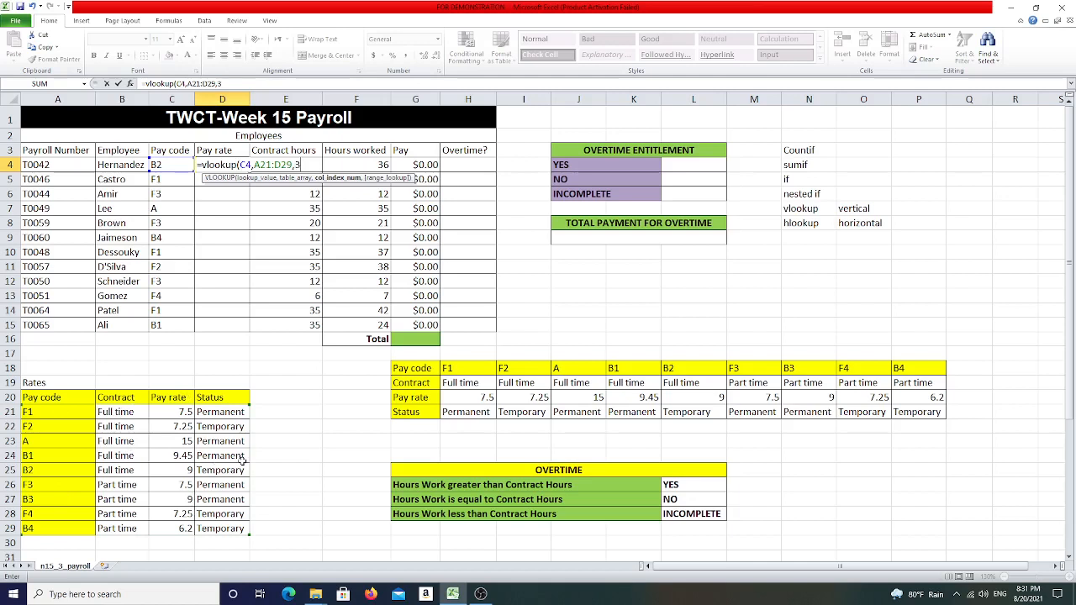
text(,fal)
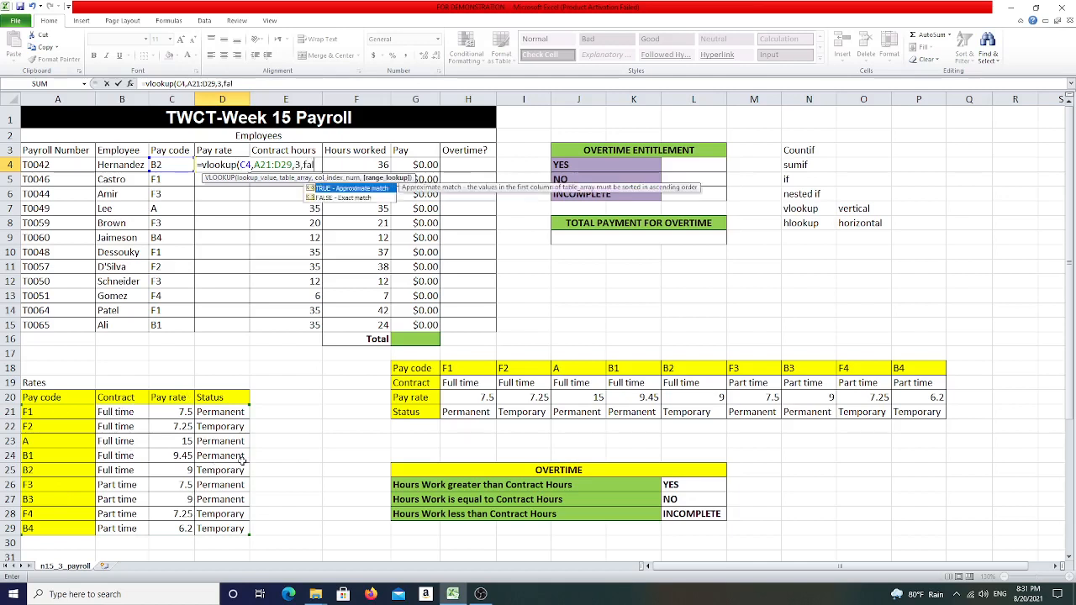
text(se))
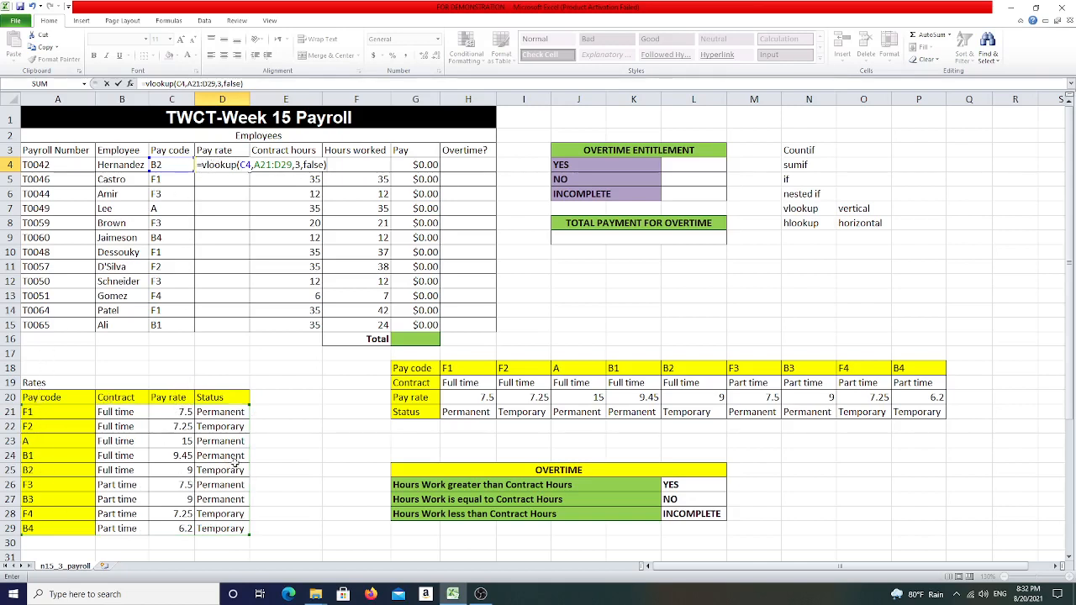
key(Return)
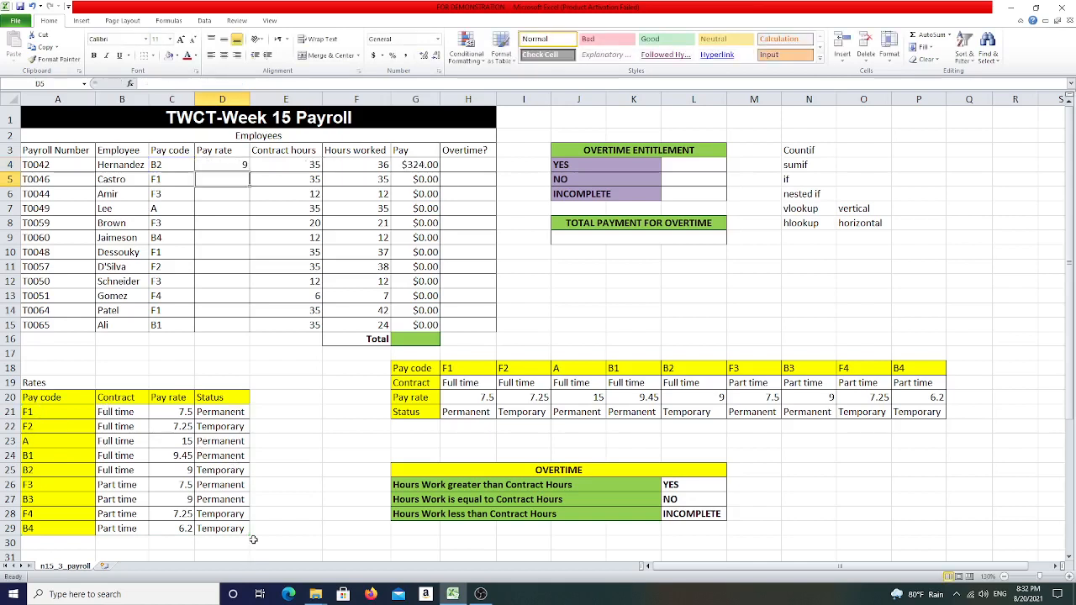
click(239, 167)
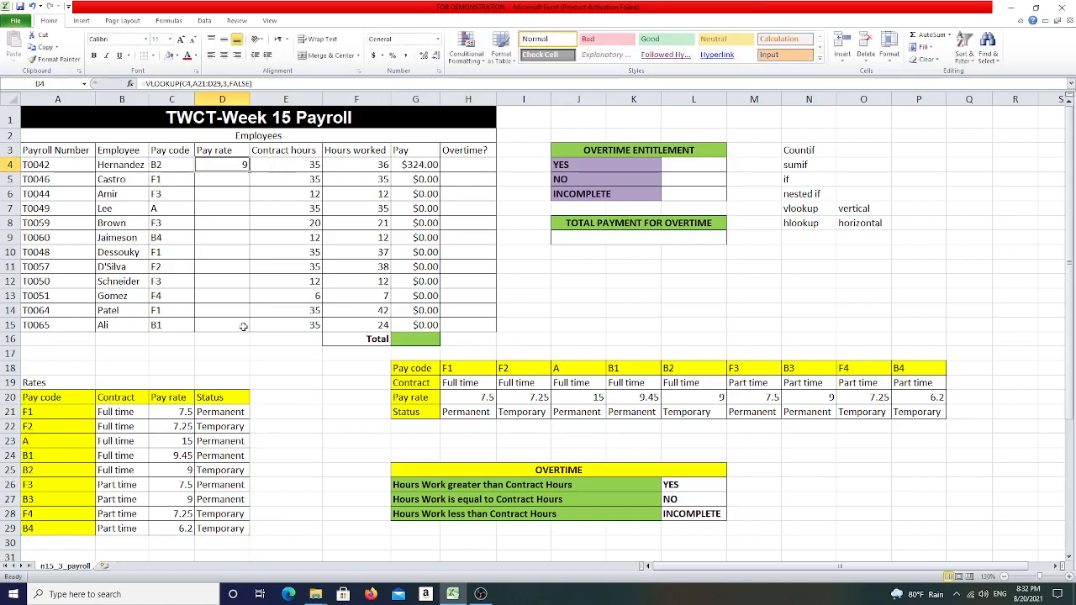
- Compare the first employee's pay code B2 with its pay rate row in the Rates table
click(181, 471)
click(172, 160)
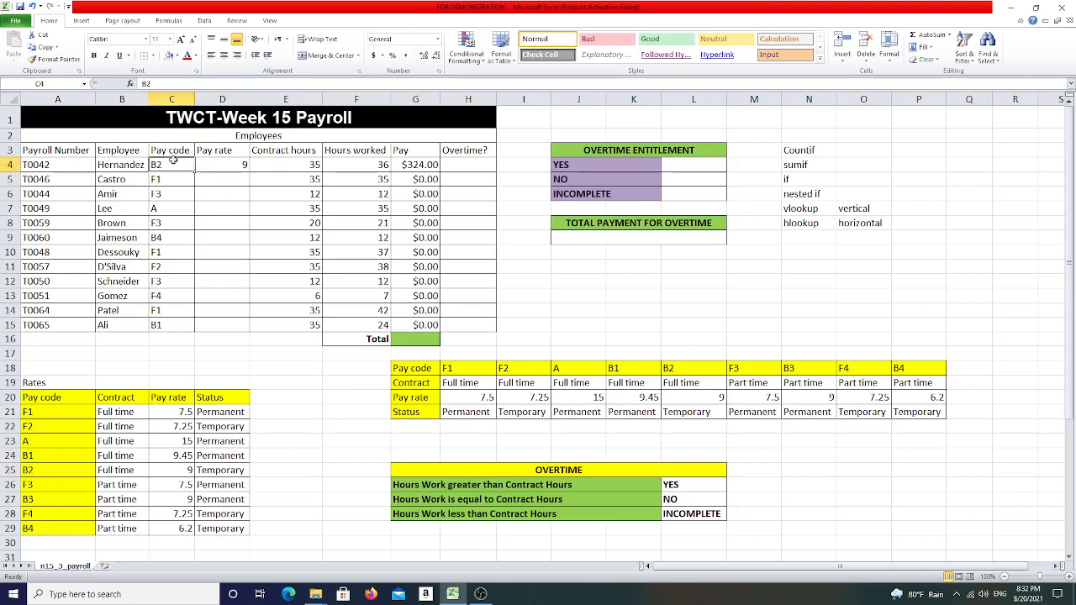
click(30, 472)
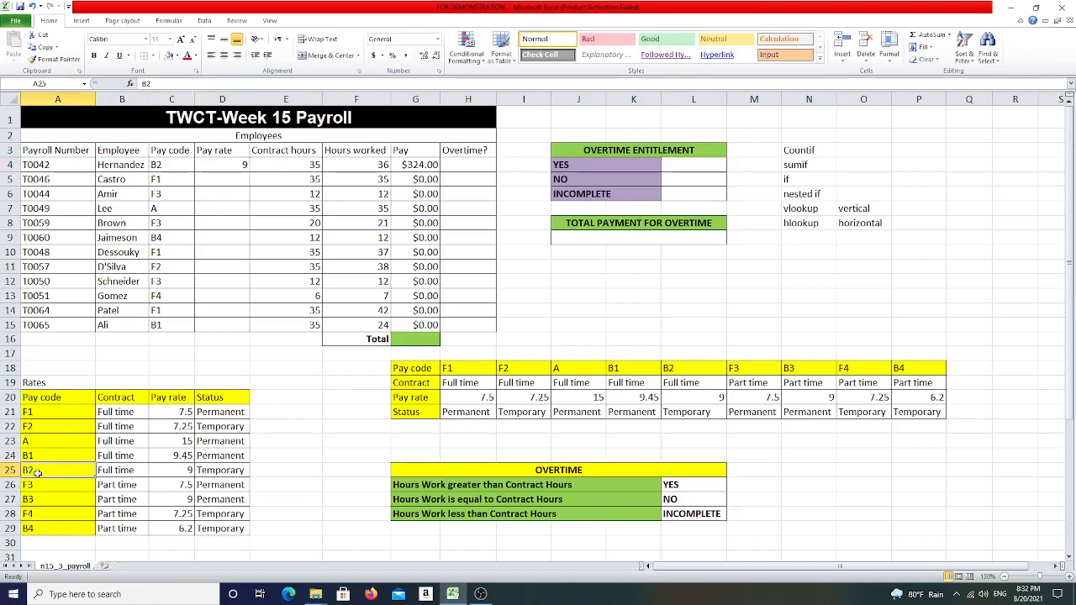
click(177, 471)
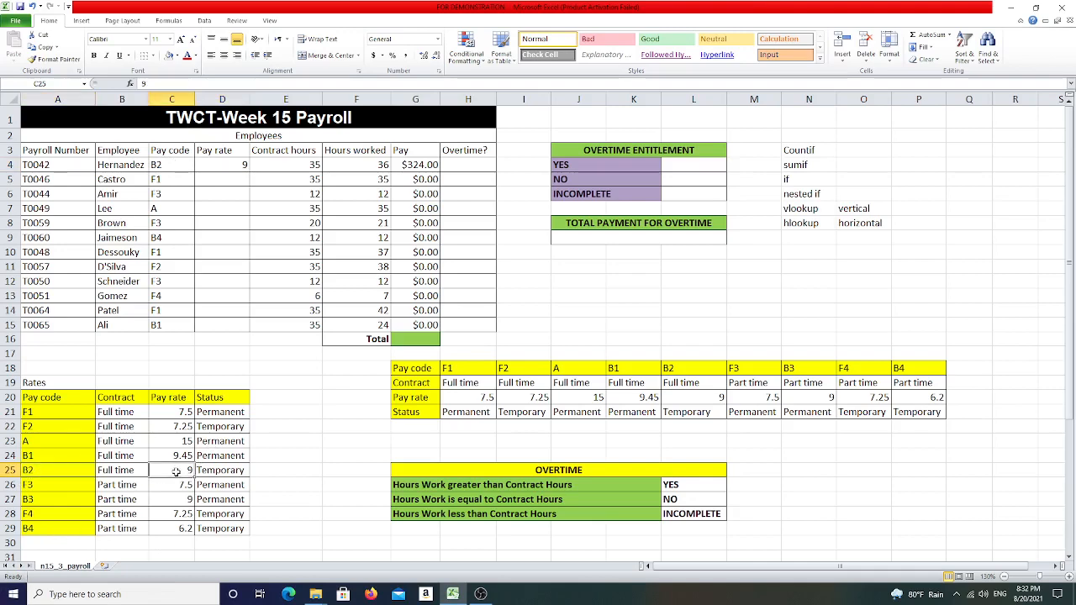
- Review the rows of the horizontal pay code table from Pay code down to Status
click(223, 178)
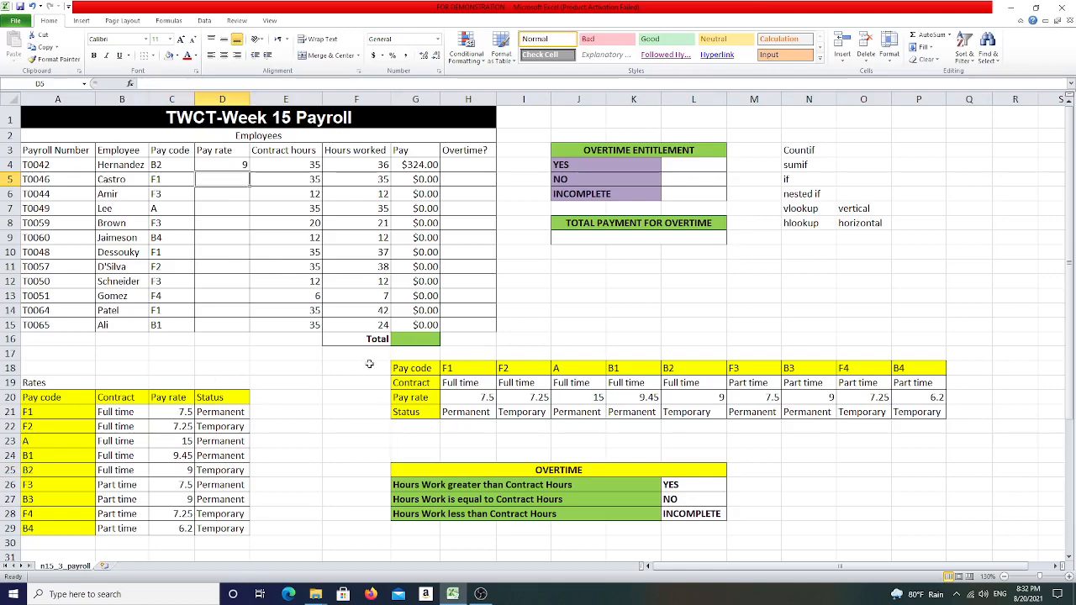
drag(394, 369, 922, 412)
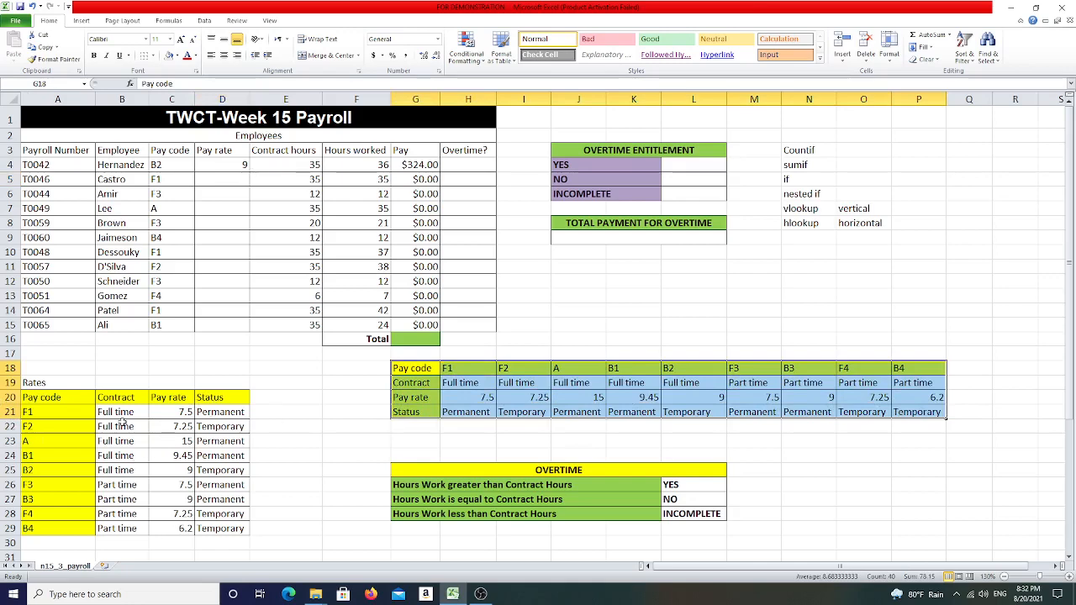
click(447, 385)
drag(403, 389, 933, 383)
drag(416, 396, 933, 397)
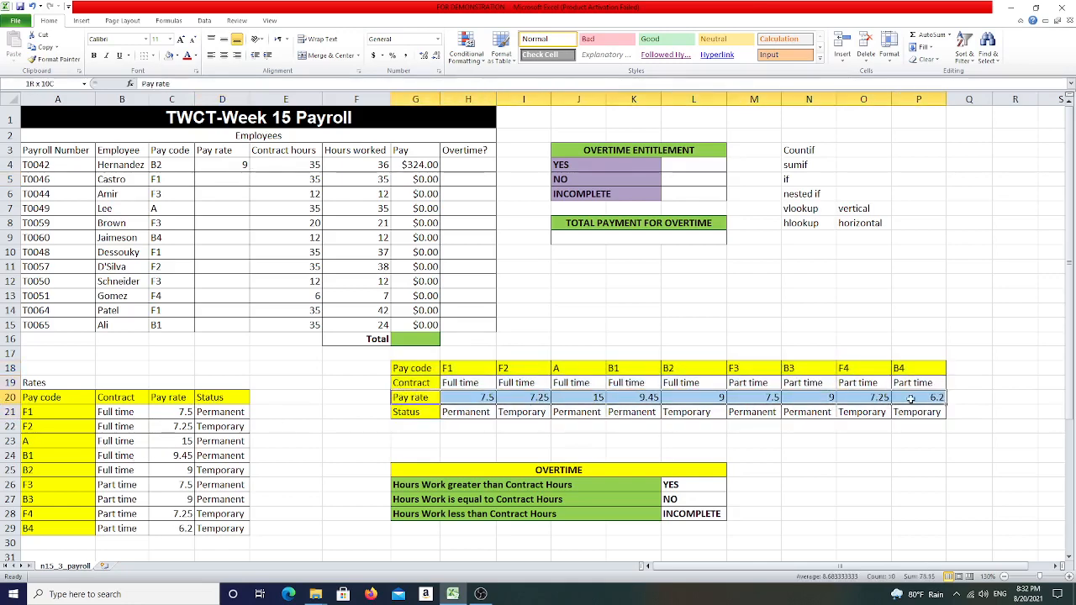
drag(415, 412, 933, 412)
- Enter =hlookup(C5,H18:P21,3,false) in the second Pay rate cell to fetch the rate from the horizontal table
click(225, 179)
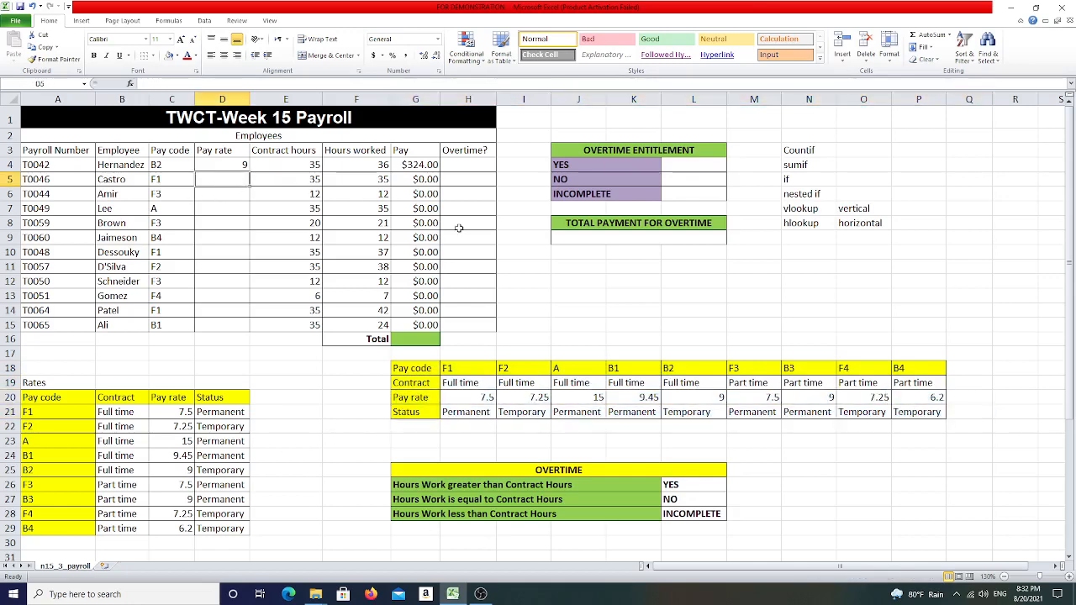
text(=h)
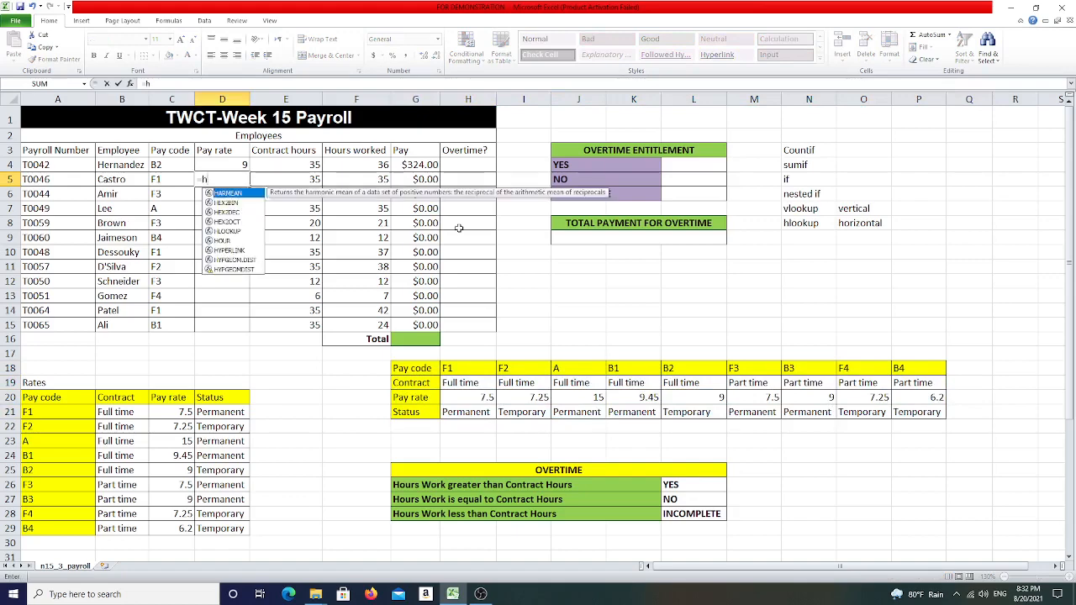
text(look)
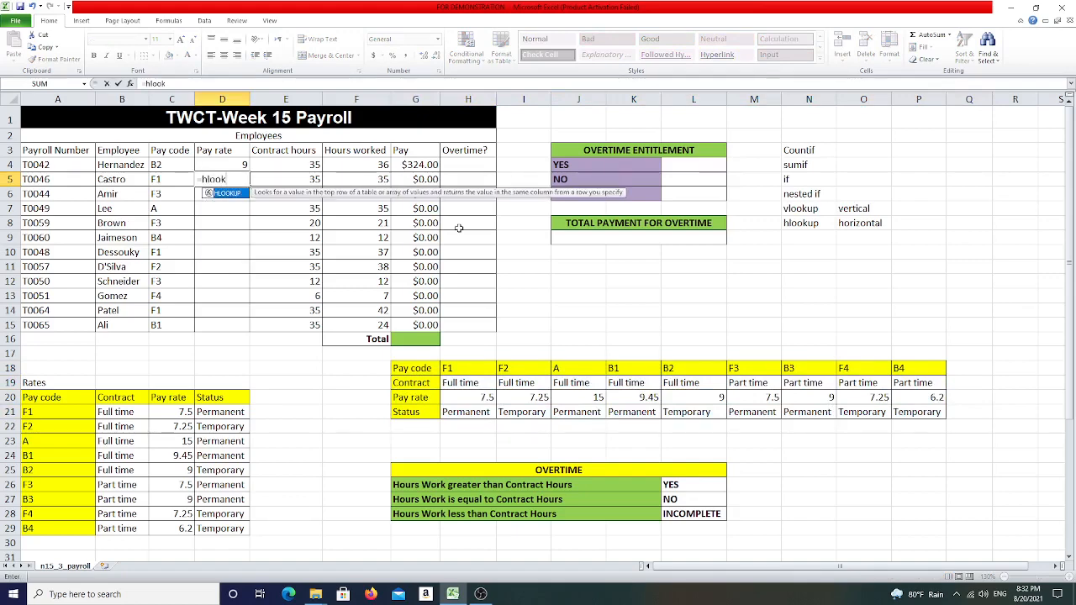
text(up()
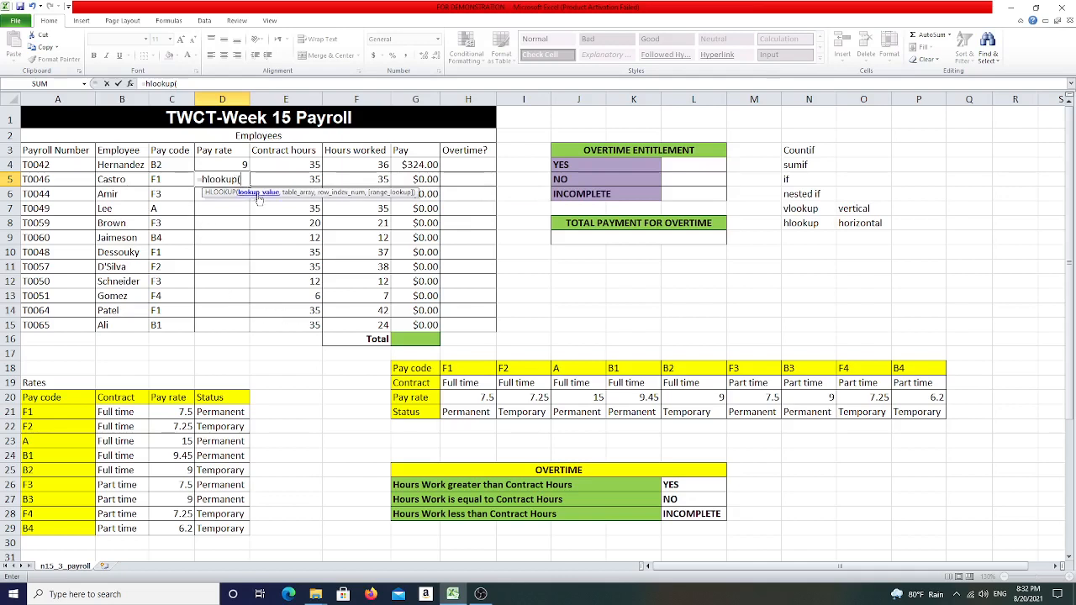
click(167, 179)
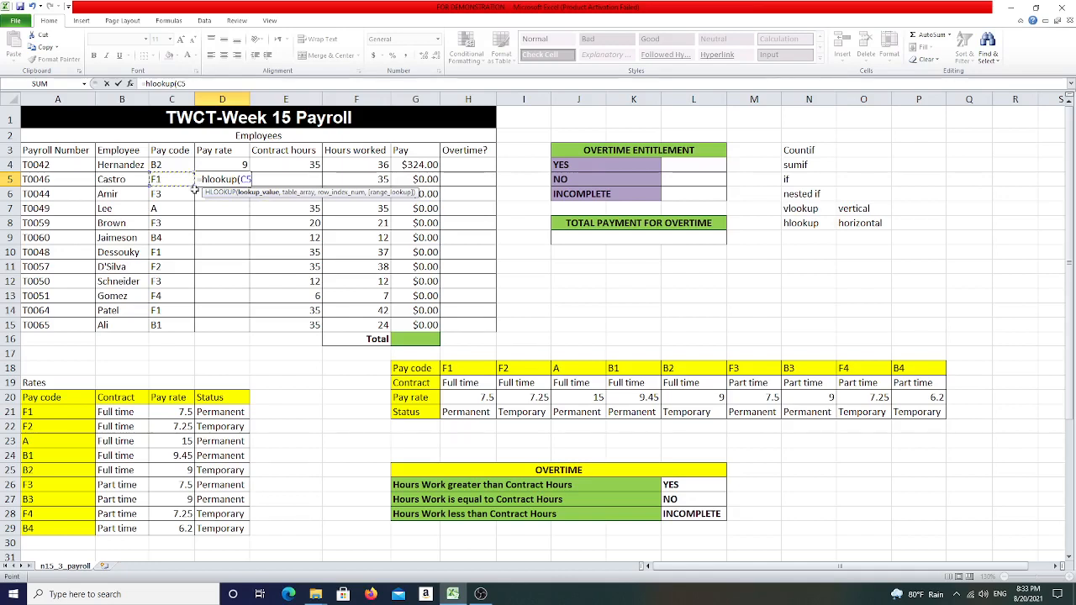
text(,)
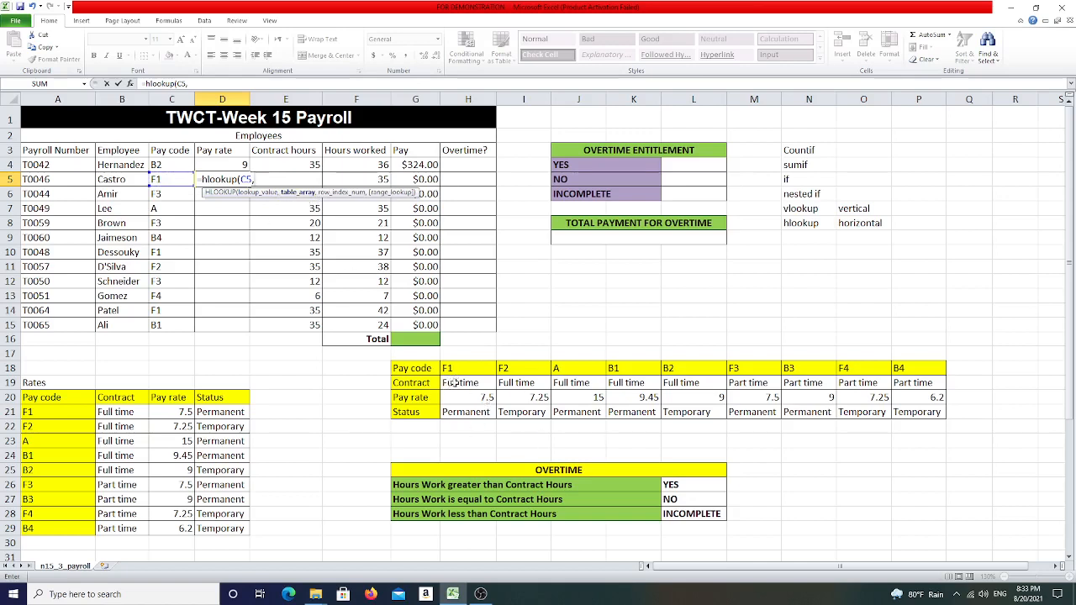
drag(454, 382, 882, 401)
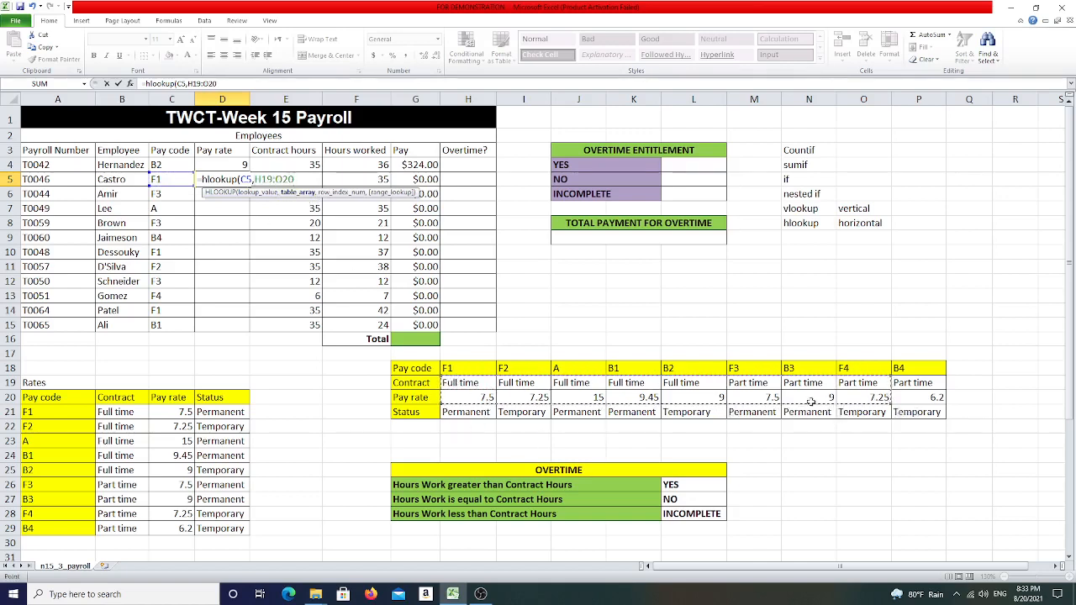
drag(454, 368, 905, 412)
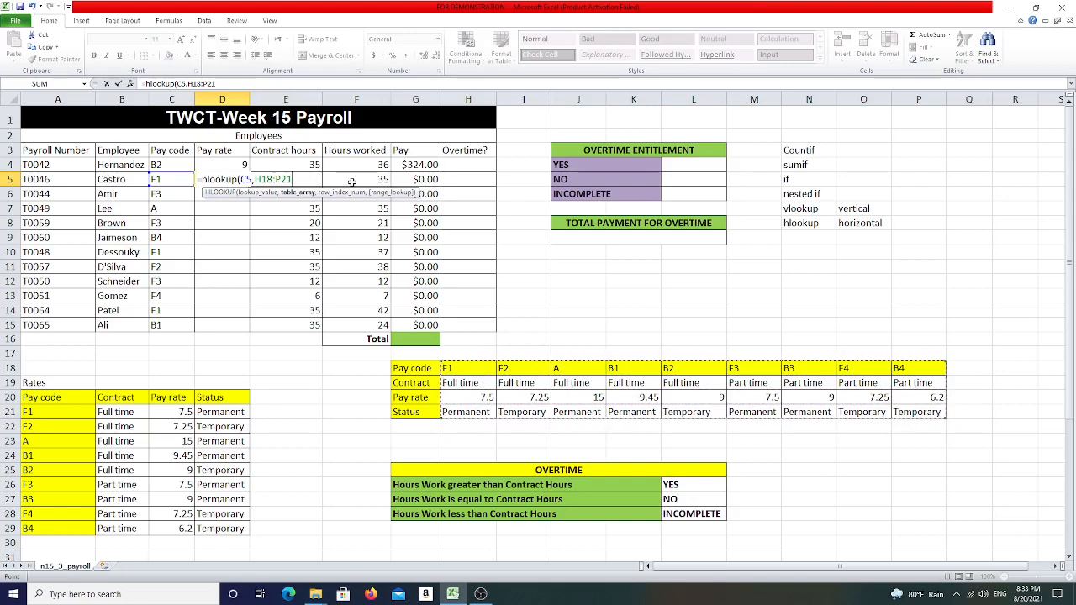
text(,)
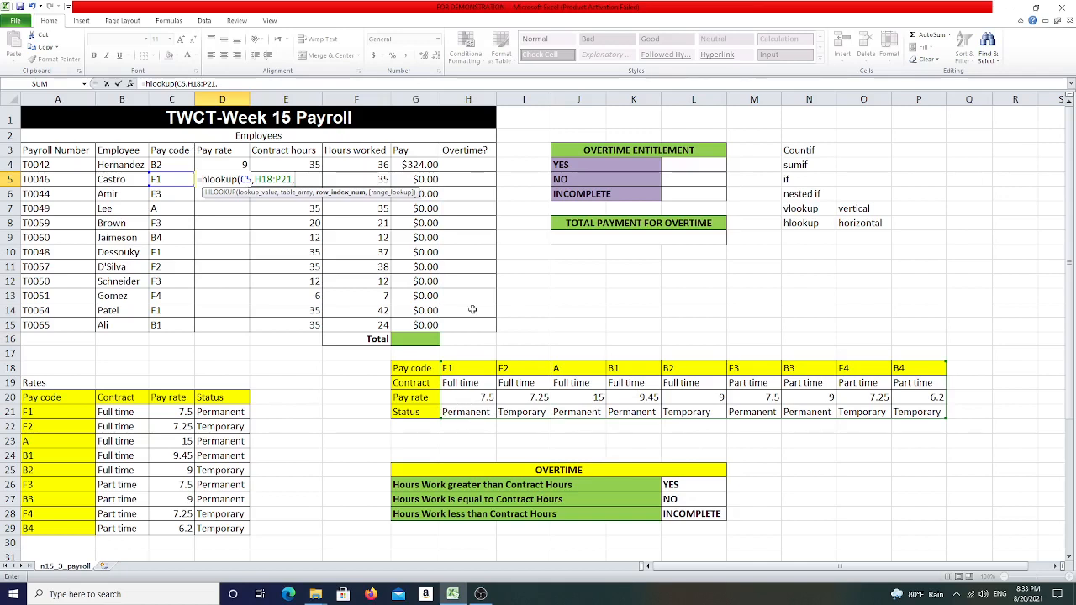
text(,false))
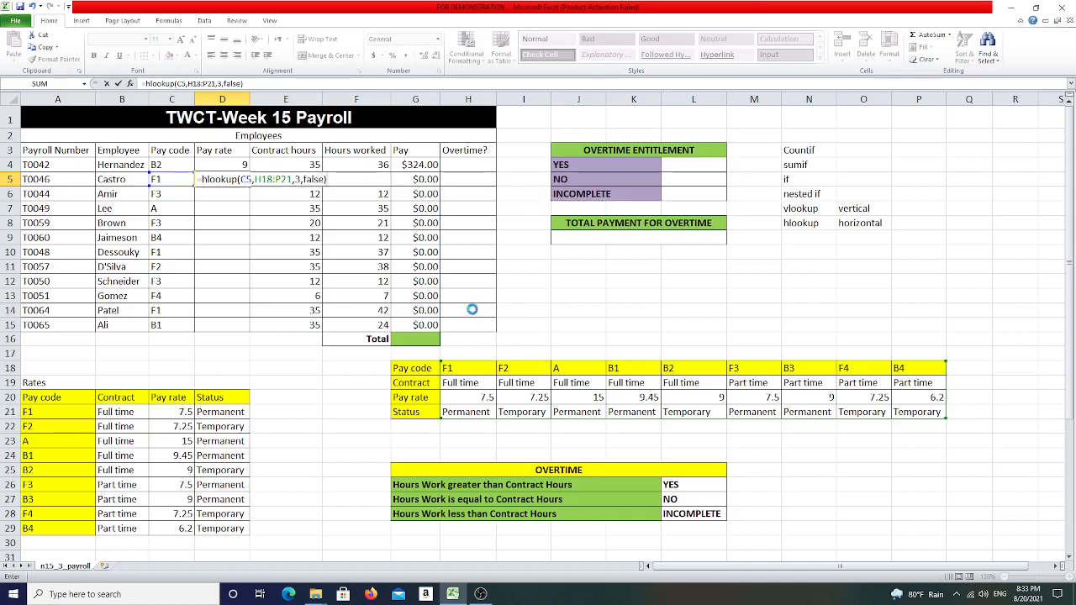
key(Return)
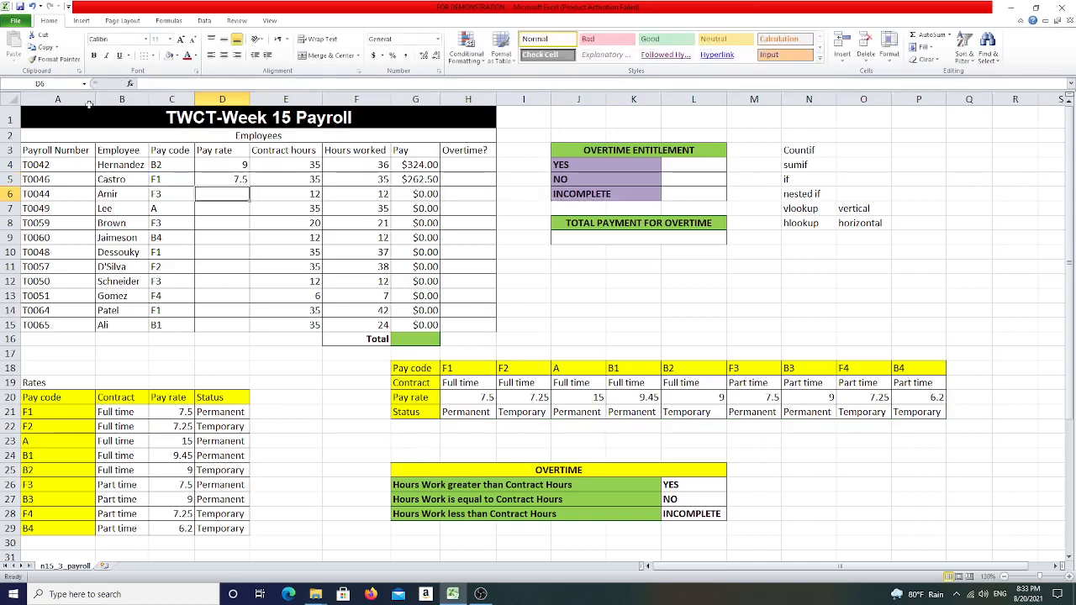
- Check the second employee's pay code and result against the F1 rate in the horizontal table
click(170, 178)
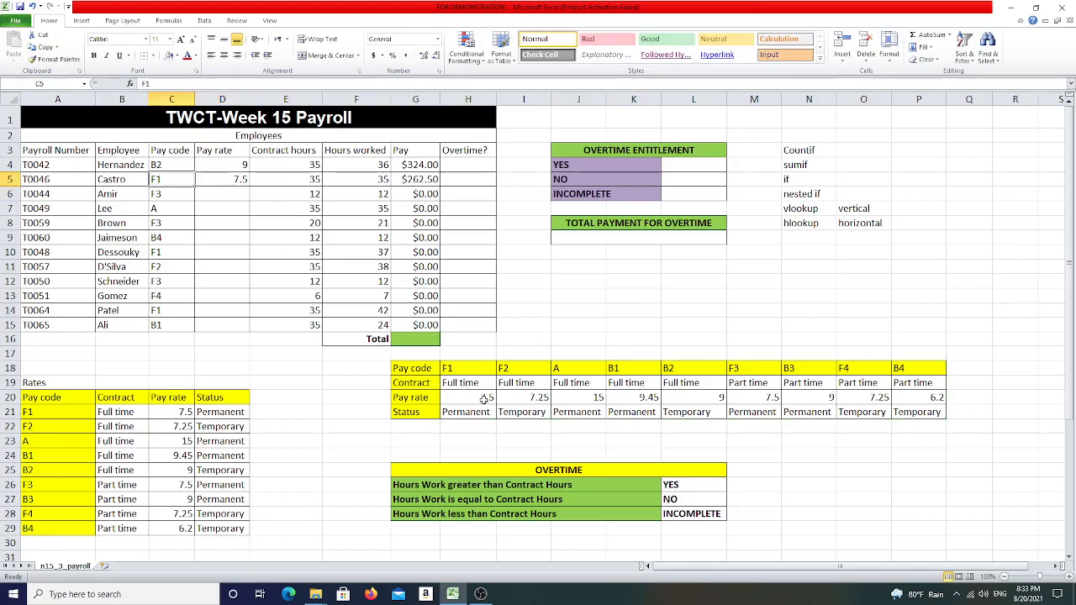
click(487, 398)
double_click(230, 180)
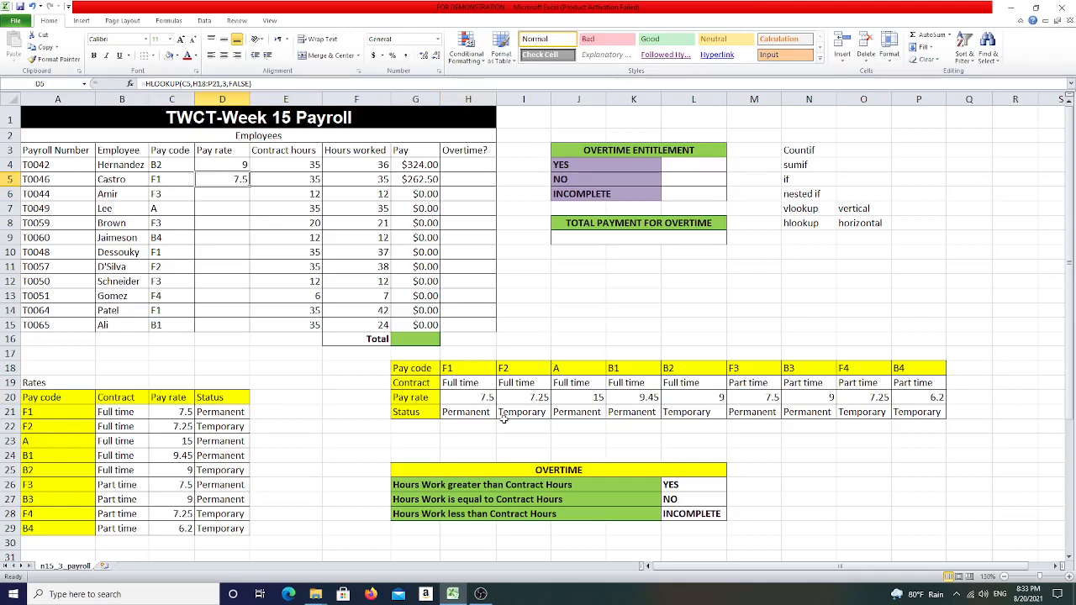
click(486, 397)
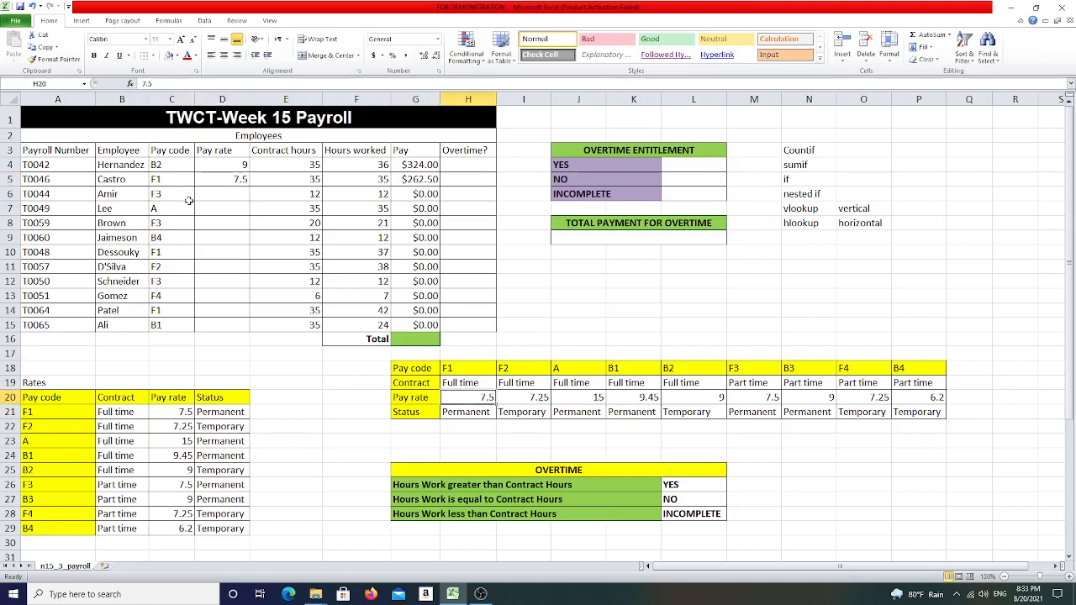
click(229, 180)
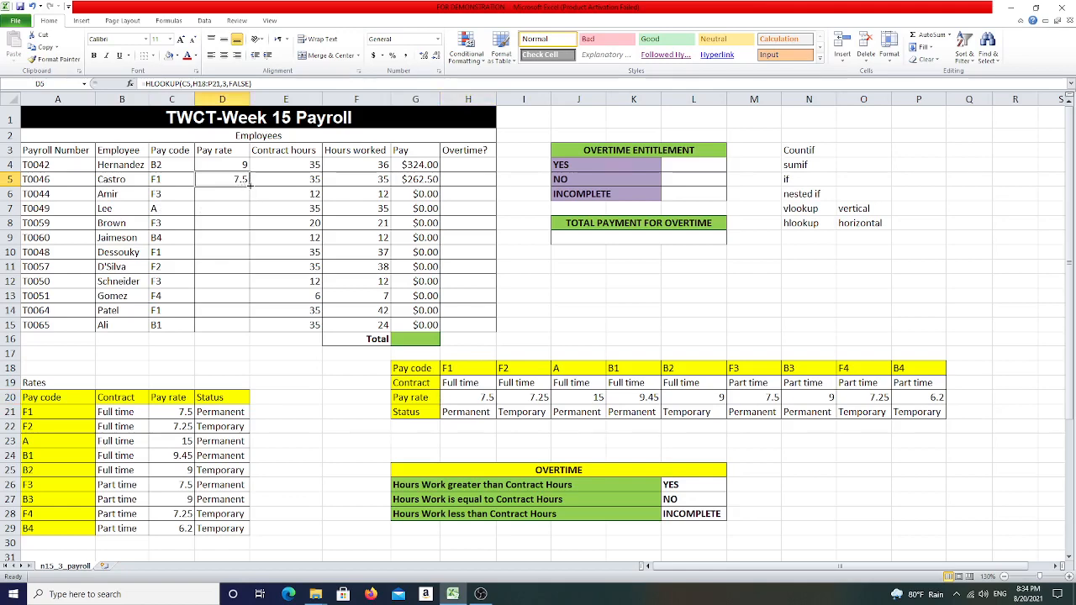
- Fill the HLOOKUP formula down to D15 and inspect the shifted table references in the copied formulas
drag(249, 185, 244, 337)
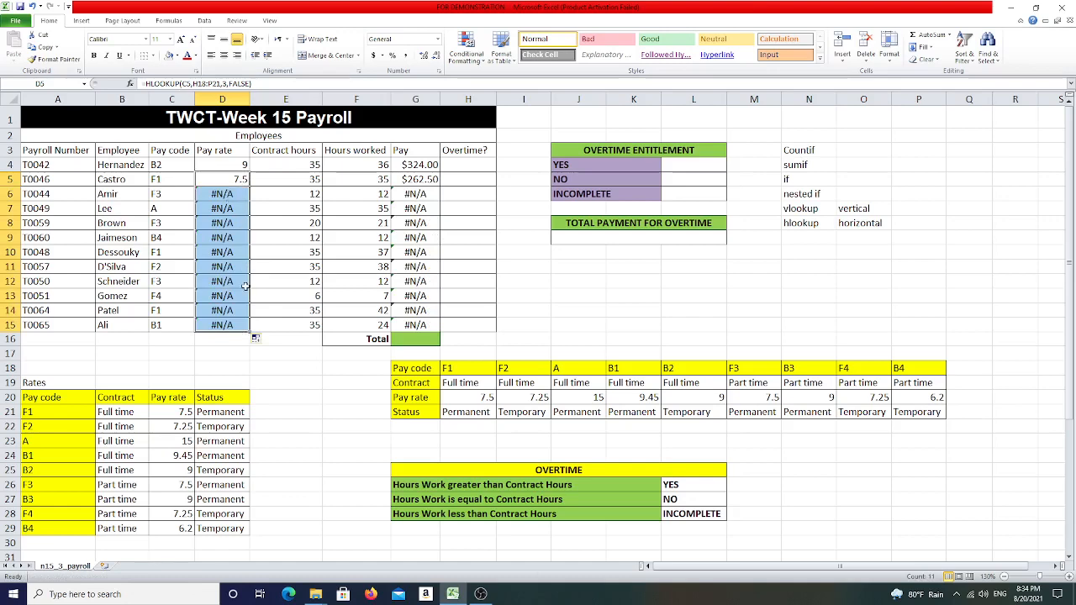
double_click(225, 193)
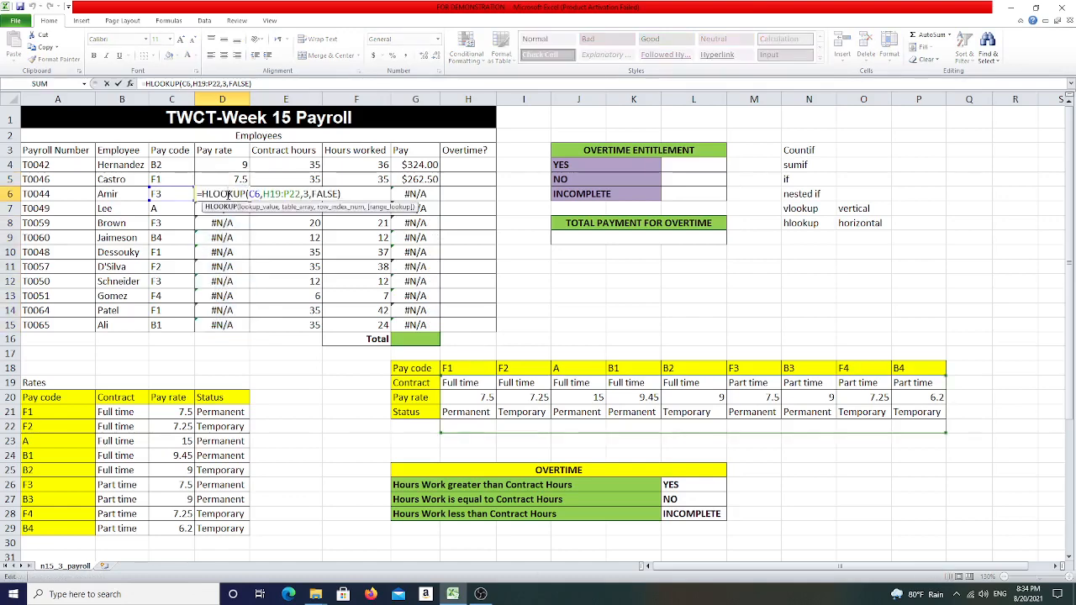
drag(264, 193, 301, 194)
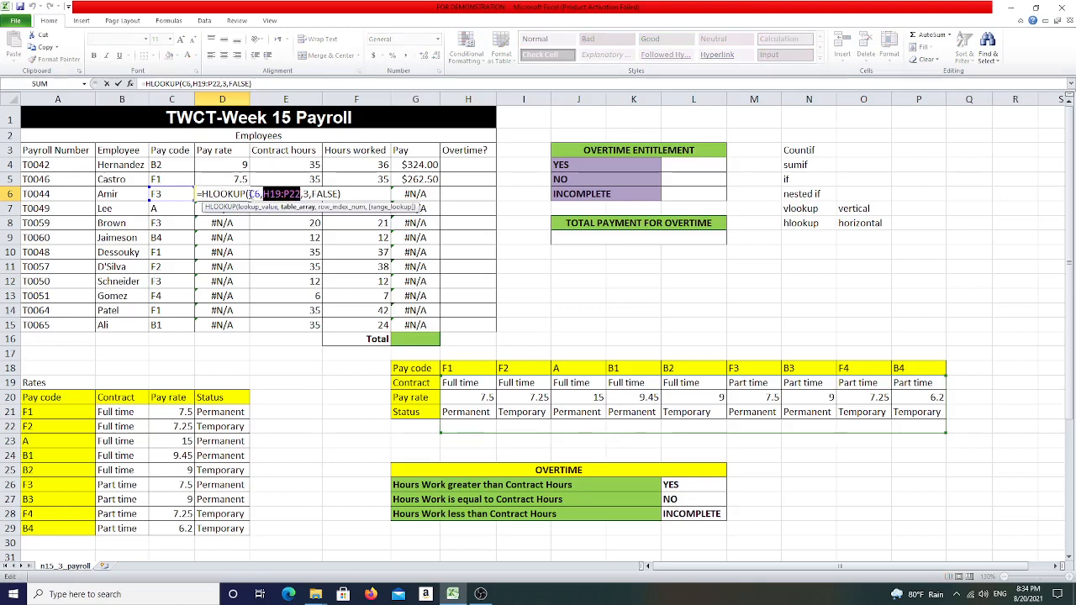
drag(248, 194, 253, 194)
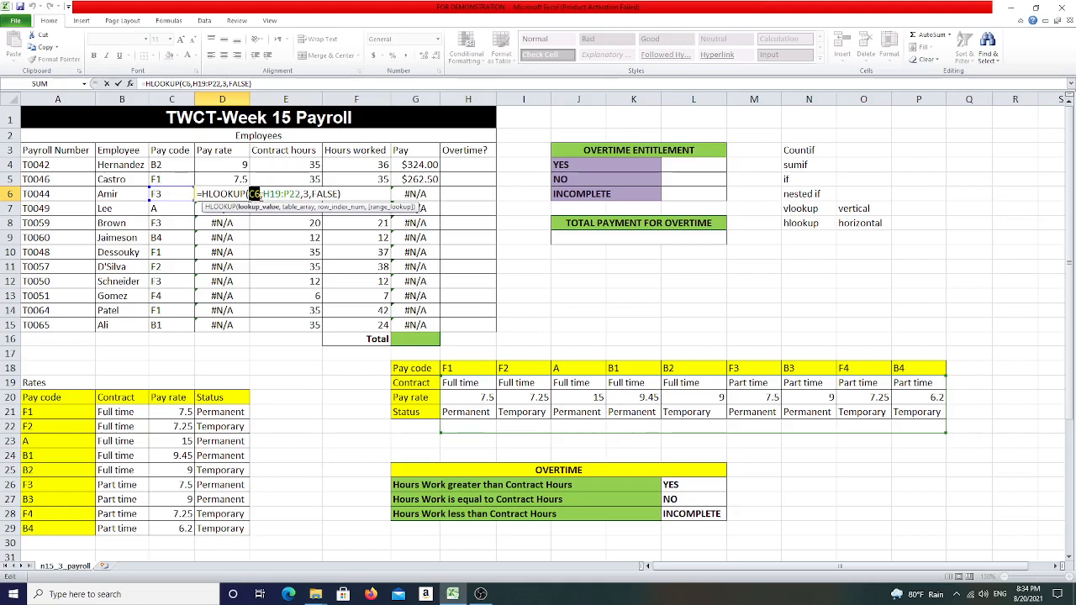
drag(262, 194, 295, 194)
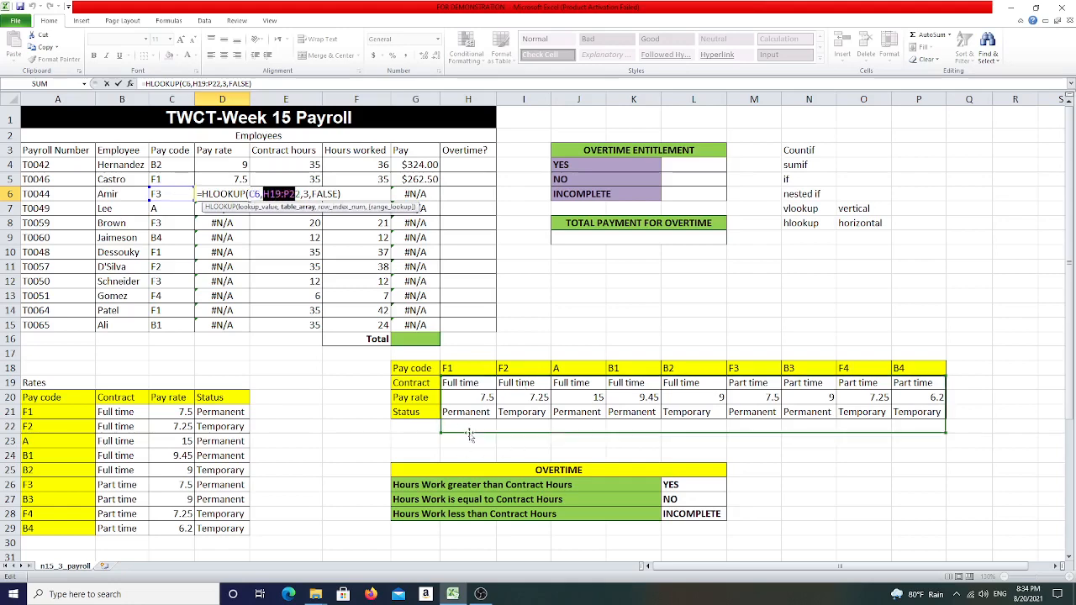
key(Return)
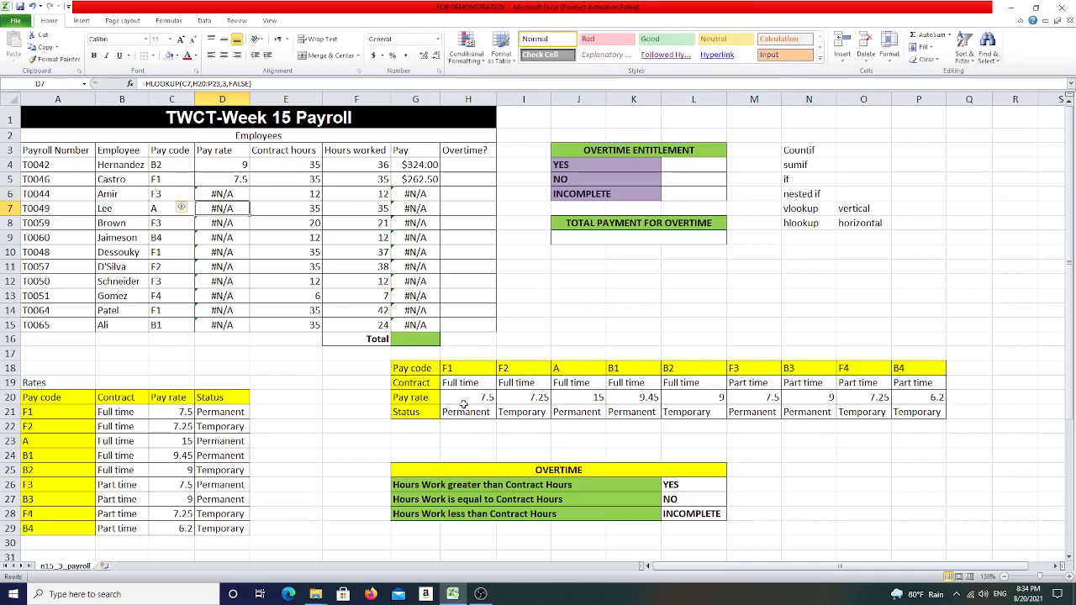
double_click(229, 208)
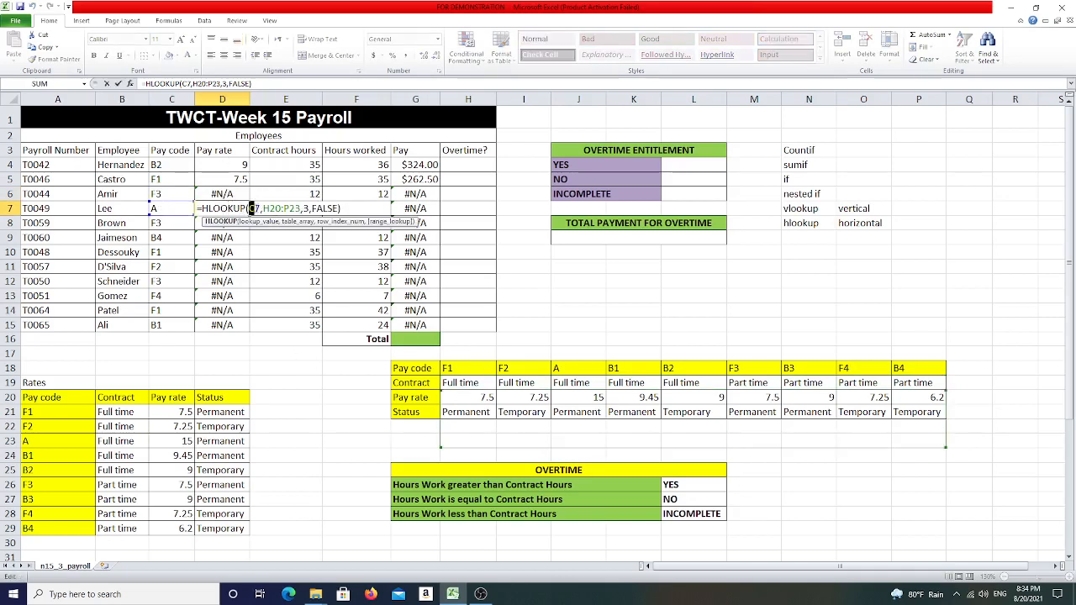
double_click(254, 208)
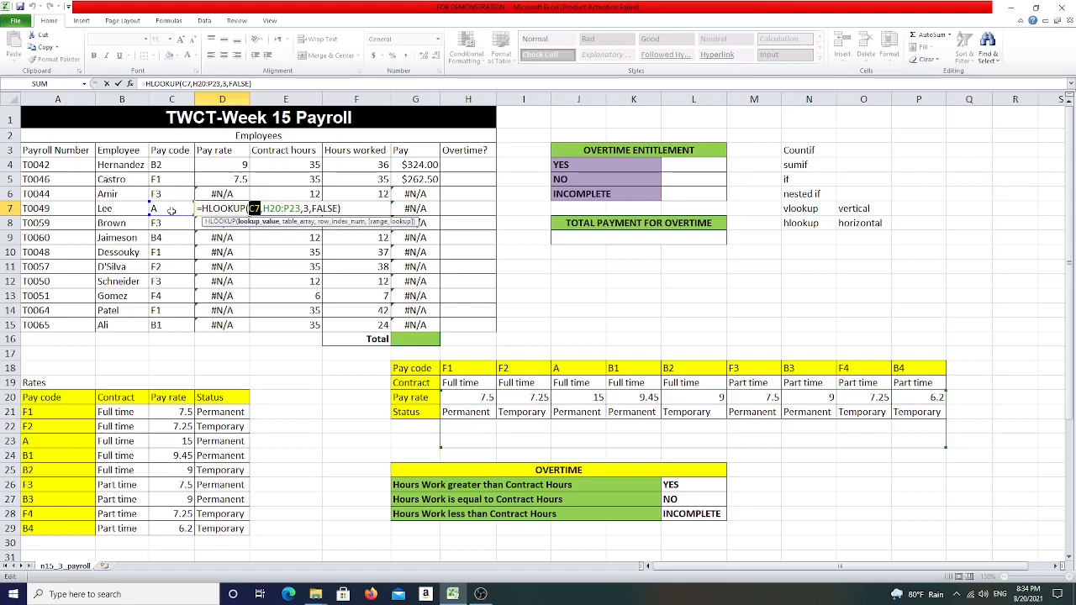
drag(263, 208, 300, 208)
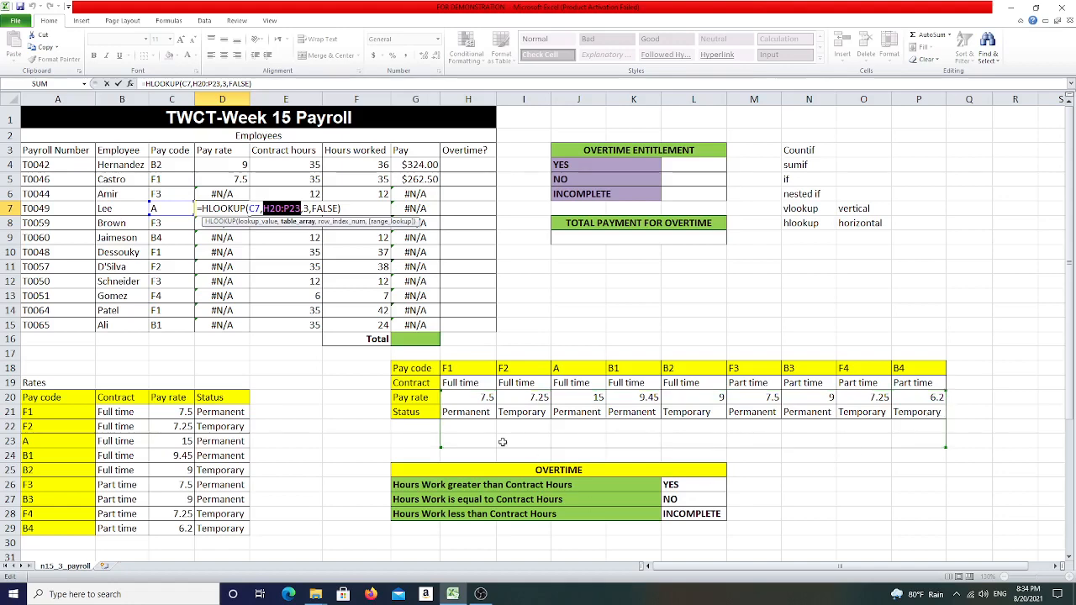
key(Return)
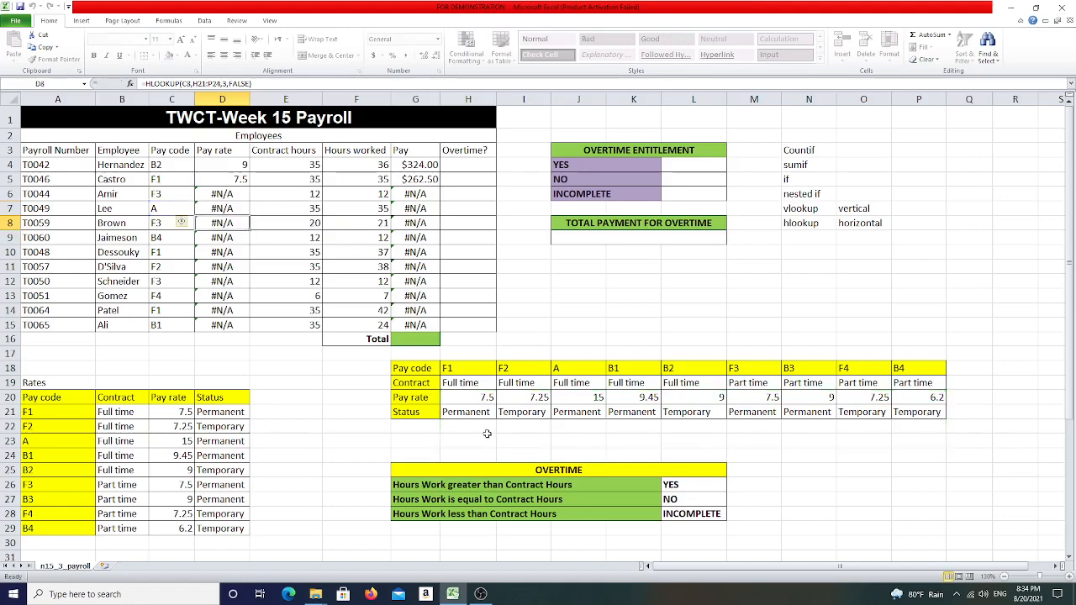
- Clear the copied formulas from the Pay rate cells below the second employee
drag(223, 194, 223, 326)
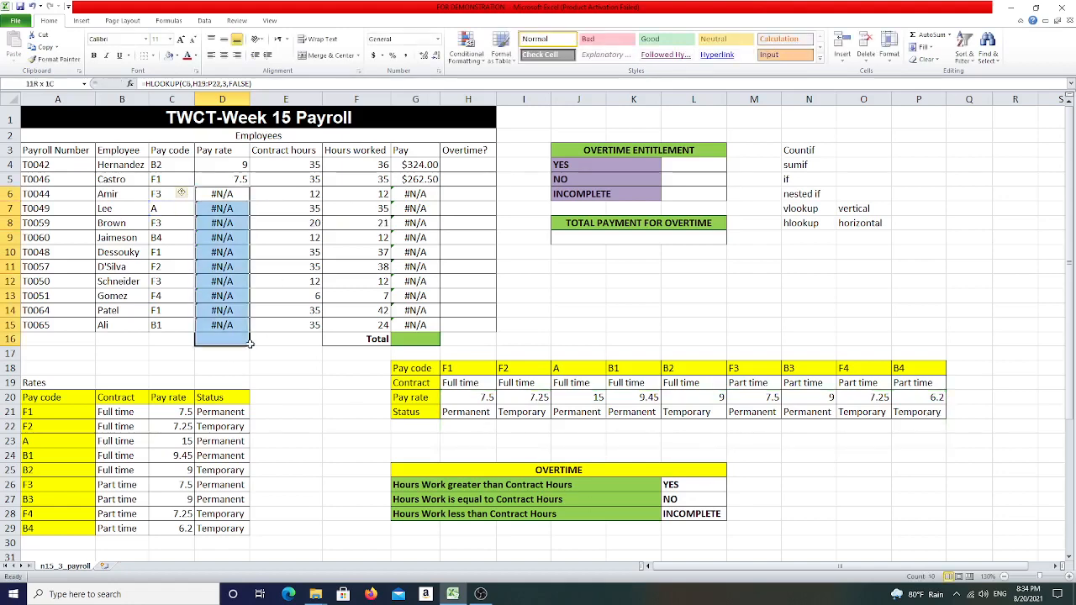
key(Delete)
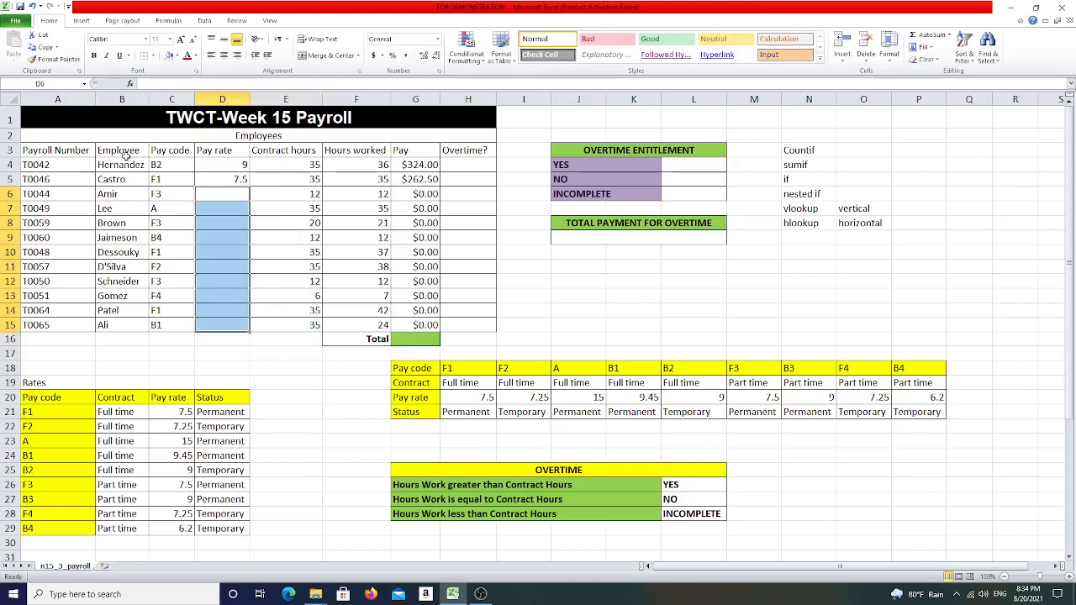
- Make the table range in the second Pay rate formula absolute, changing it to $H$18:$P$21
click(229, 179)
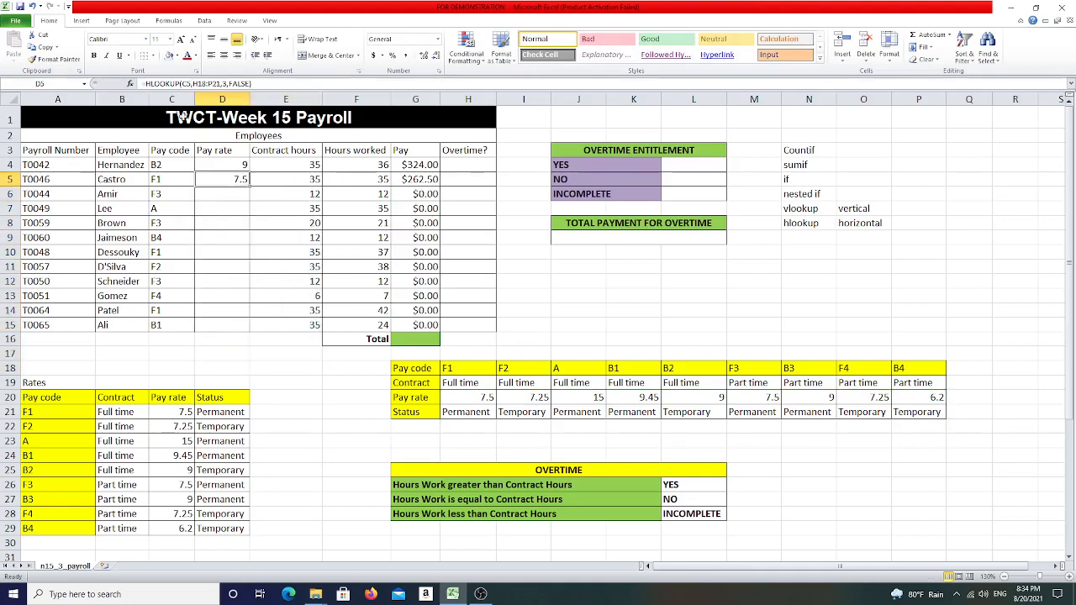
double_click(235, 178)
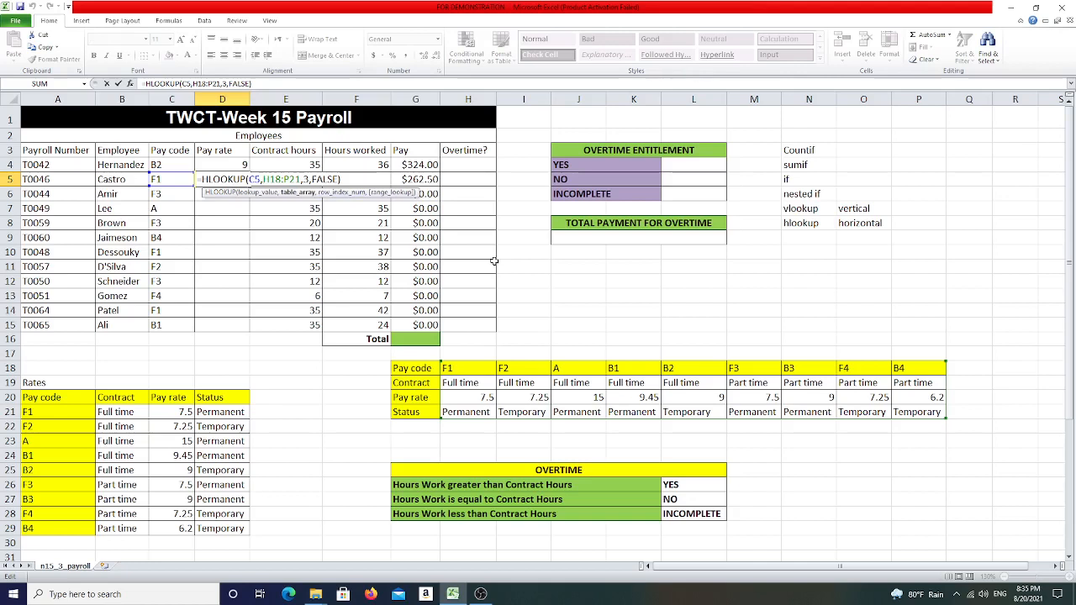
text($)
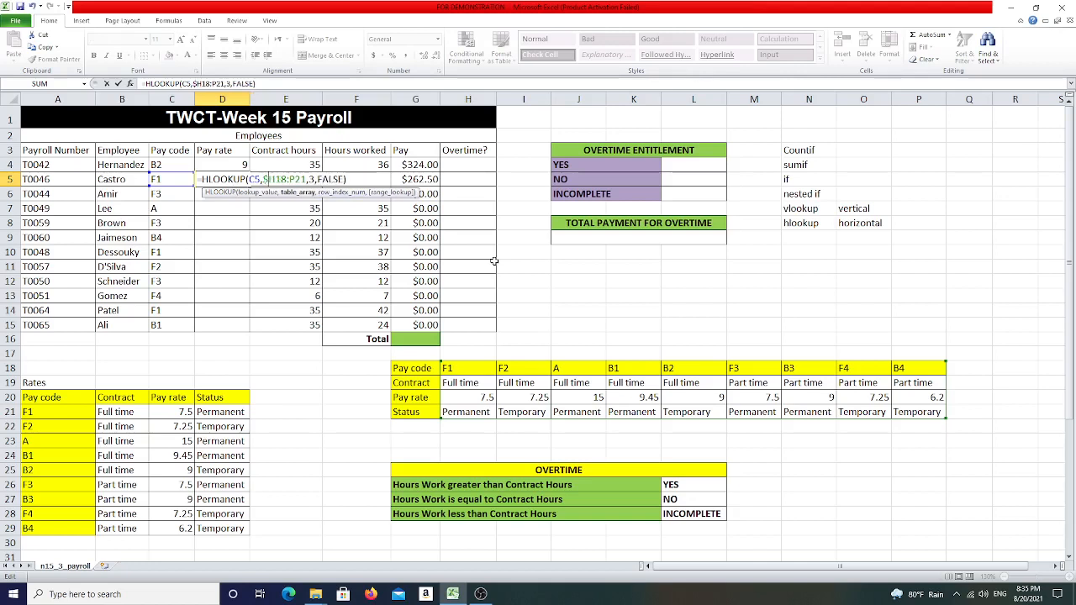
text($)
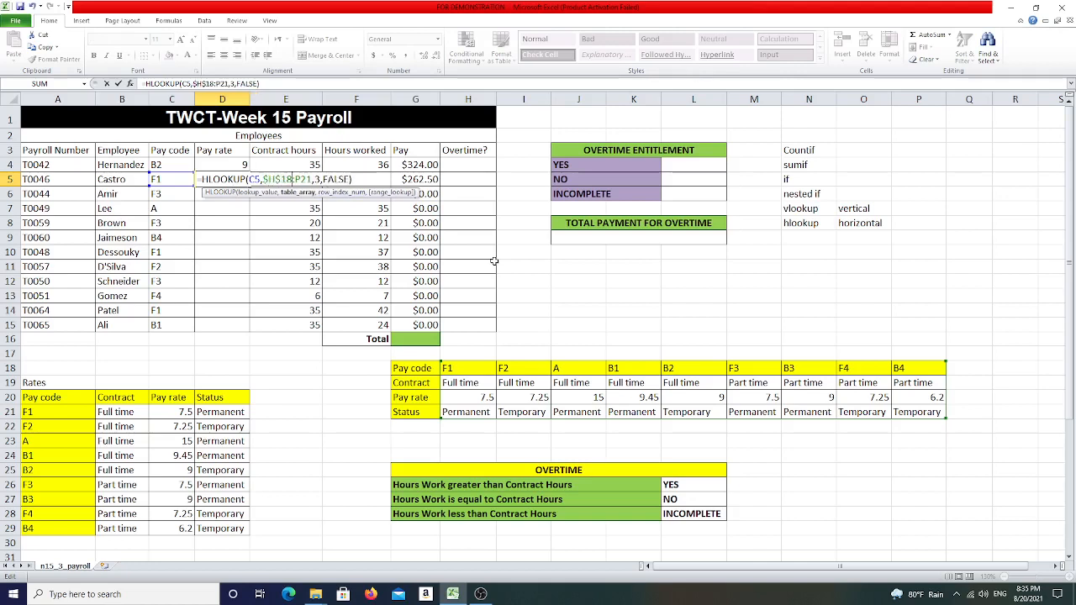
text($P)
text($P$)
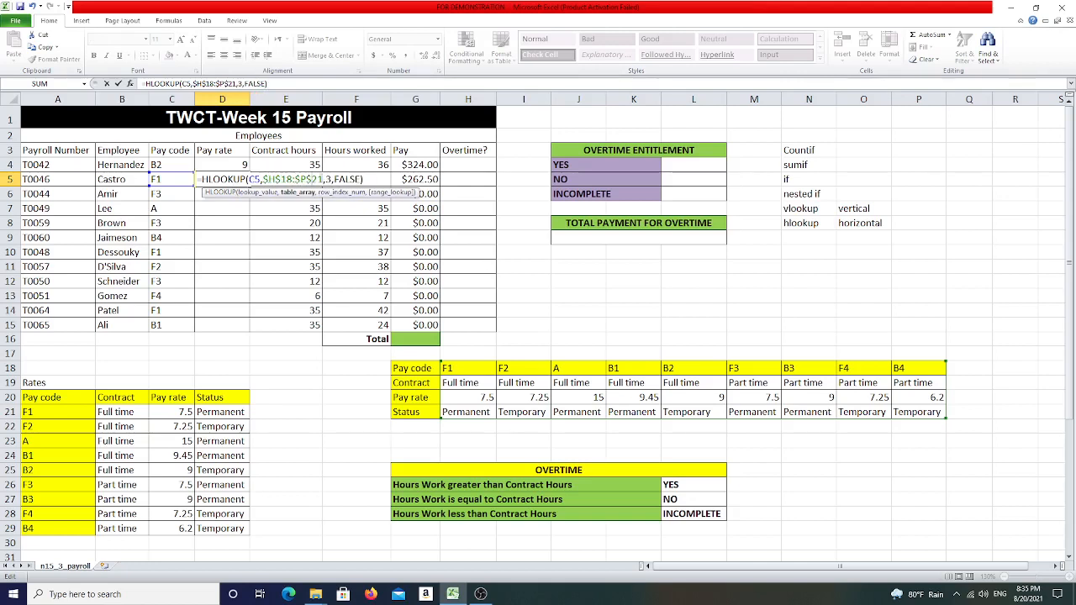
key(Return)
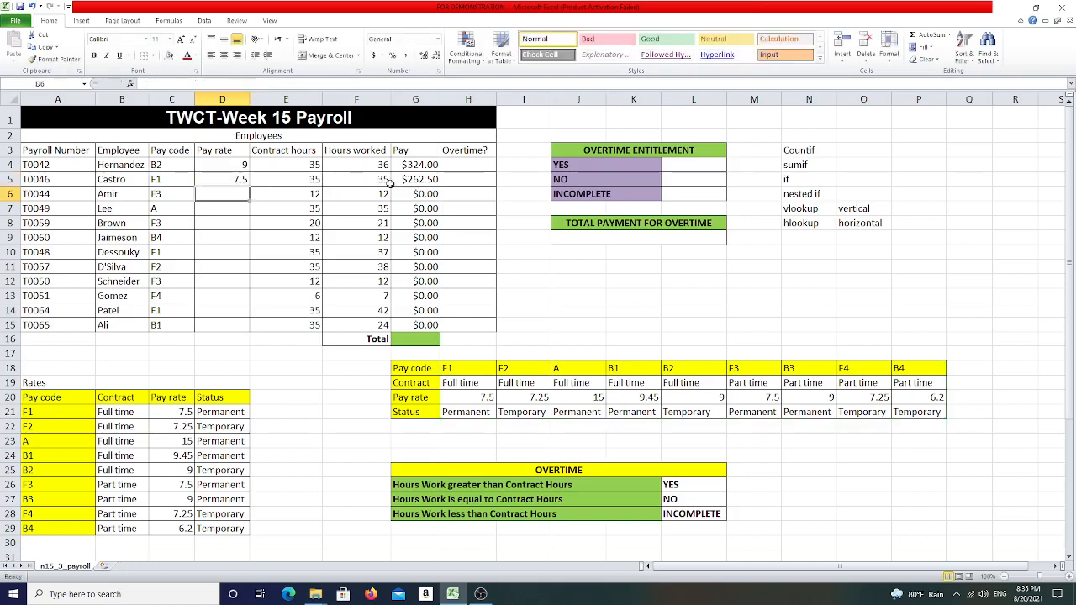
- Fill the corrected HLOOKUP formula down to D15 and inspect the copied formulas in D13 and D10
click(246, 179)
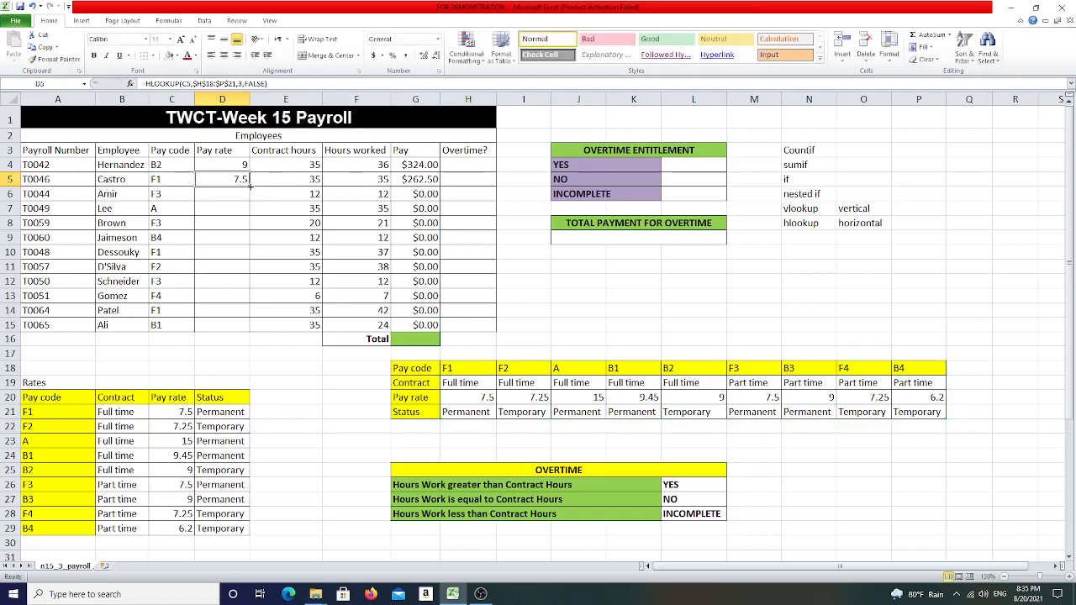
drag(250, 186, 252, 329)
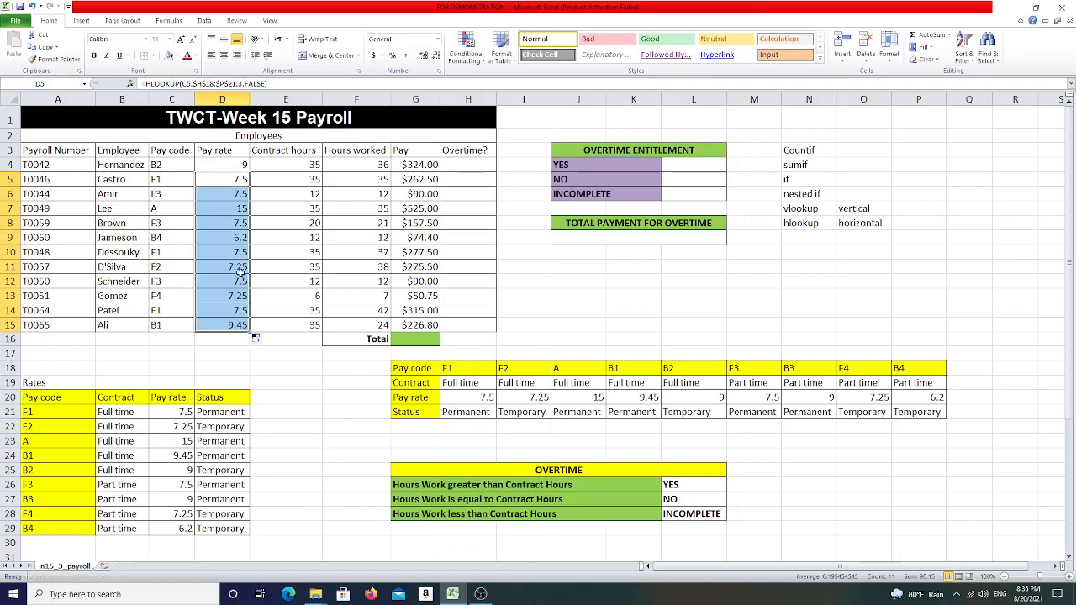
click(240, 271)
key(Down)
key(Down)
key(Down)
key(Down)
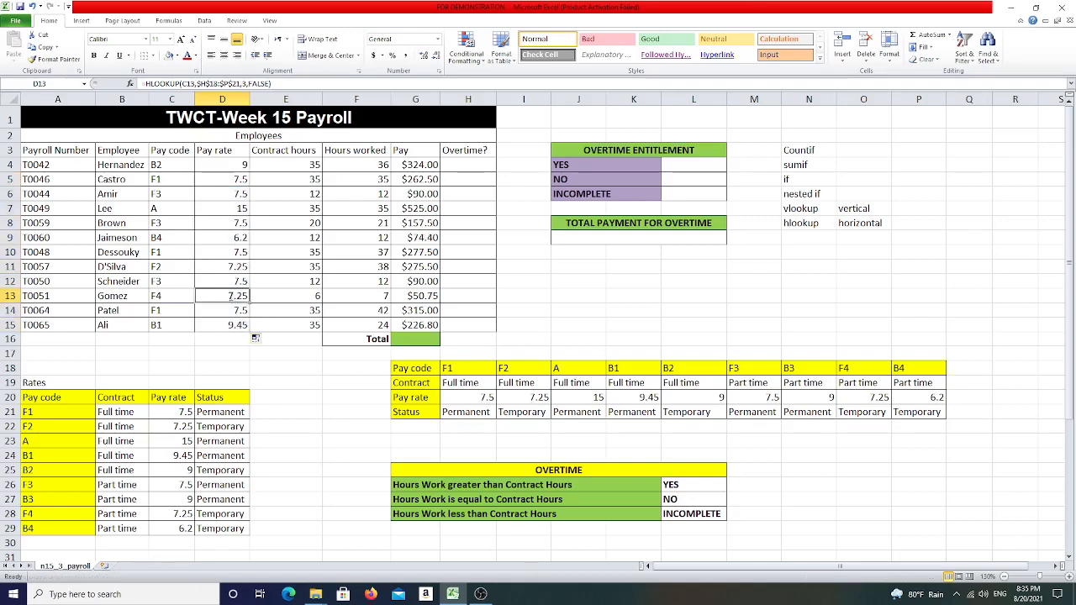
double_click(229, 297)
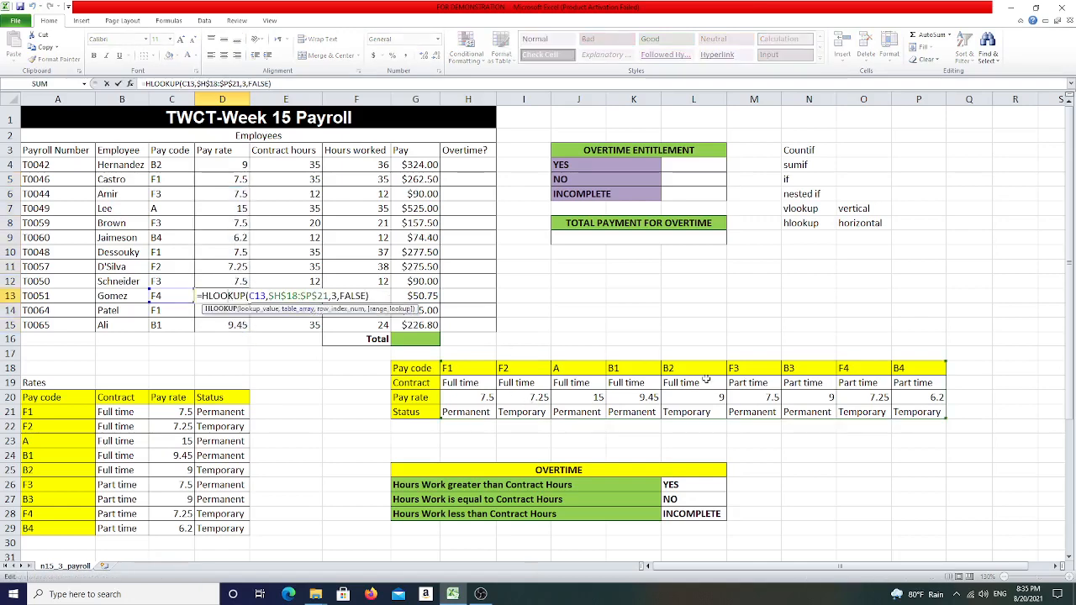
double_click(225, 253)
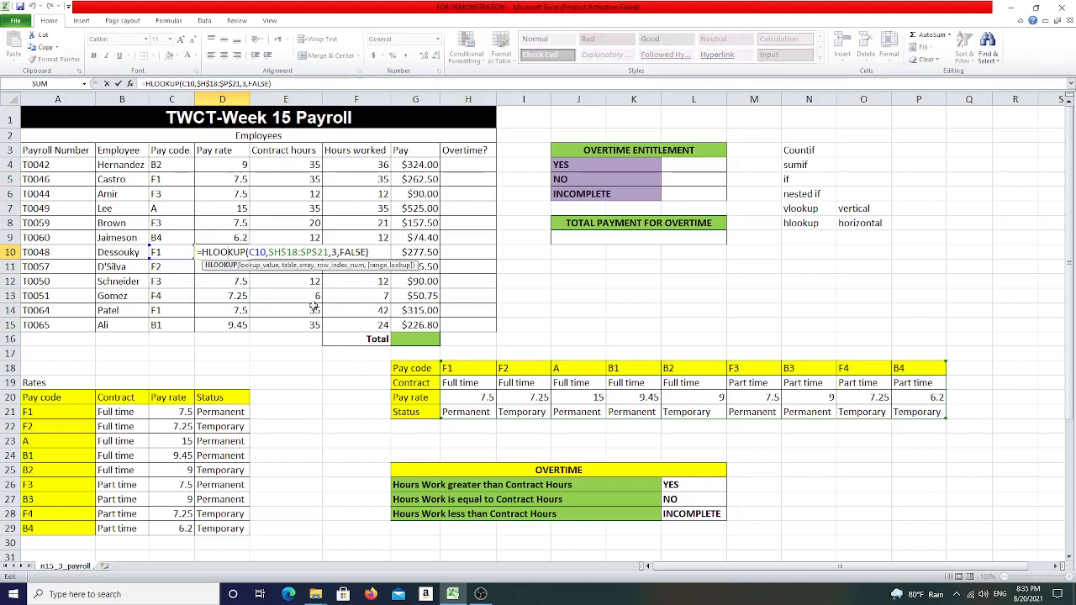
key(Return)
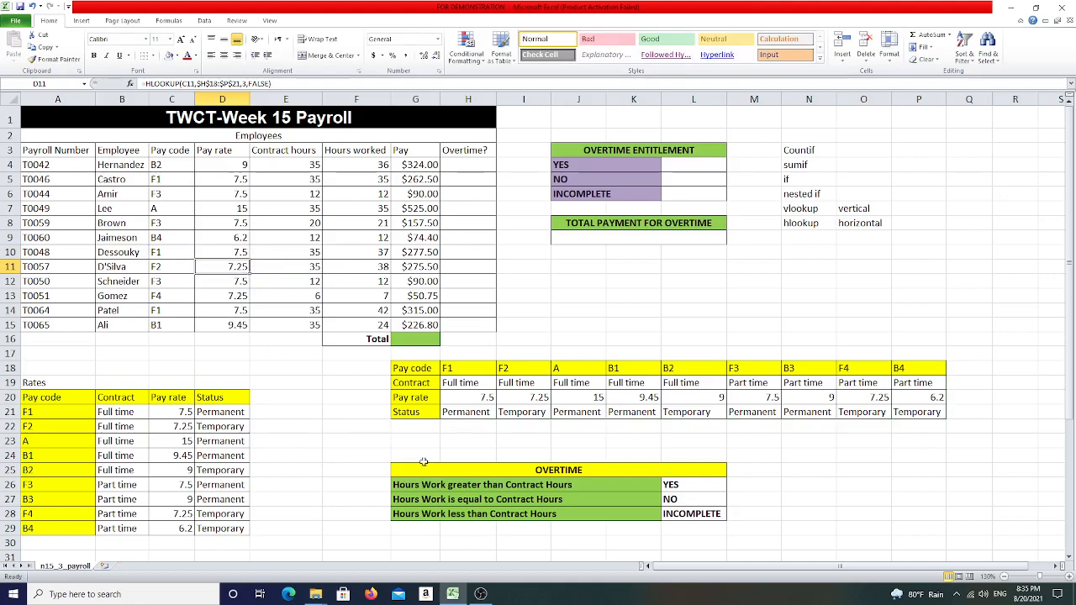
- Review the OVERTIME criteria table and the Contract hours and Hours worked columns
click(474, 164)
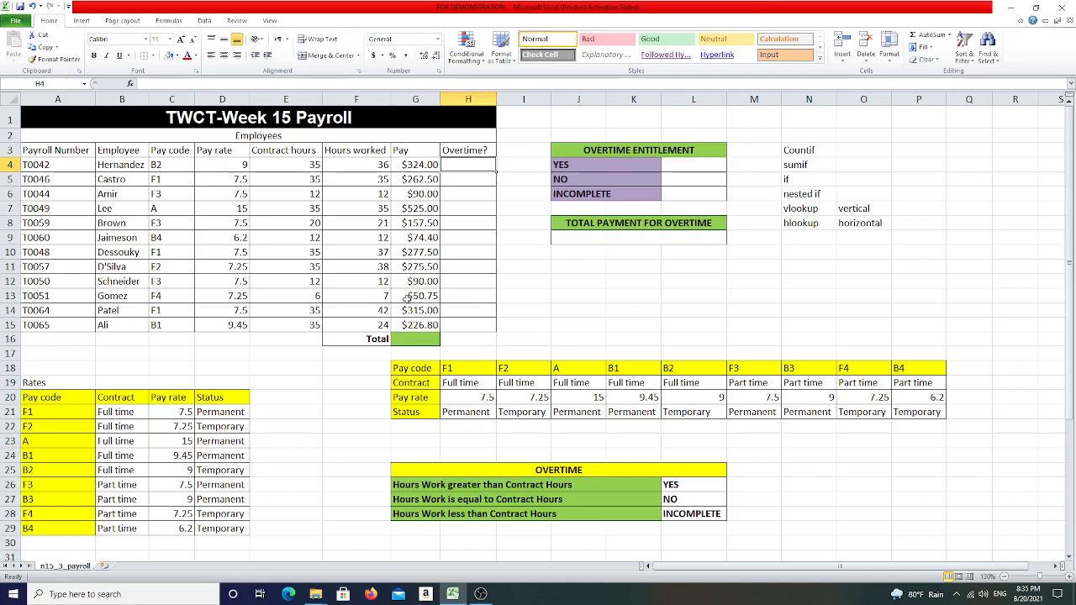
click(463, 153)
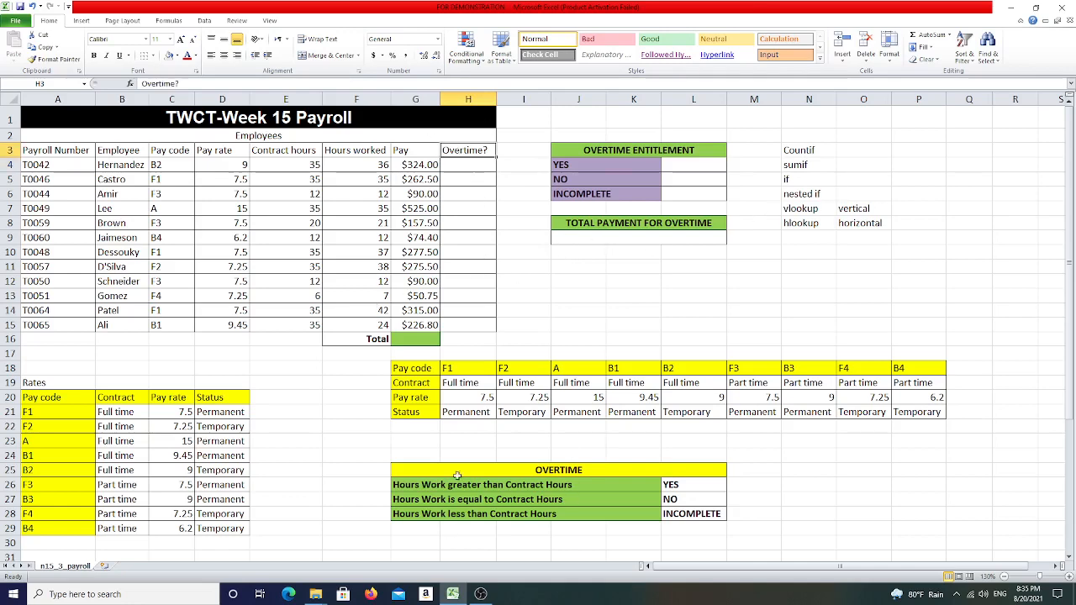
drag(424, 469, 714, 510)
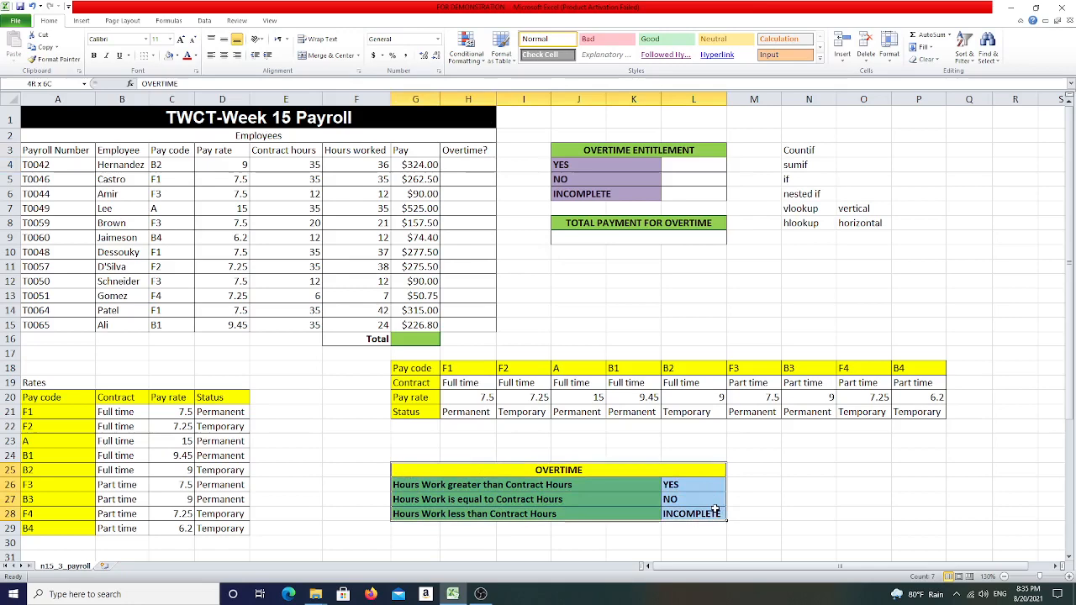
click(804, 486)
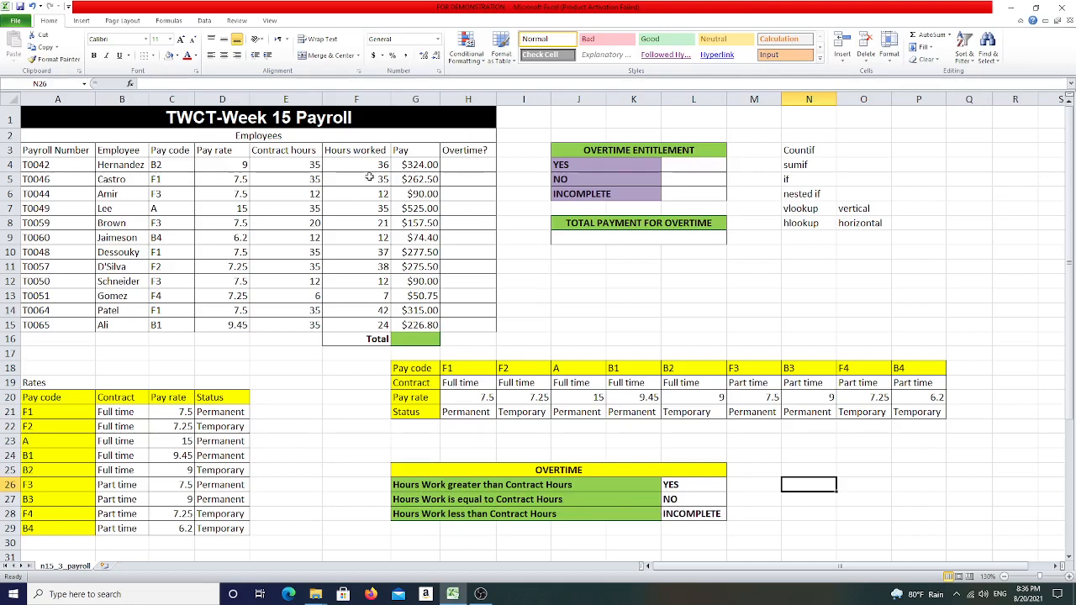
drag(354, 153, 355, 326)
drag(287, 151, 304, 321)
- Start an IF formula in the first Overtime? cell testing F4>E4 and returning "YES"
click(471, 166)
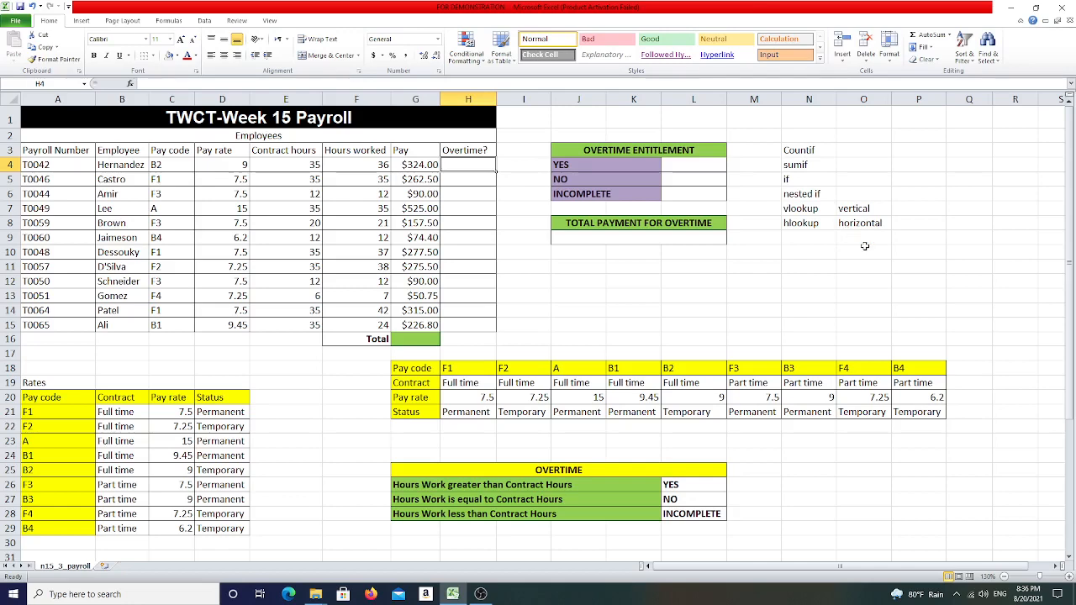
text(=if()
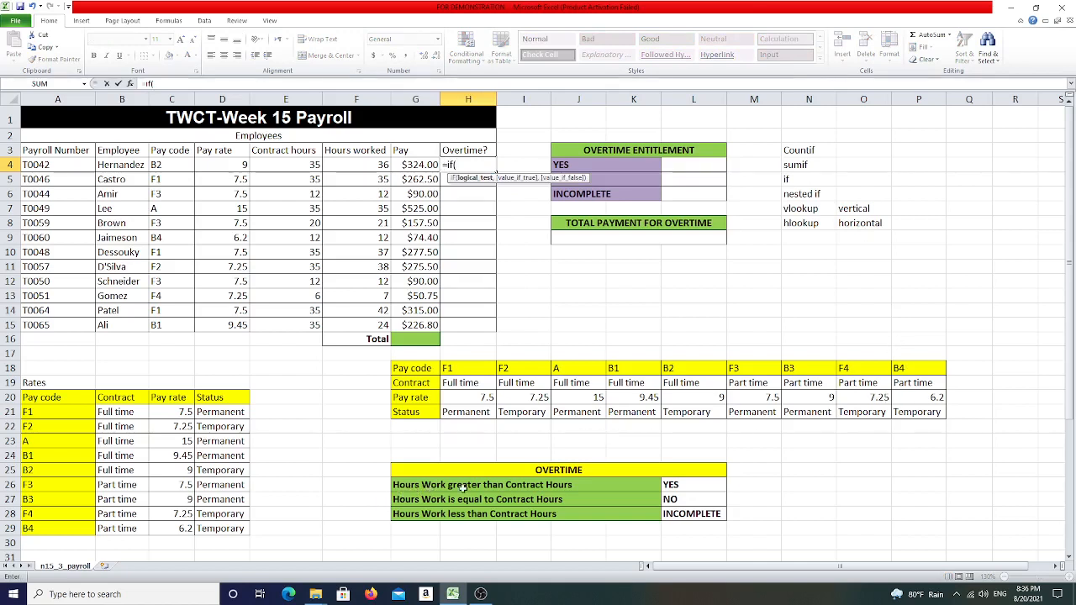
click(382, 165)
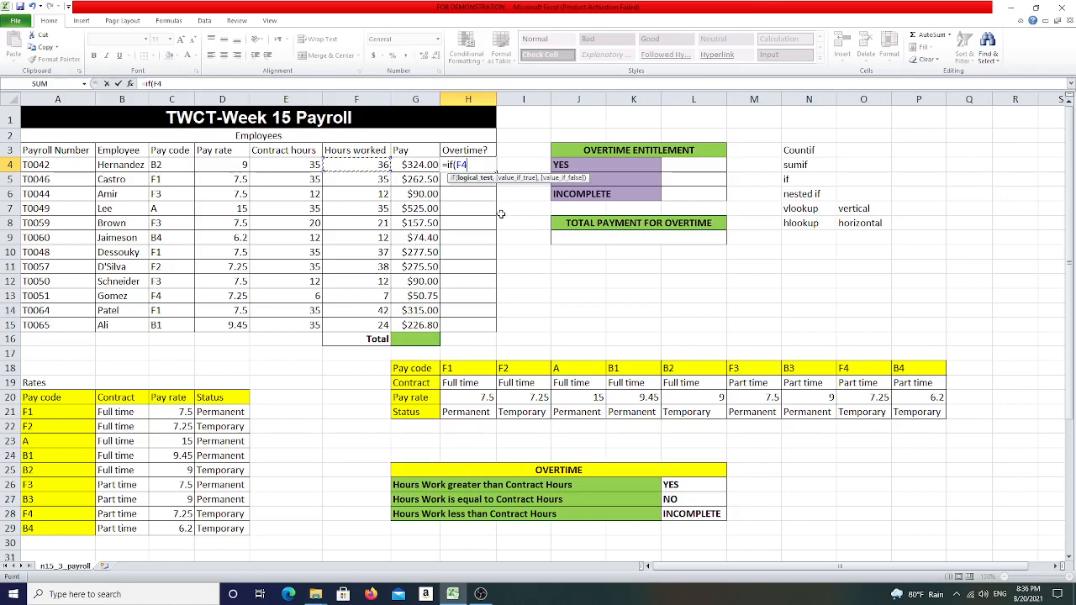
text(>)
click(276, 162)
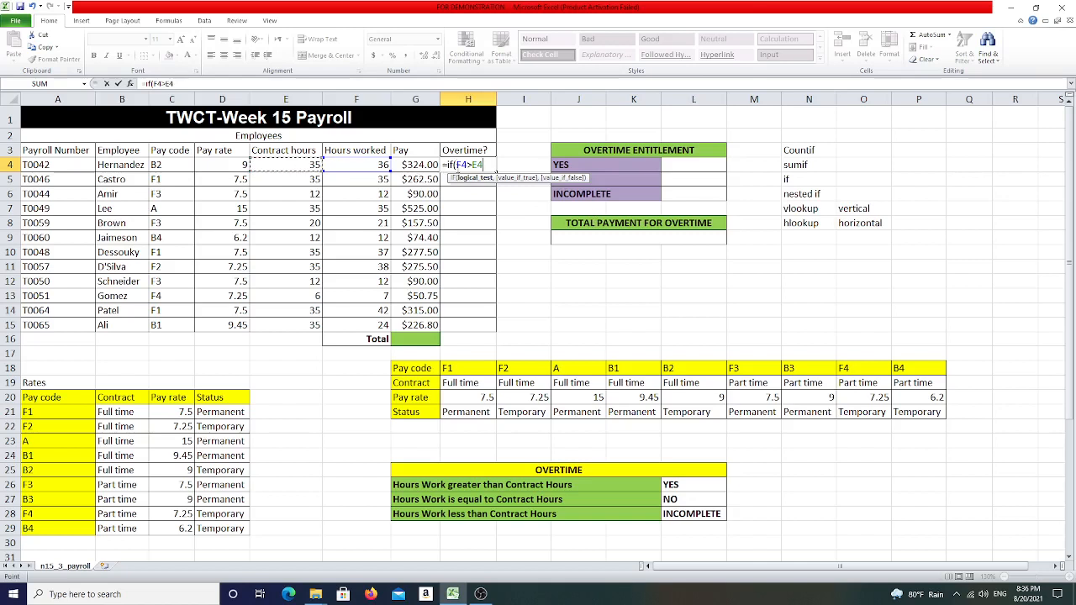
text(,)
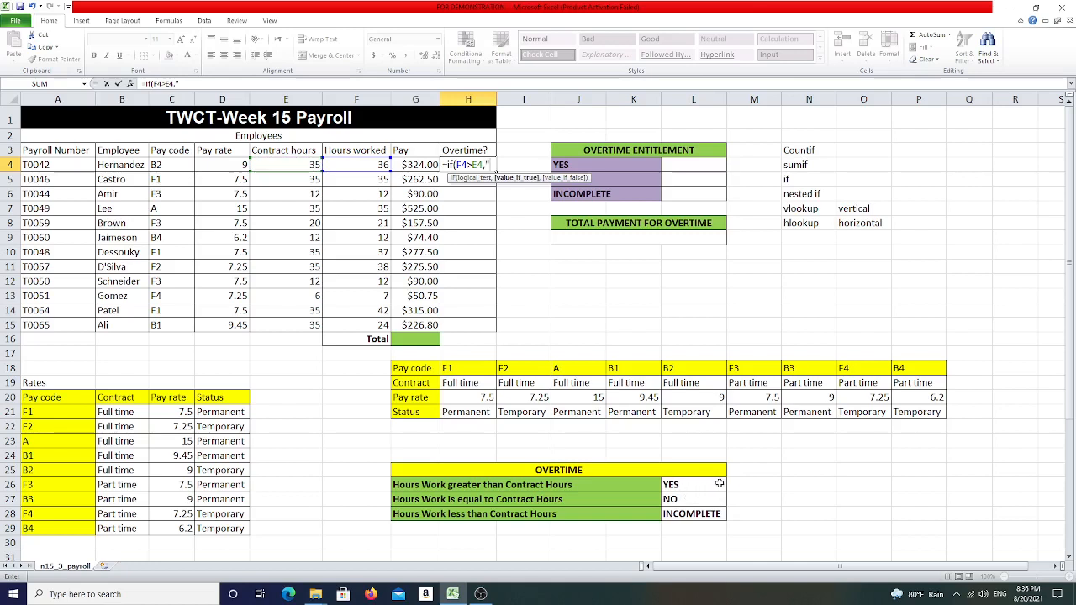
text("YES",)
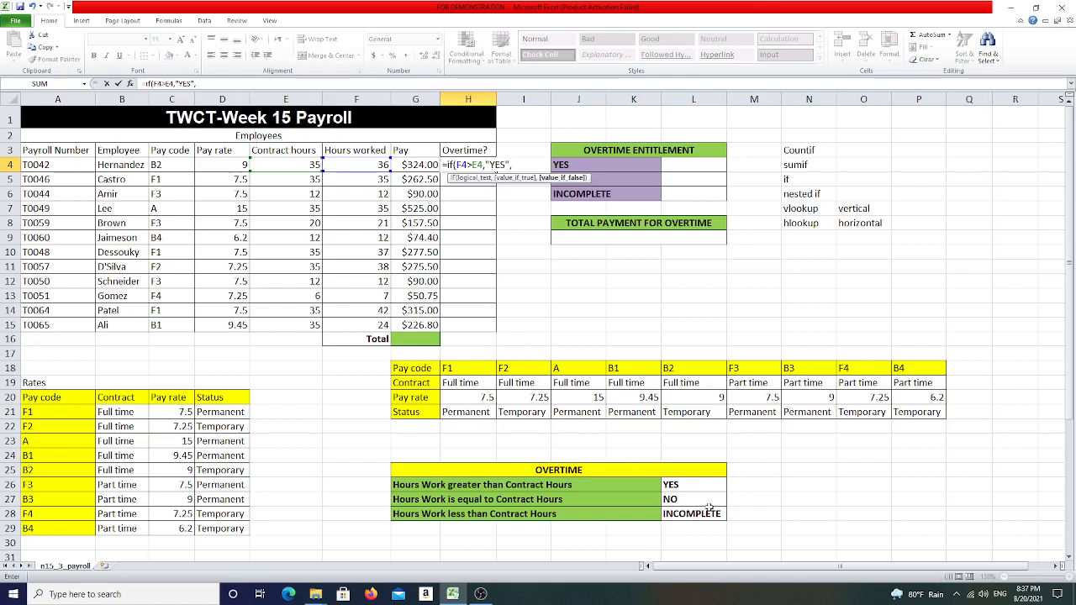
- Nest a second IF testing F4=E4 that returns NO, otherwise "INCOMPLETE", and try to confirm the formula
text(if)
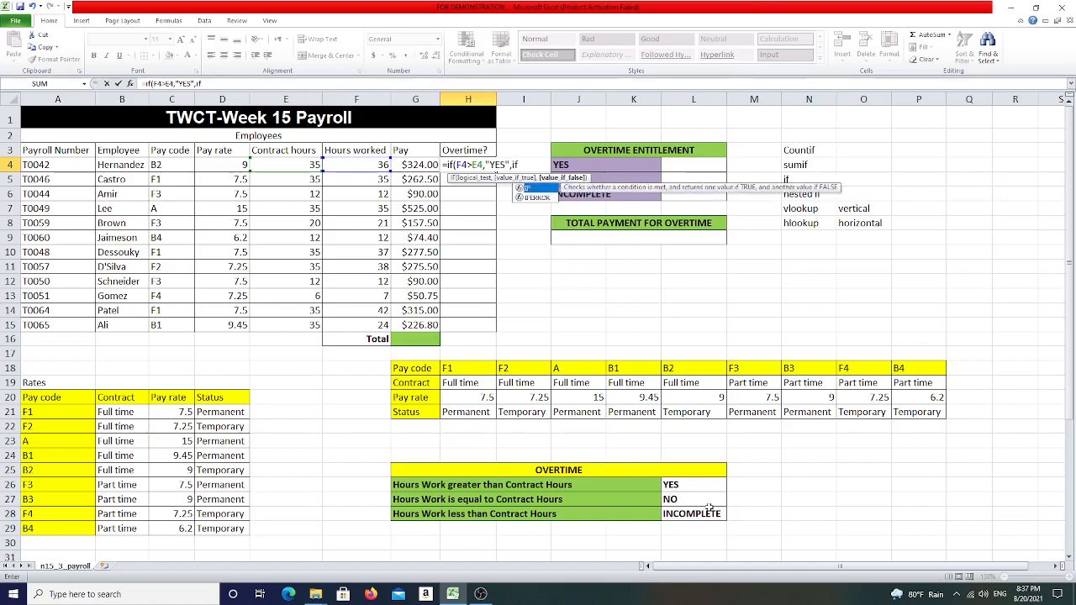
text(()
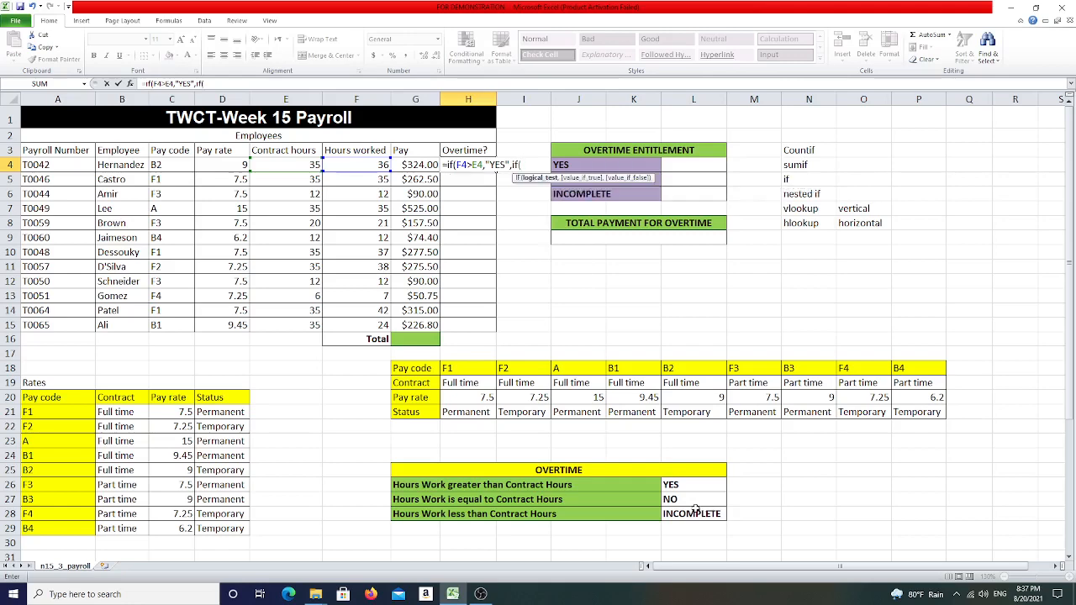
click(366, 165)
text(=)
click(290, 163)
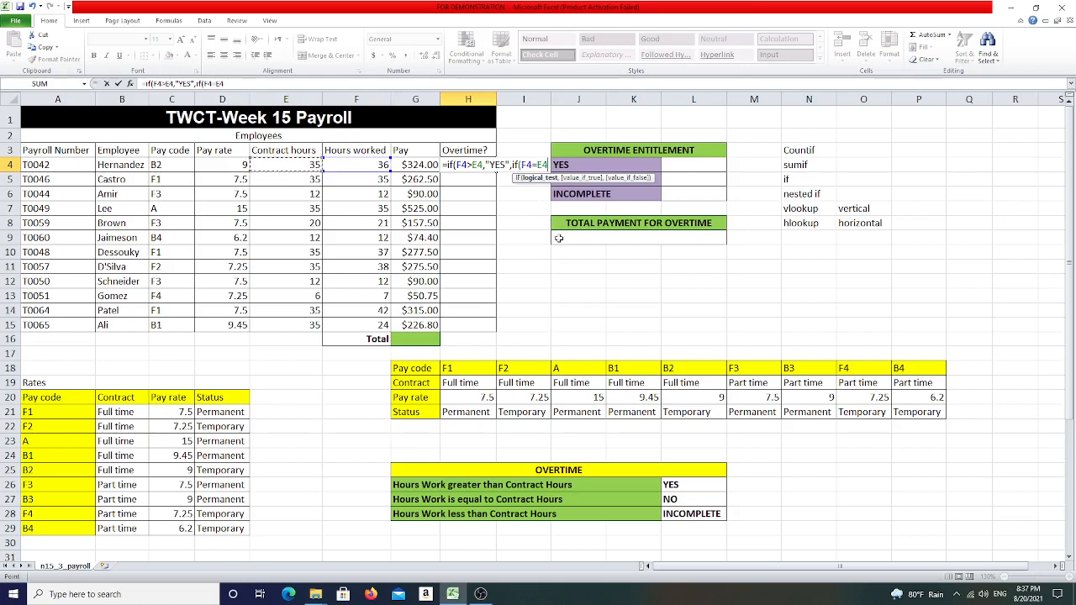
text(,)
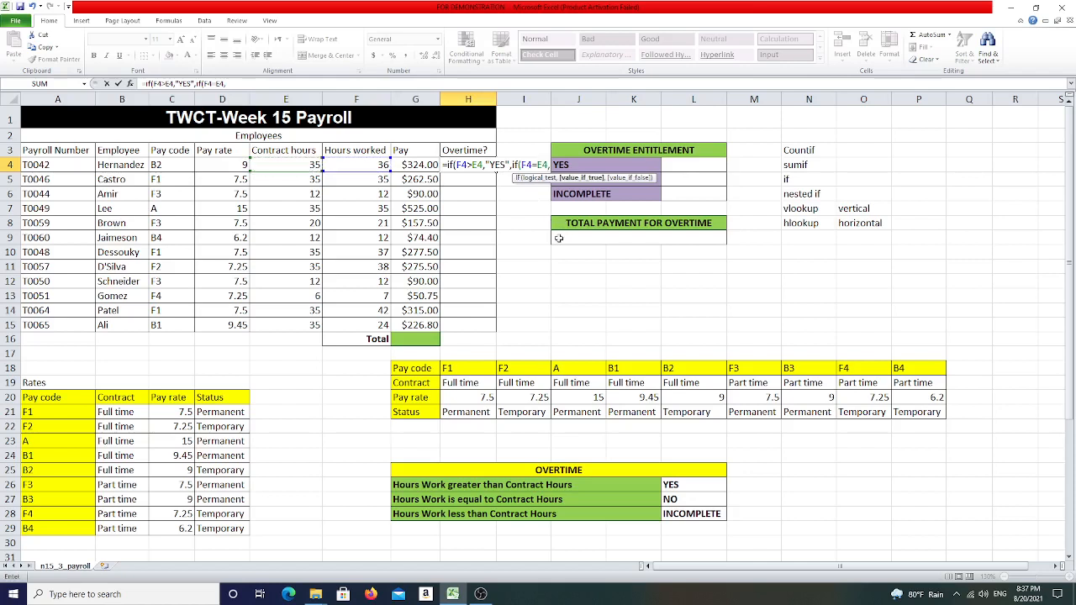
text(NO",)
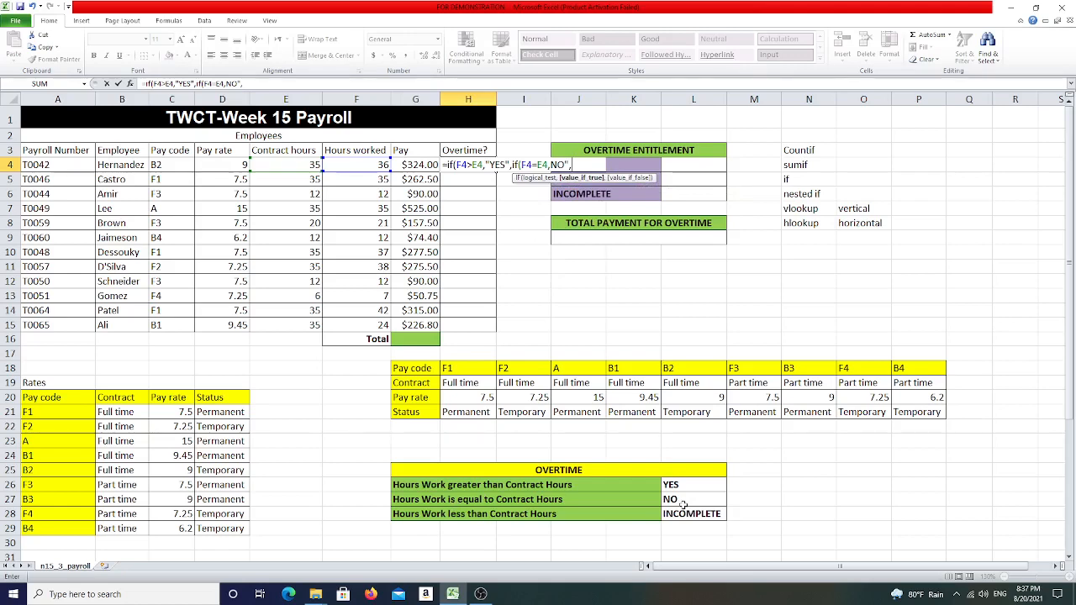
text("INCOM)
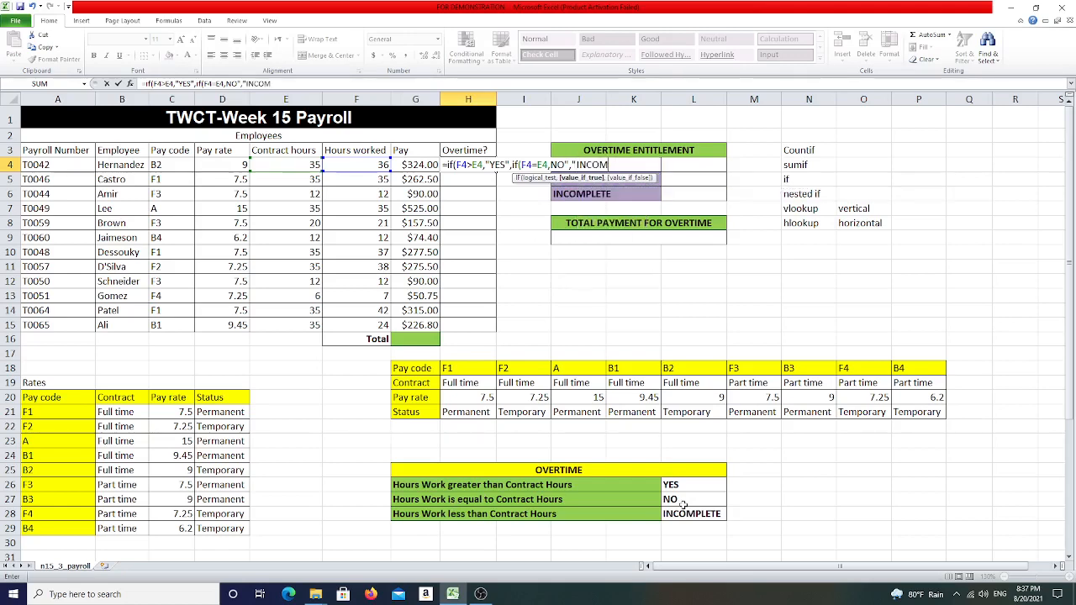
text(PLETE)
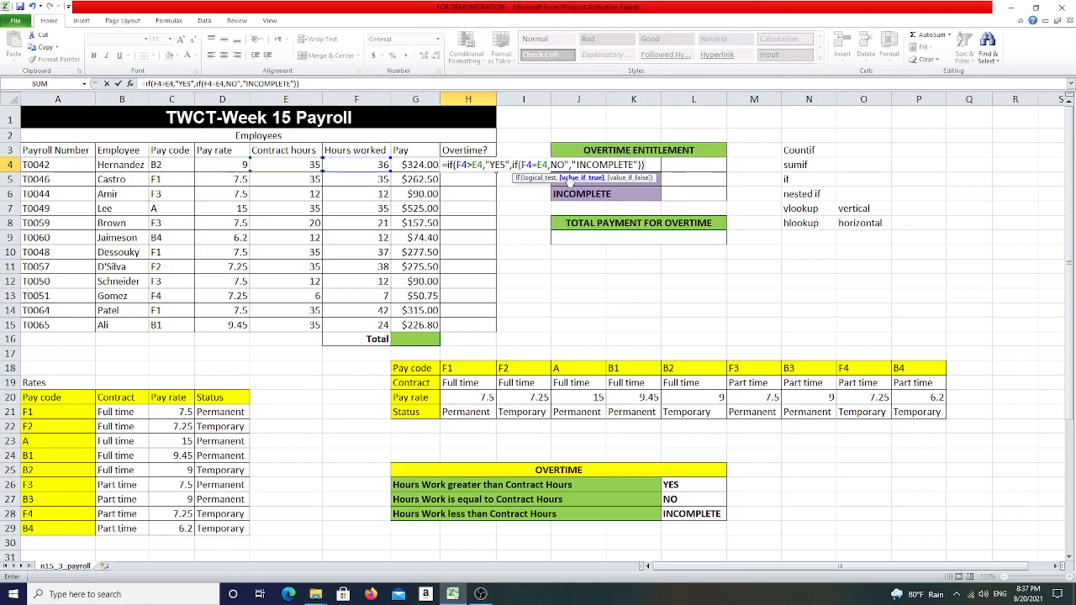
key(Return)
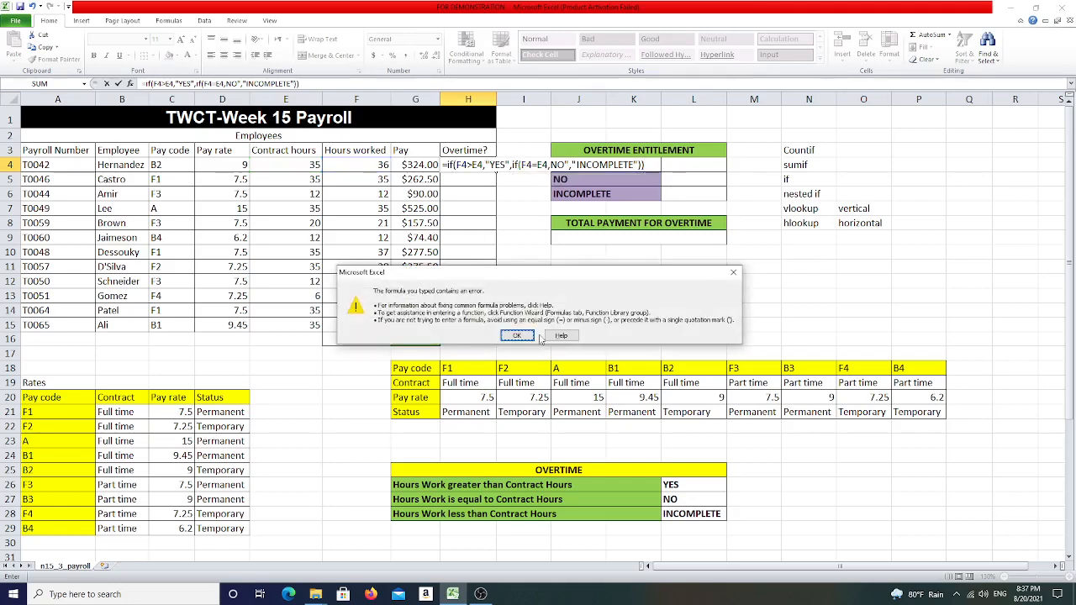
- Dismiss the formula error, add the missing quotation mark before NO, and confirm the formula
click(517, 335)
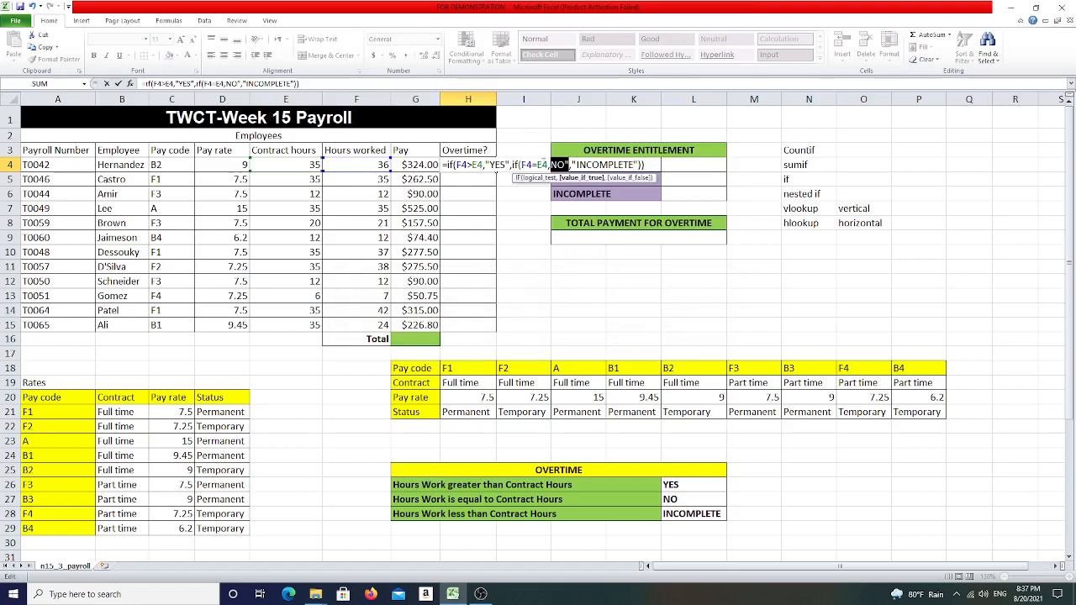
click(552, 164)
text("NO)
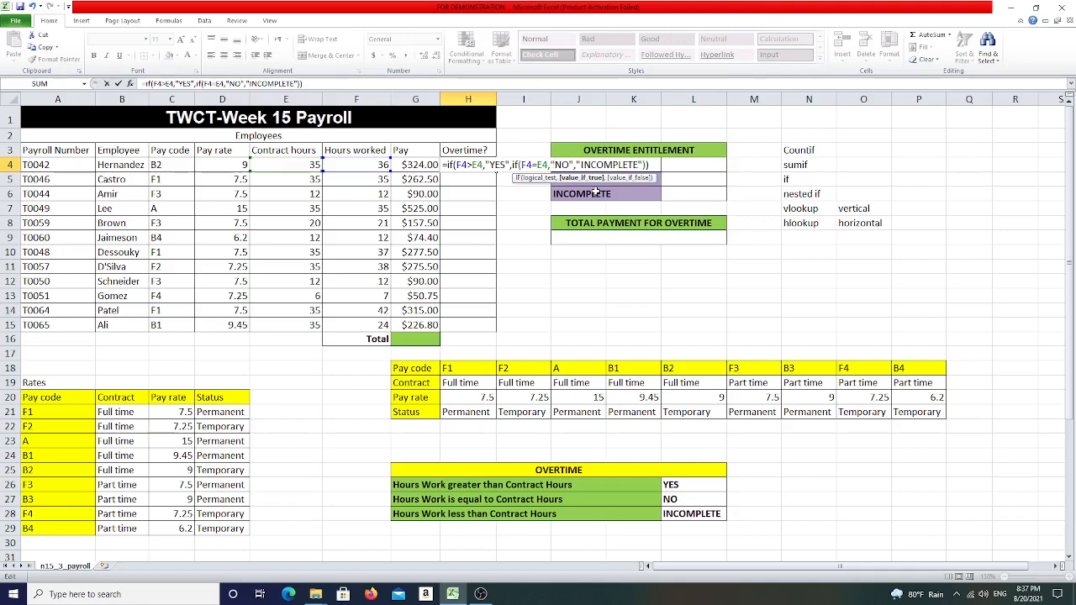
key(Return)
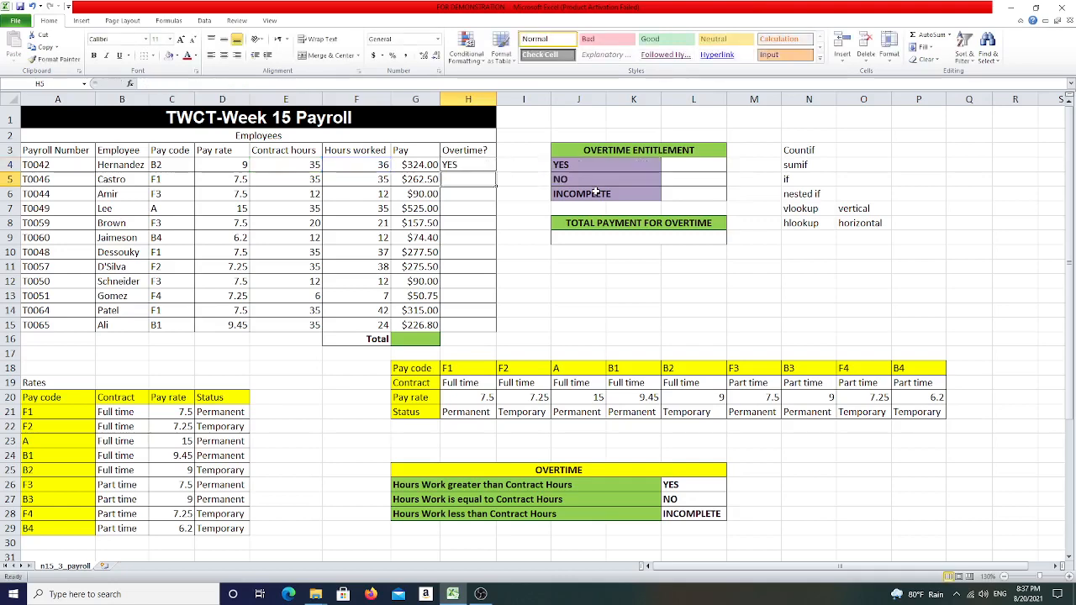
- Fill the overtime formula down the Overtime? column to H15
click(472, 166)
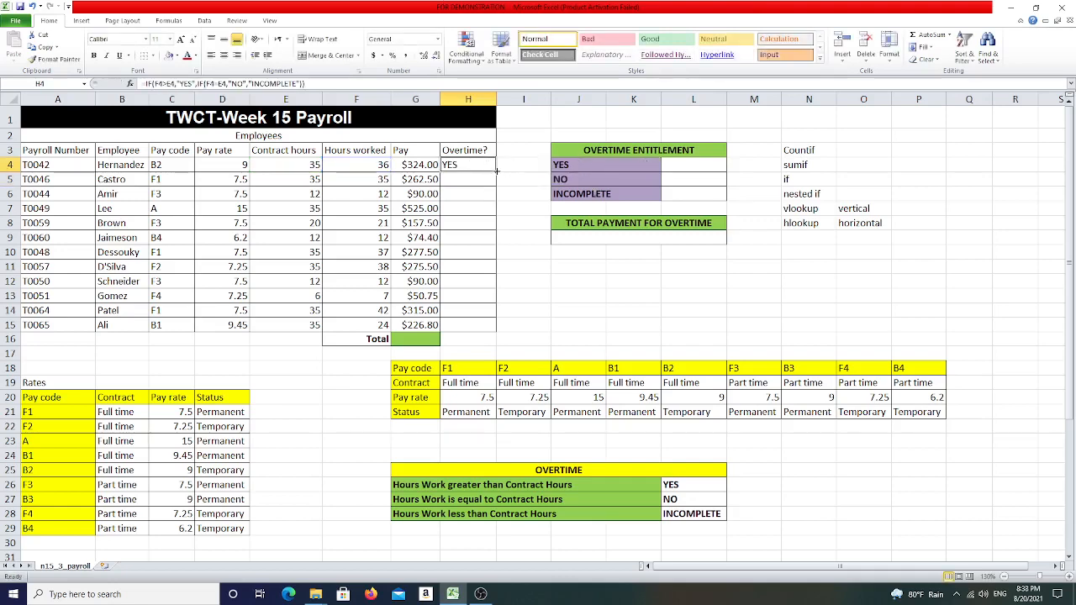
drag(495, 171, 503, 323)
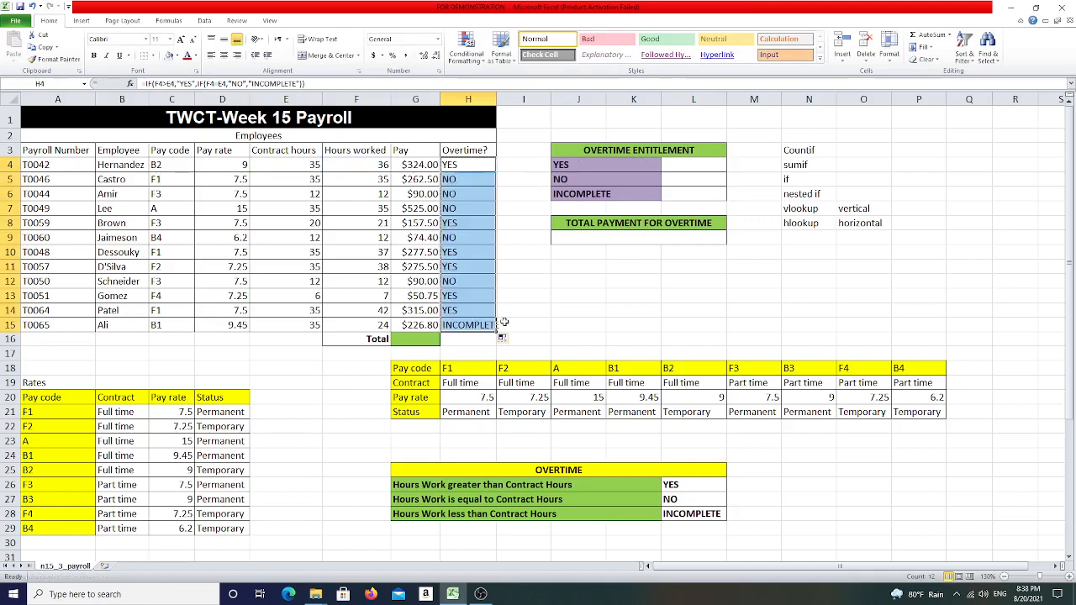
- Widen the Overtime? column so the INCOMPLETE entry fits
click(488, 326)
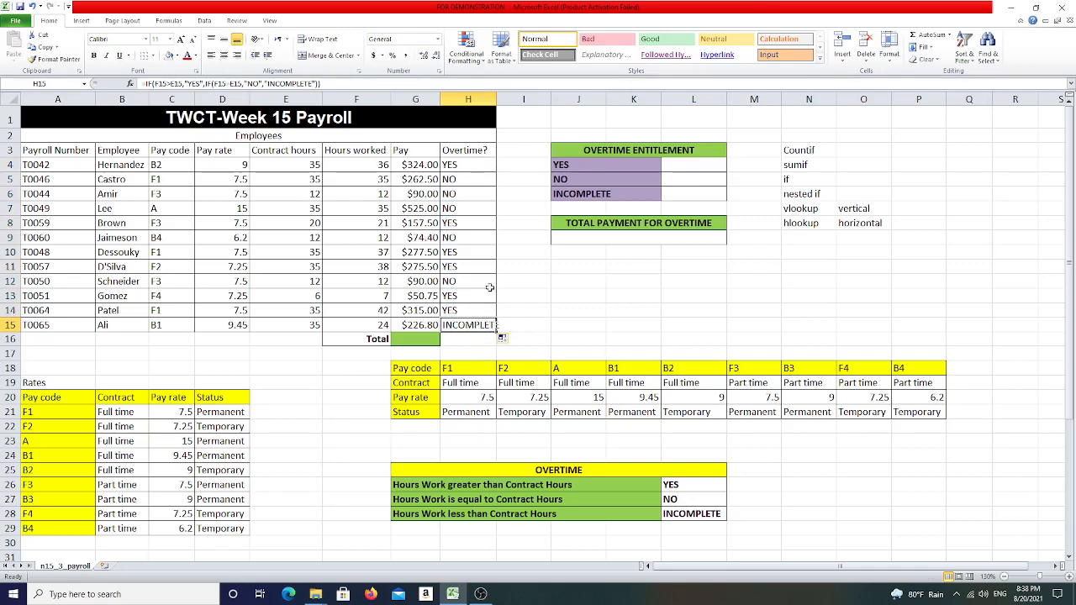
double_click(495, 100)
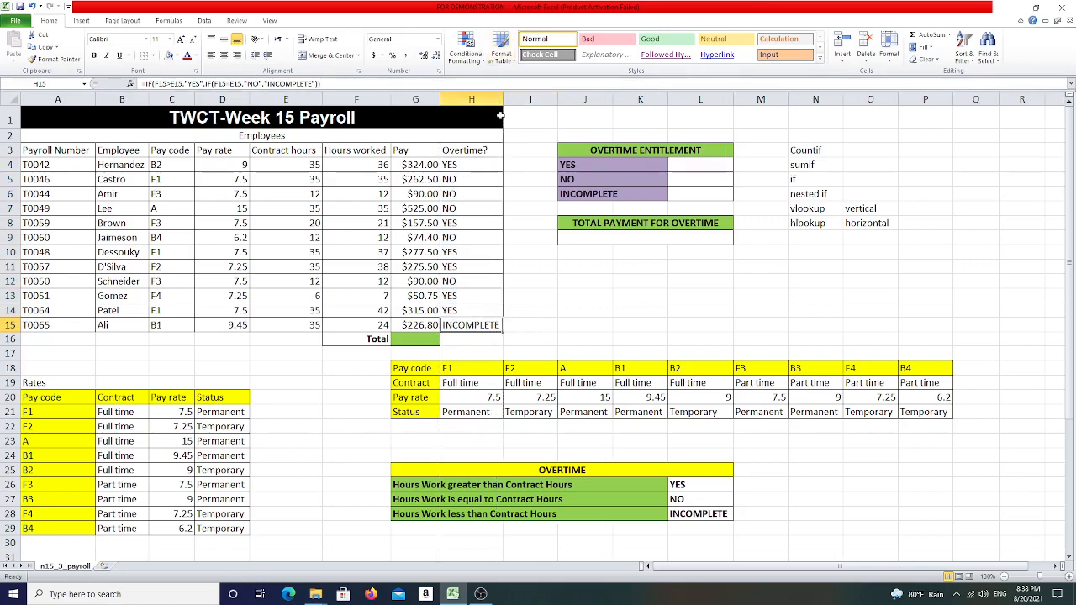
drag(498, 99, 477, 102)
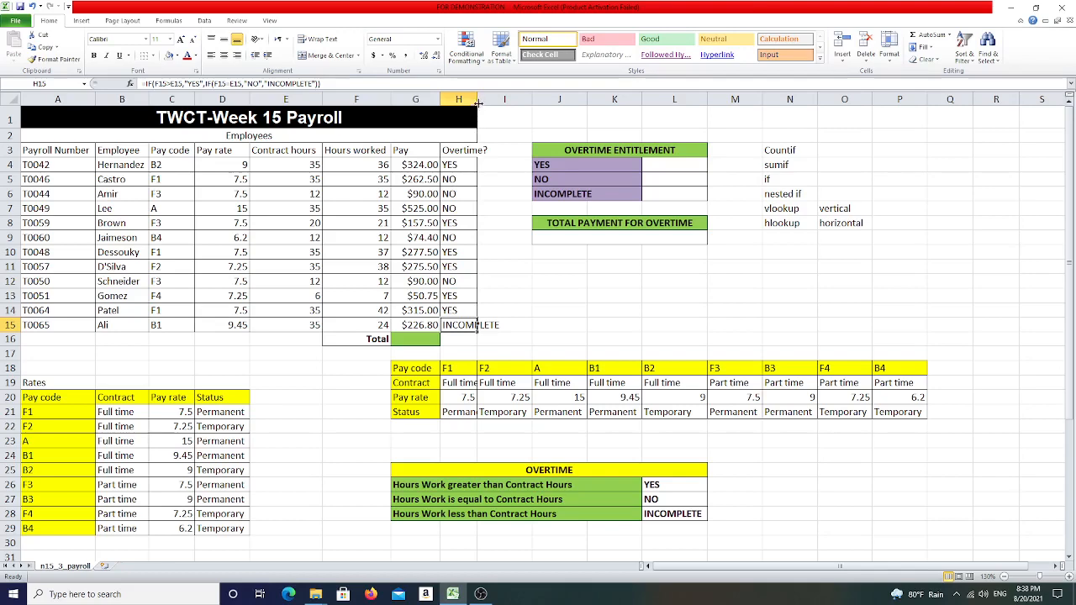
drag(476, 99, 502, 99)
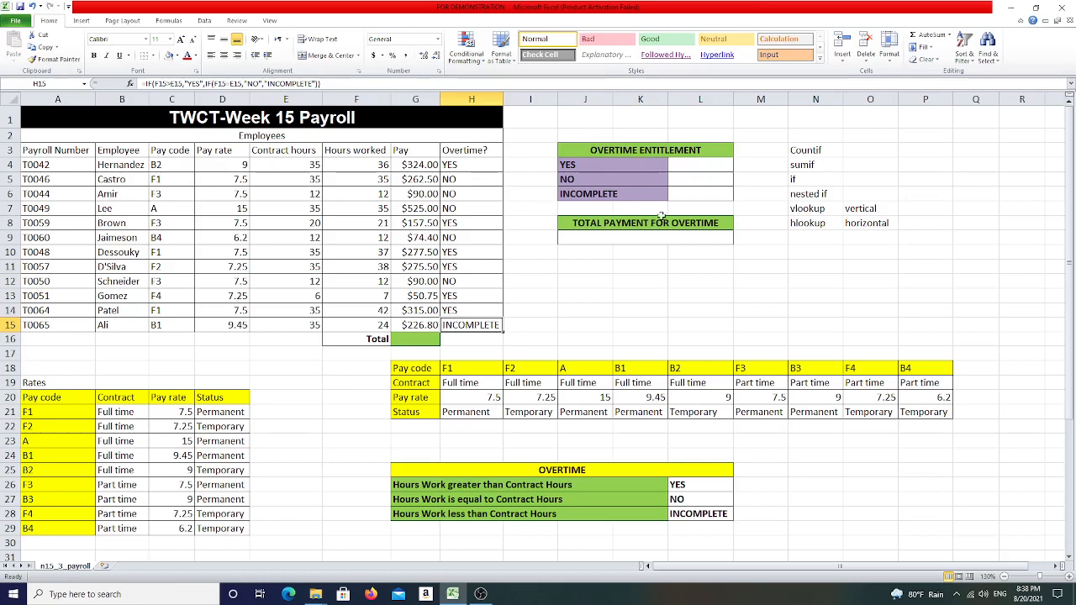
click(689, 165)
click(693, 185)
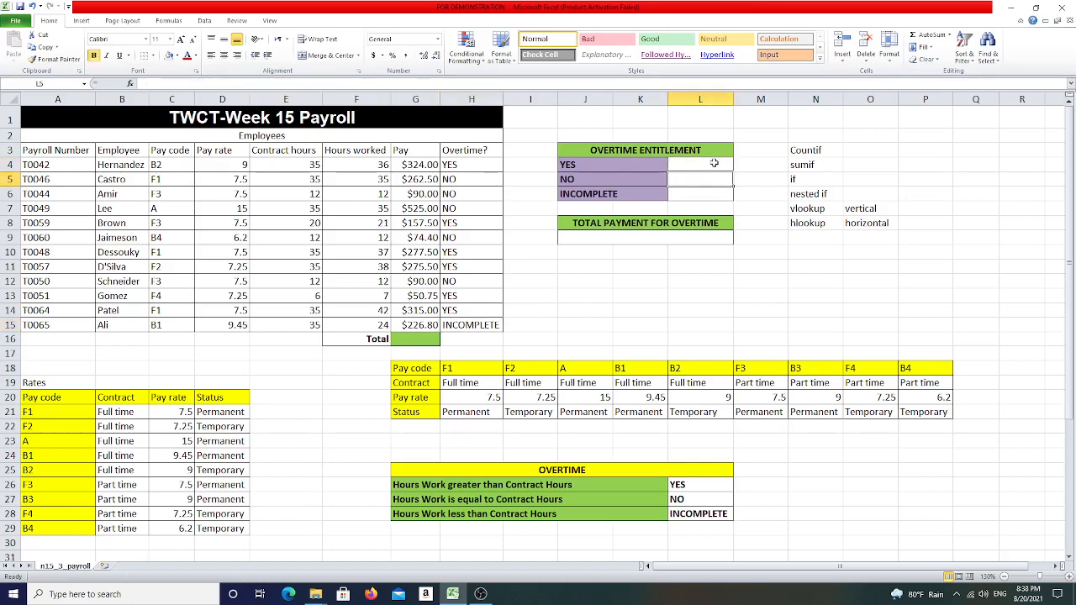
click(711, 195)
click(707, 164)
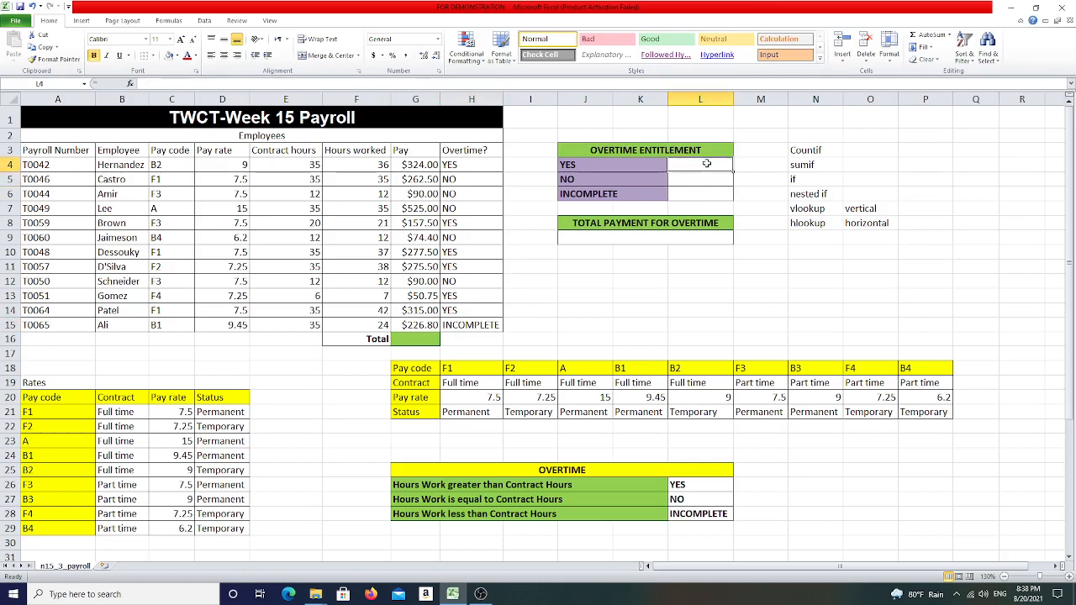
click(694, 180)
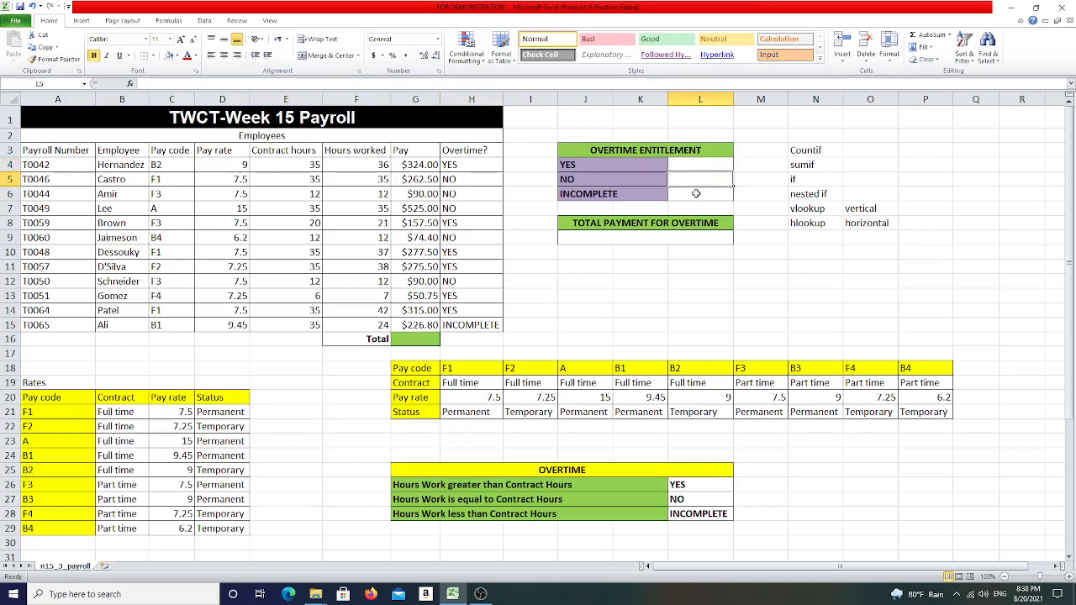
click(709, 192)
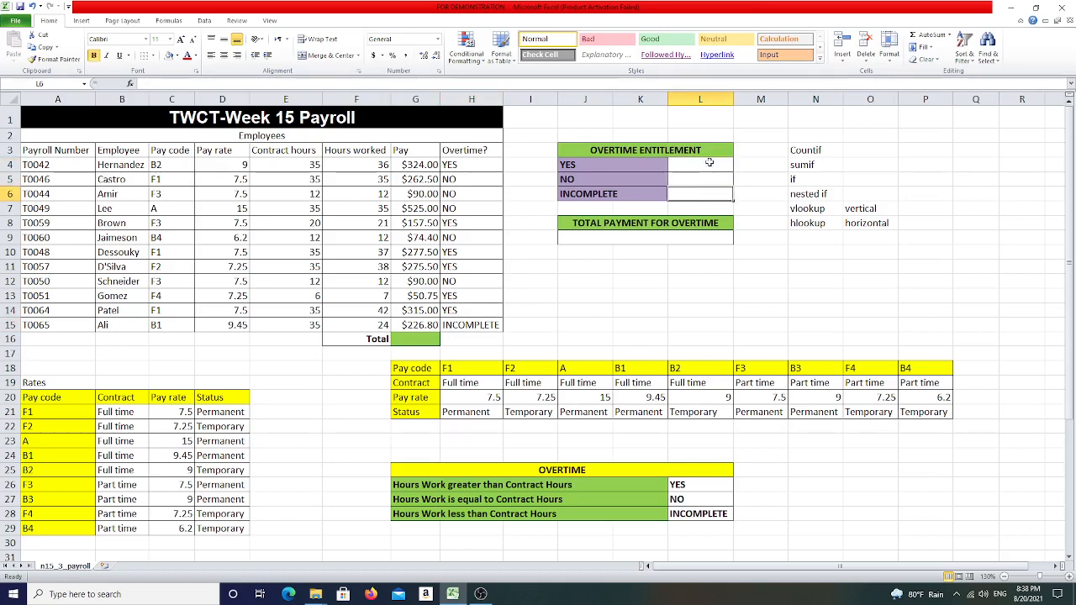
click(711, 166)
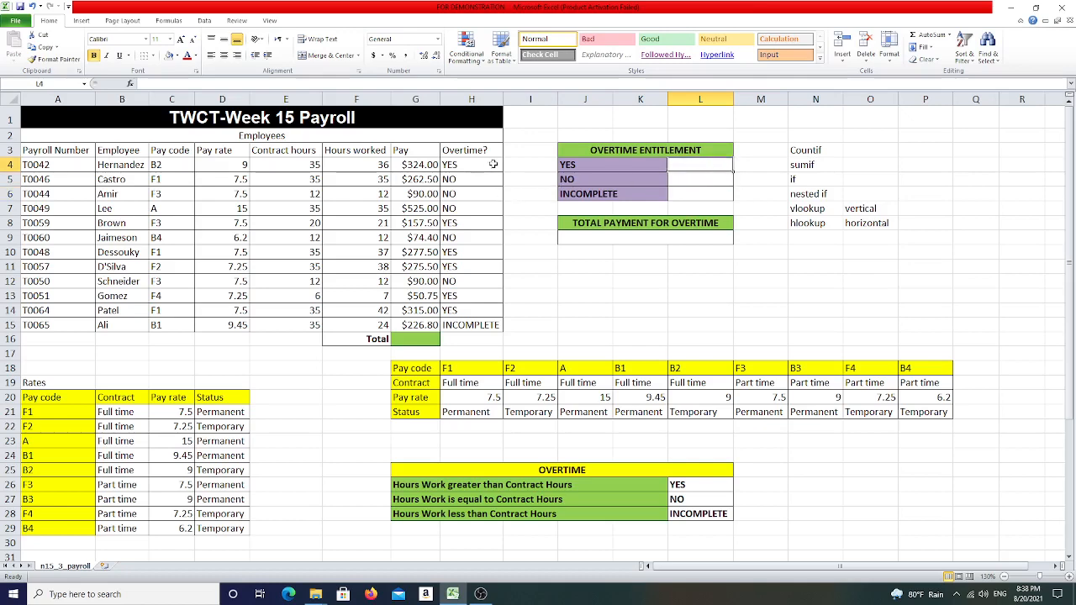
click(820, 154)
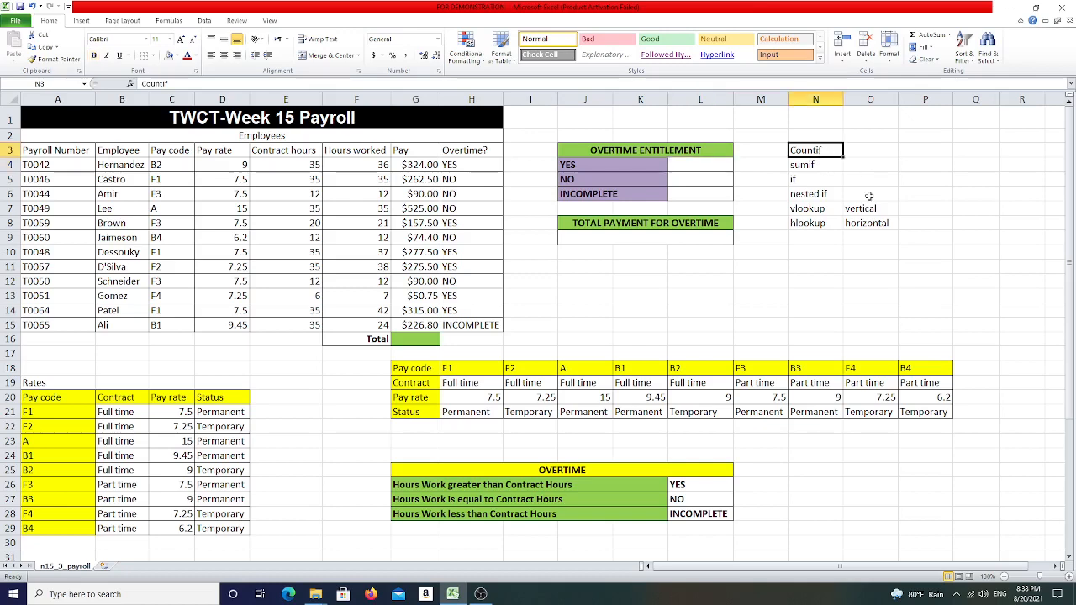
- Count the YES entries in the overtime entitlement table with COUNTIF over H4:H15, using J4 as the criterion
click(704, 164)
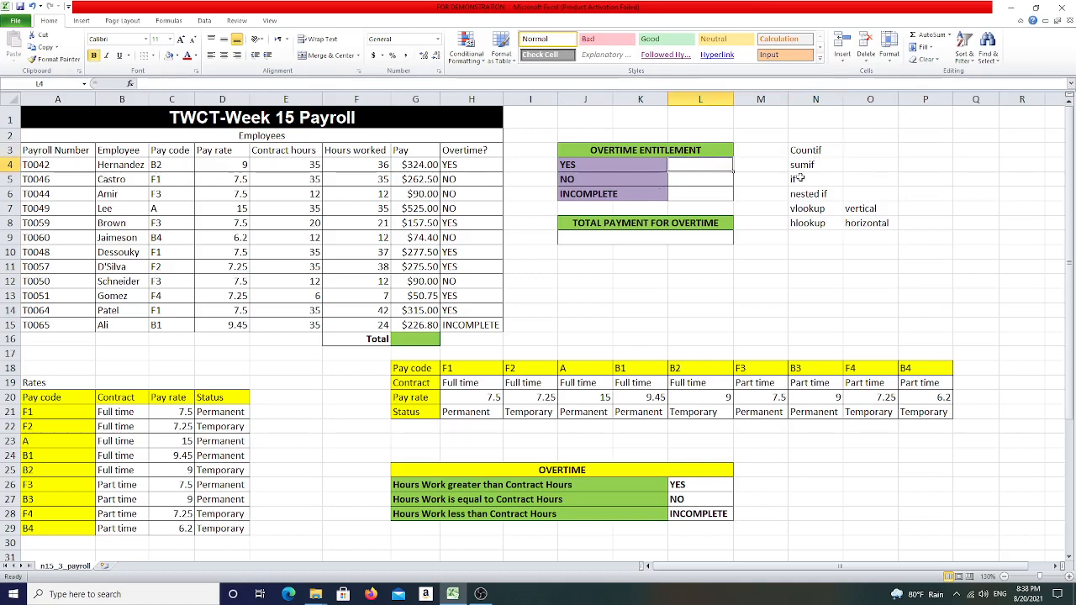
text(=co)
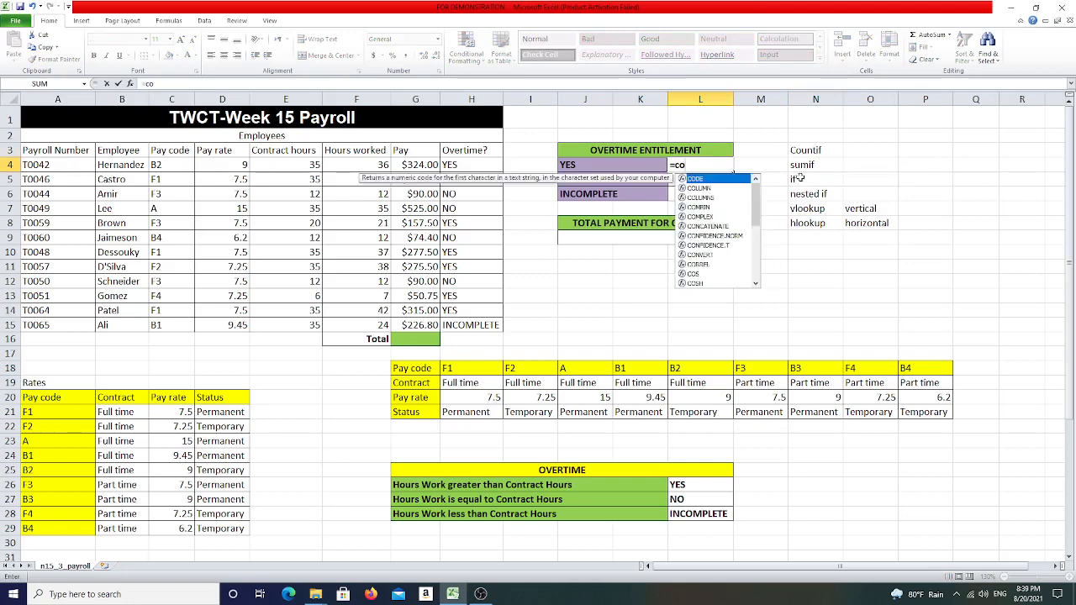
text(untif)
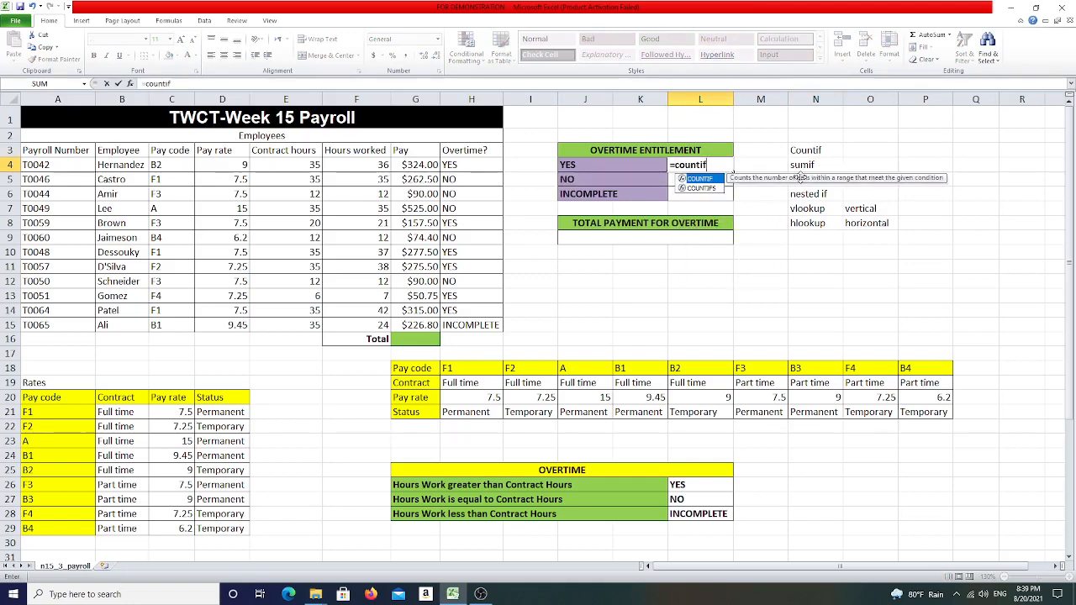
text(()
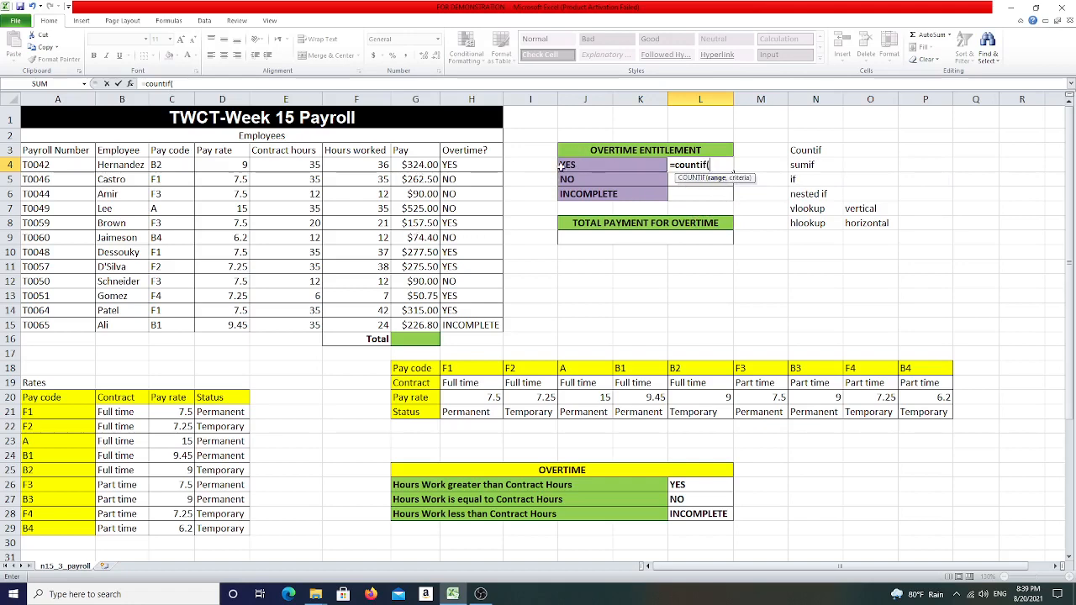
drag(458, 165, 460, 328)
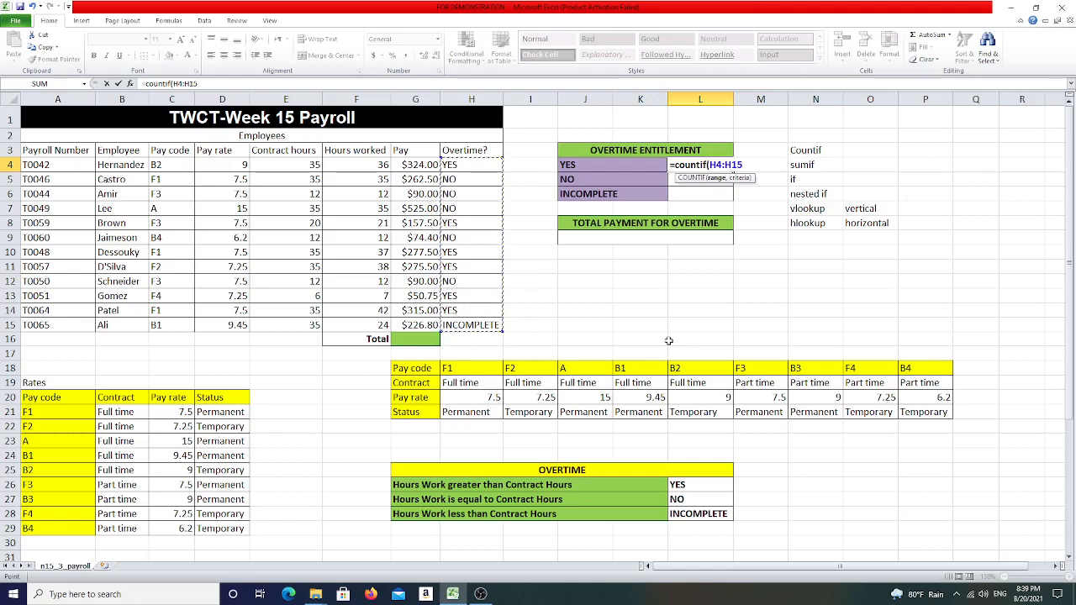
text(,)
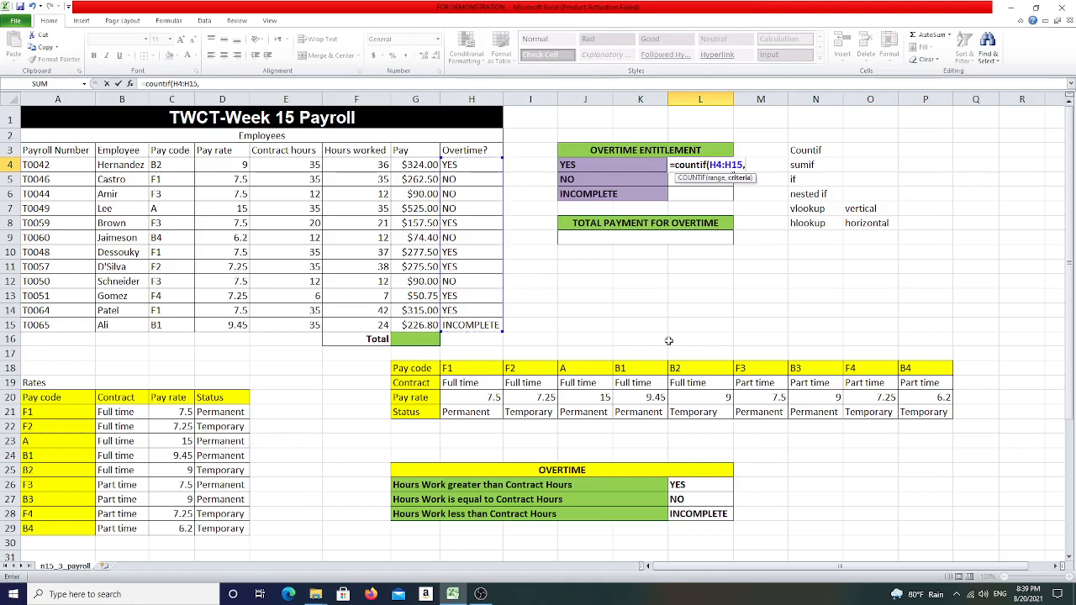
click(578, 166)
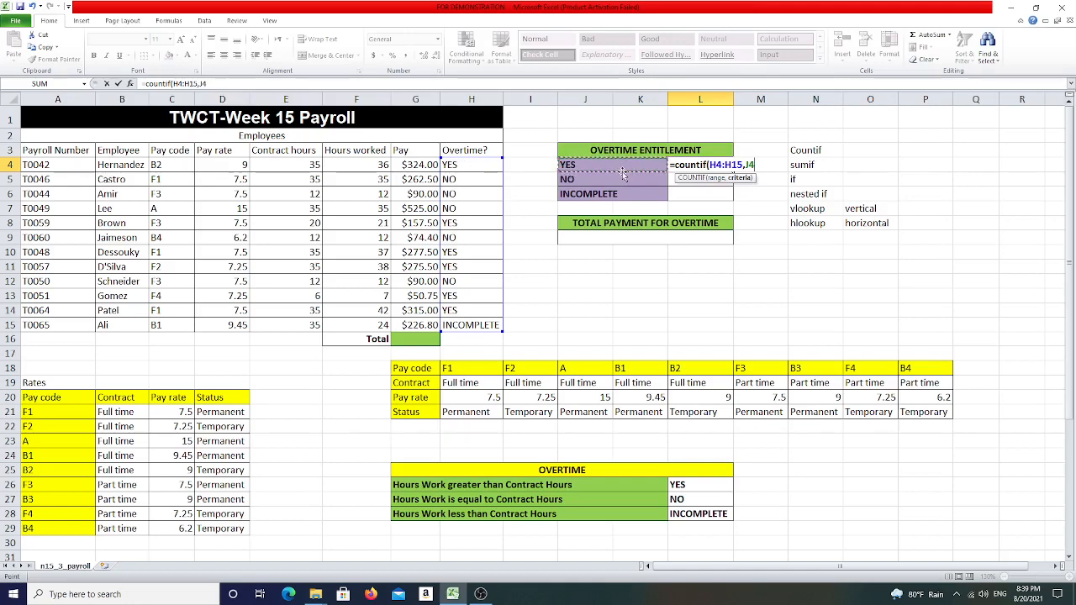
text())
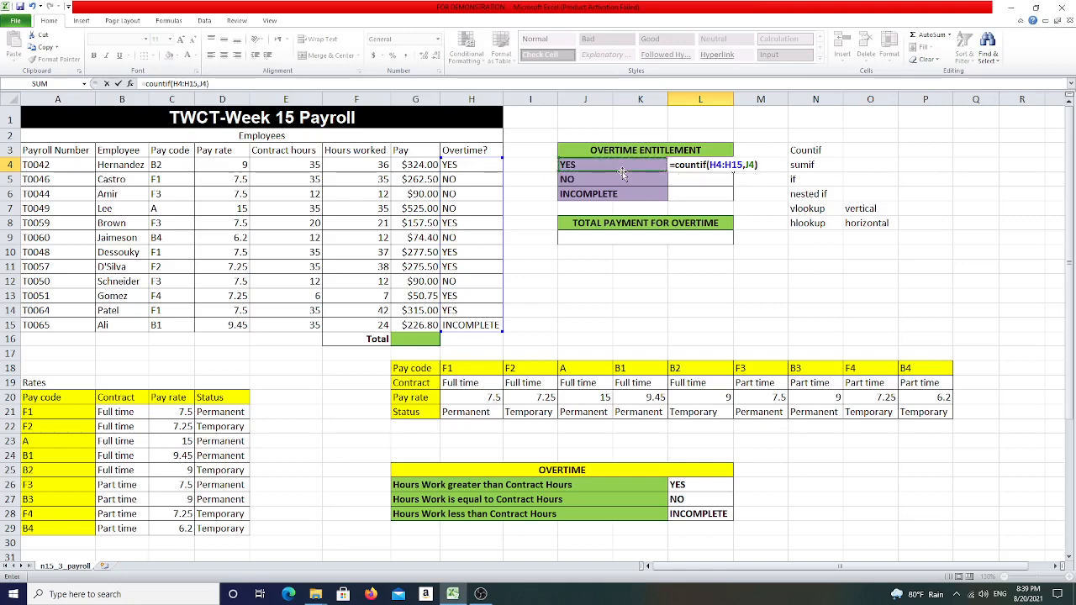
key(Return)
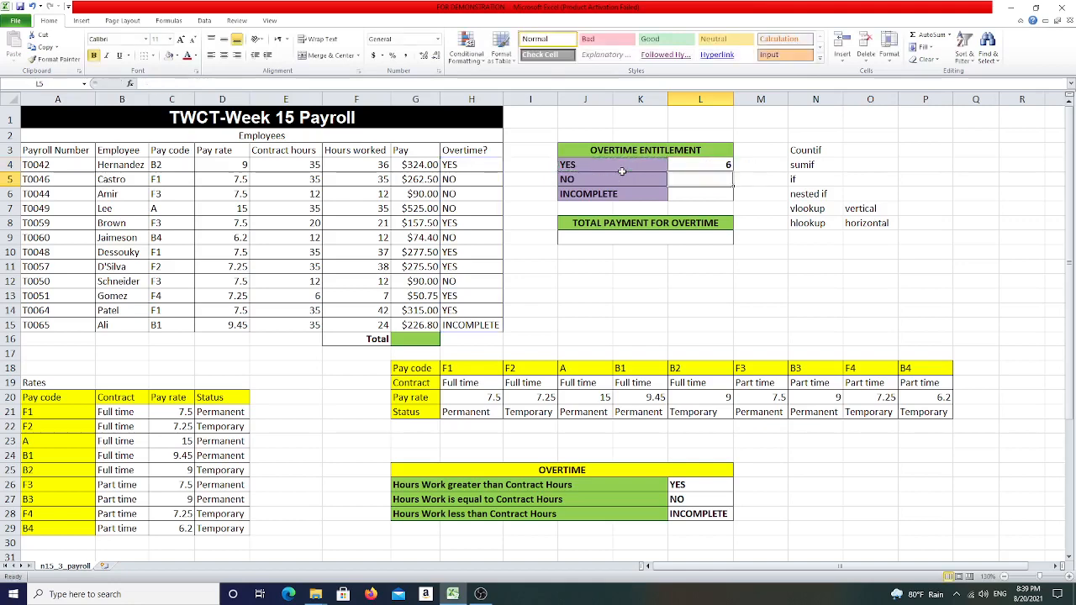
- Inspect the IF formulas in several cells of the Overtime? column
click(454, 164)
click(452, 222)
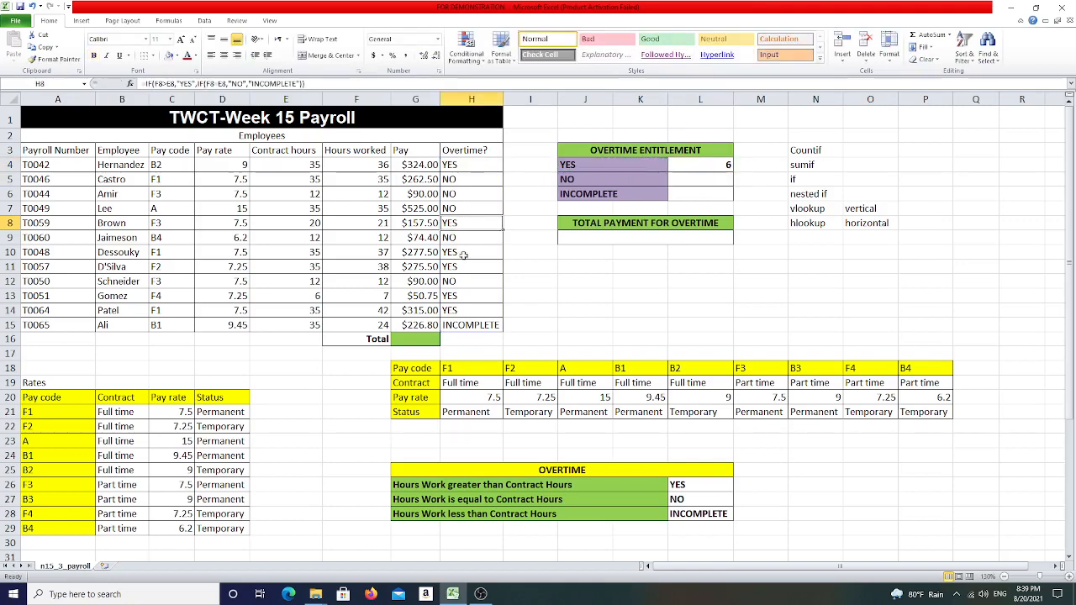
click(463, 255)
click(459, 268)
click(462, 297)
click(461, 310)
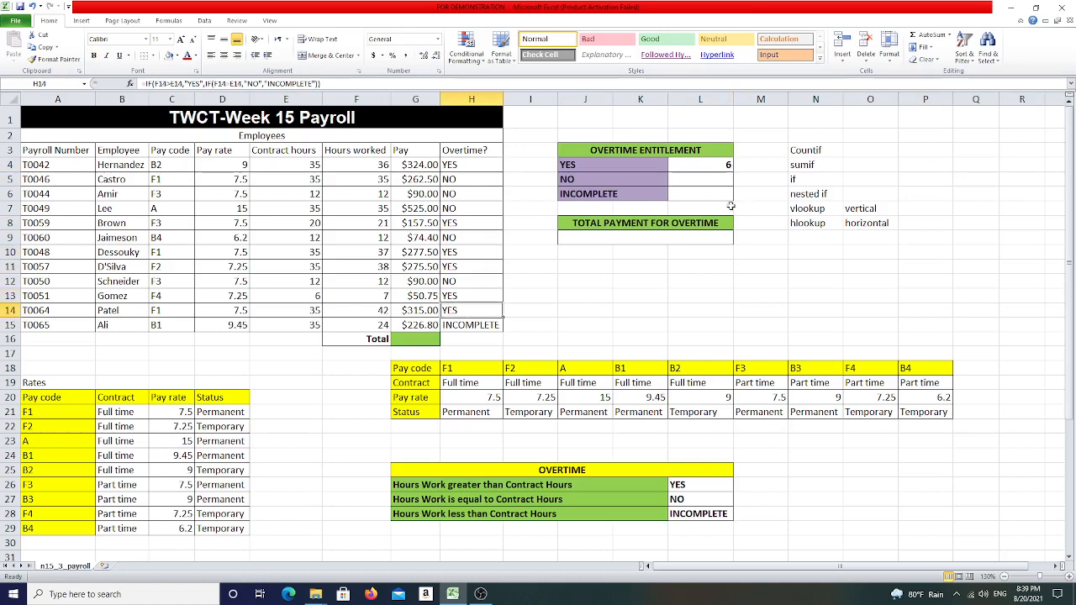
- Count the NO entries with COUNTIF over H4:H15 using the criterion "NO"
click(714, 177)
text(=couni)
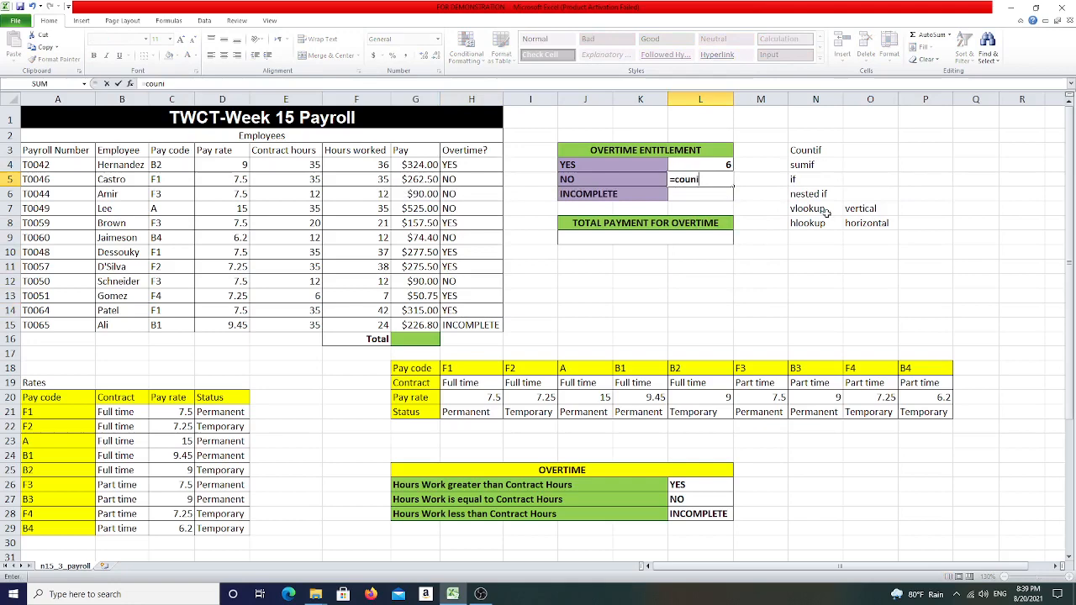
key(BackSpace)
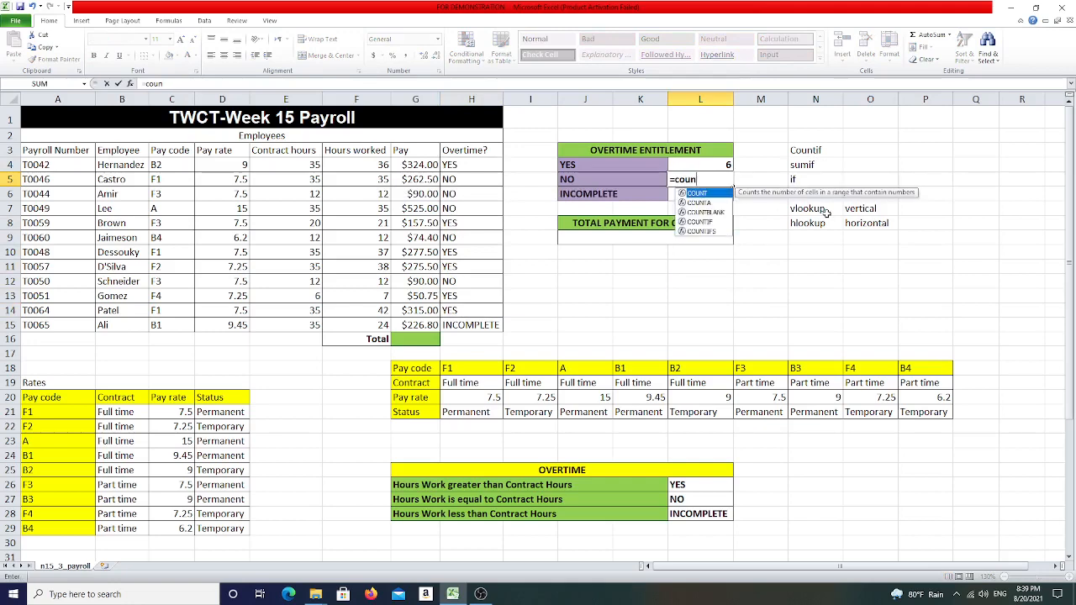
text(tif()
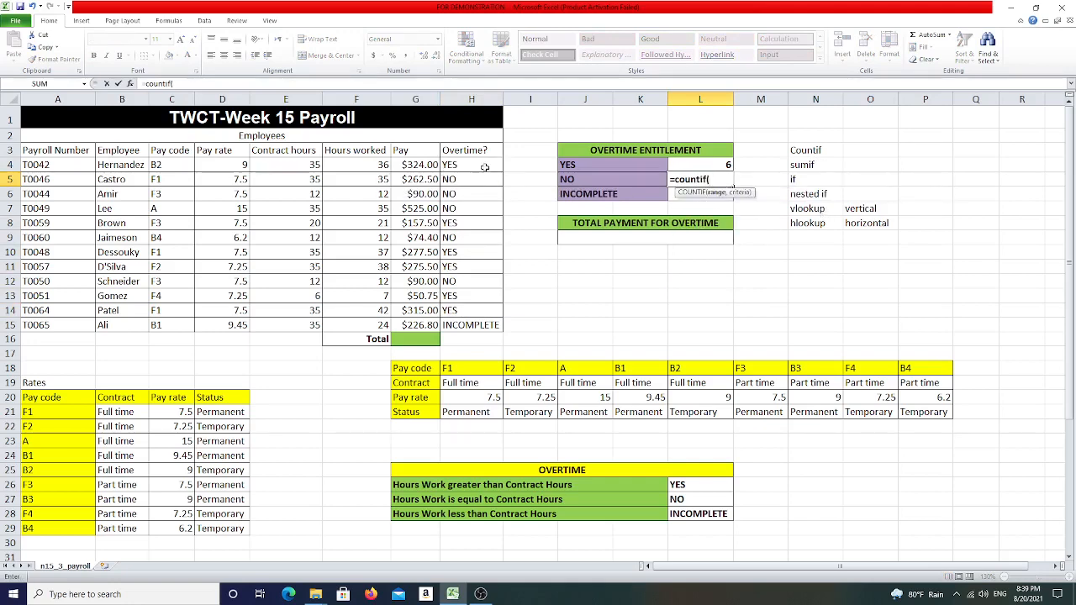
drag(471, 164, 464, 324)
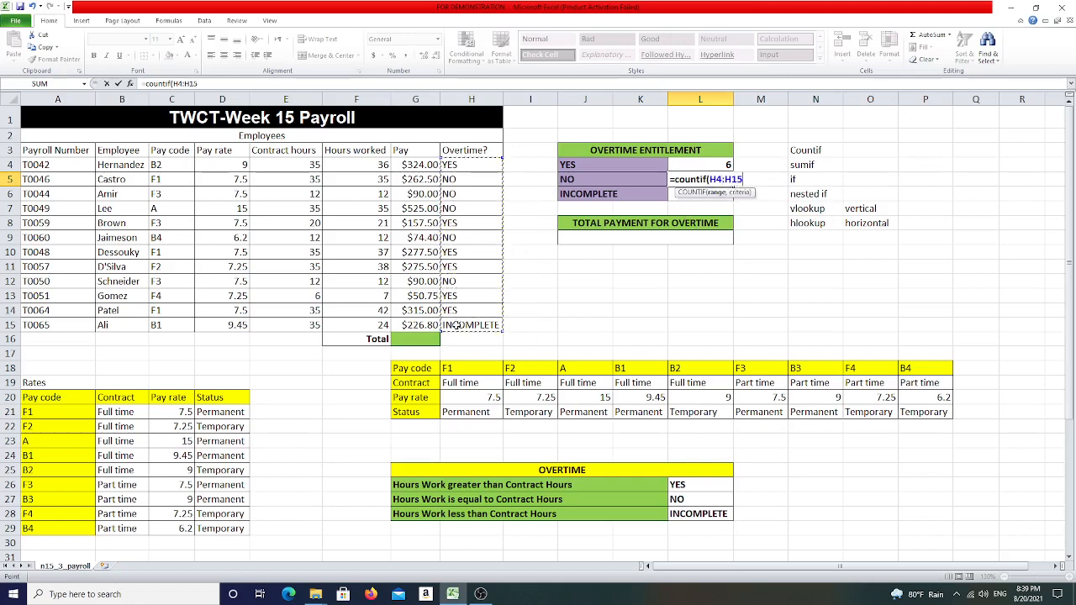
text(,"NO)
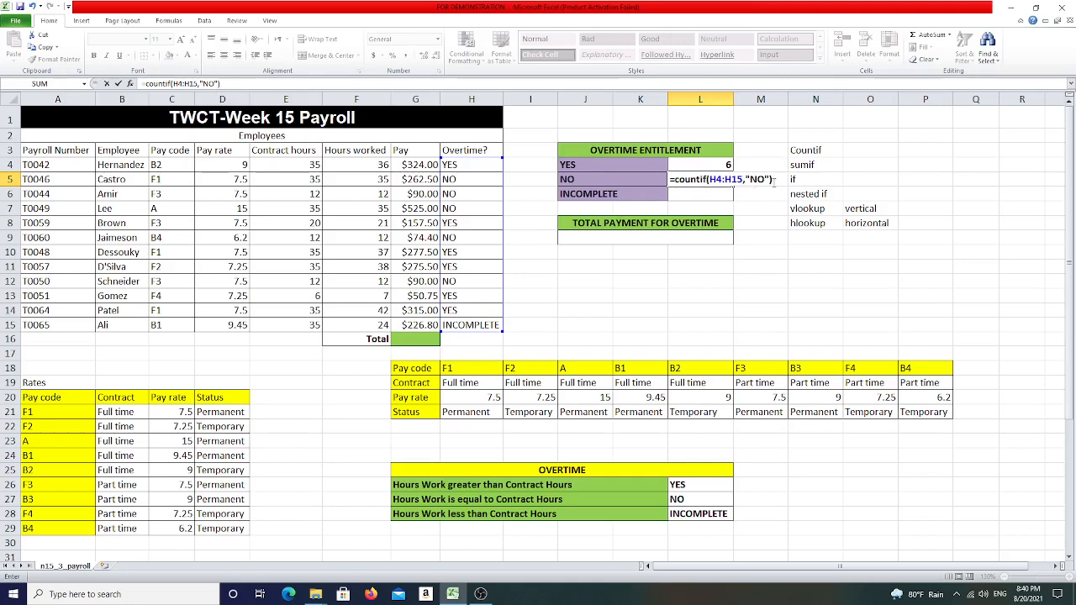
key(Return)
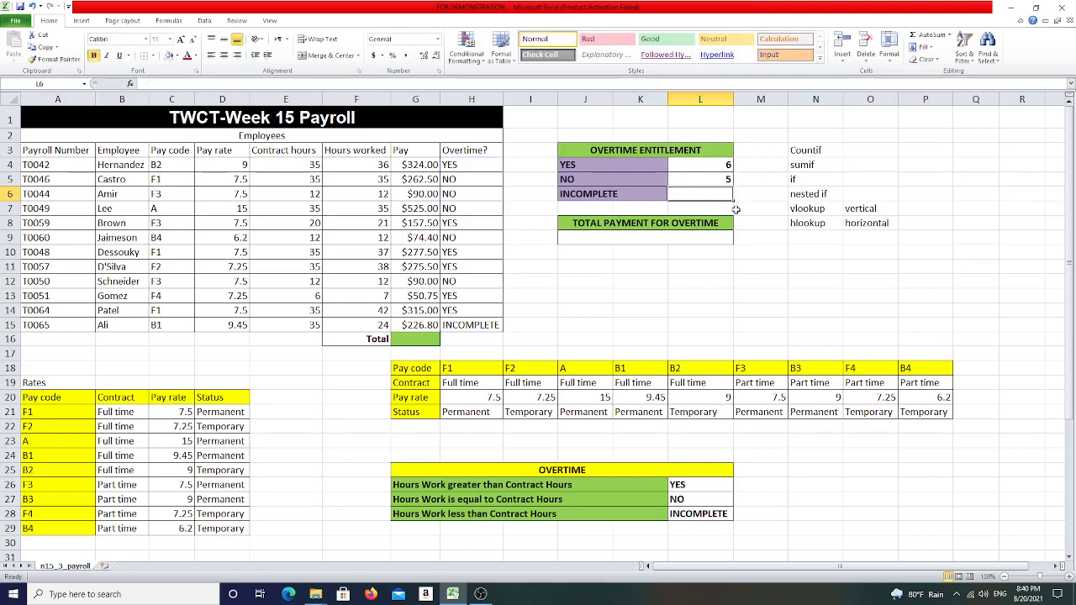
- Count the INCOMPLETE entries with COUNTIF over H4:H15, using J6 as the criterion
text(=)
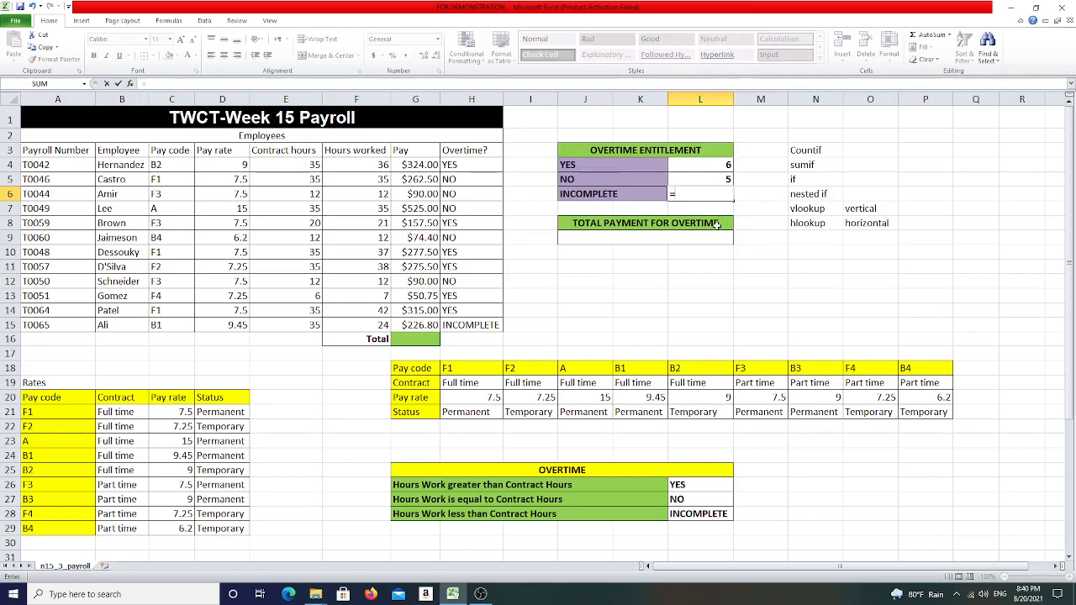
text(count)
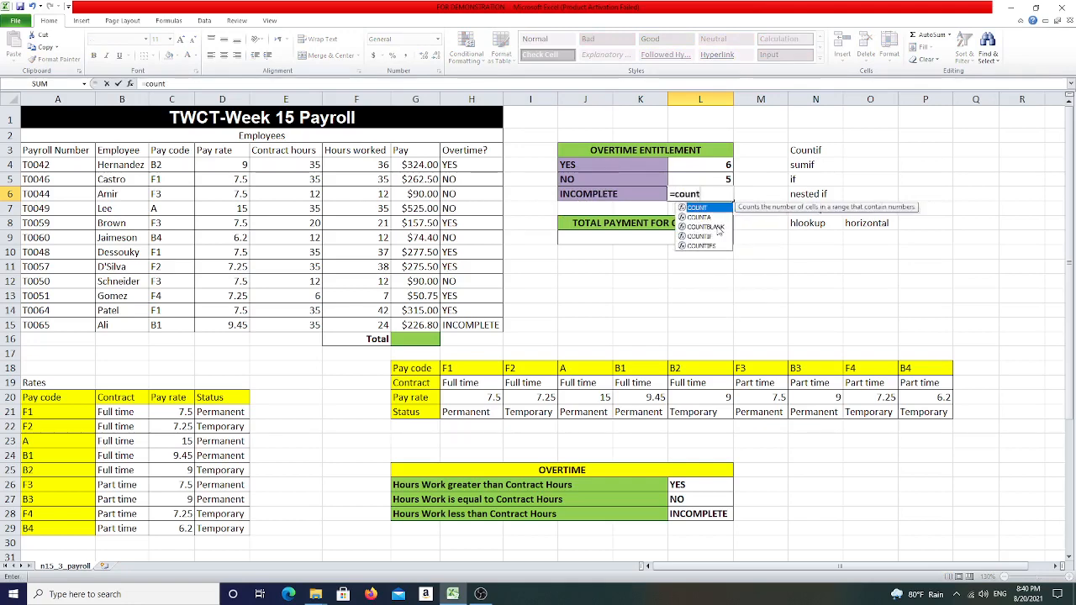
text(if()
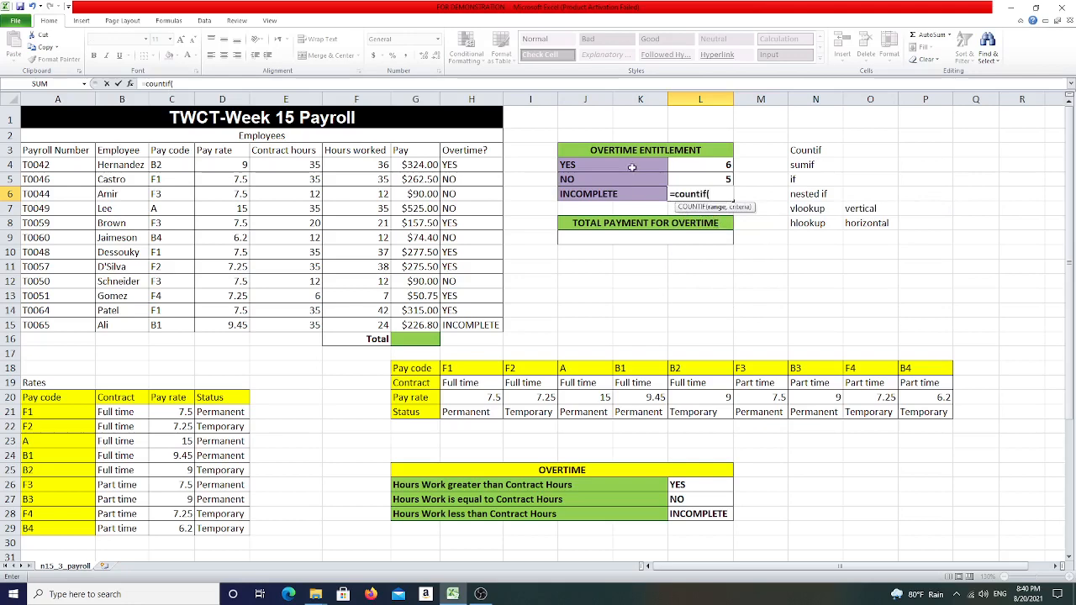
drag(459, 165, 481, 335)
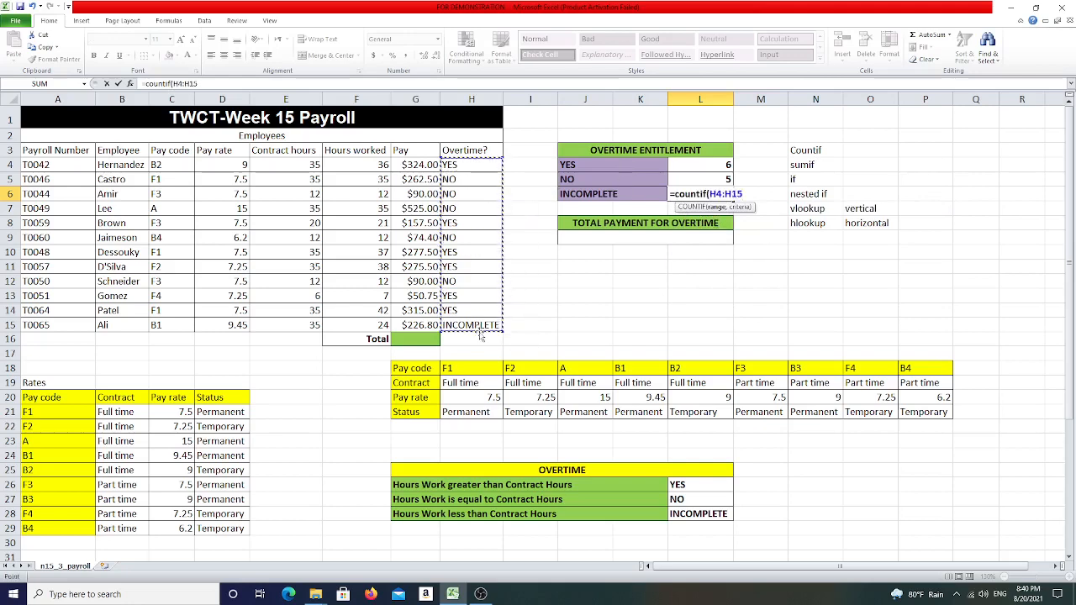
text(,)
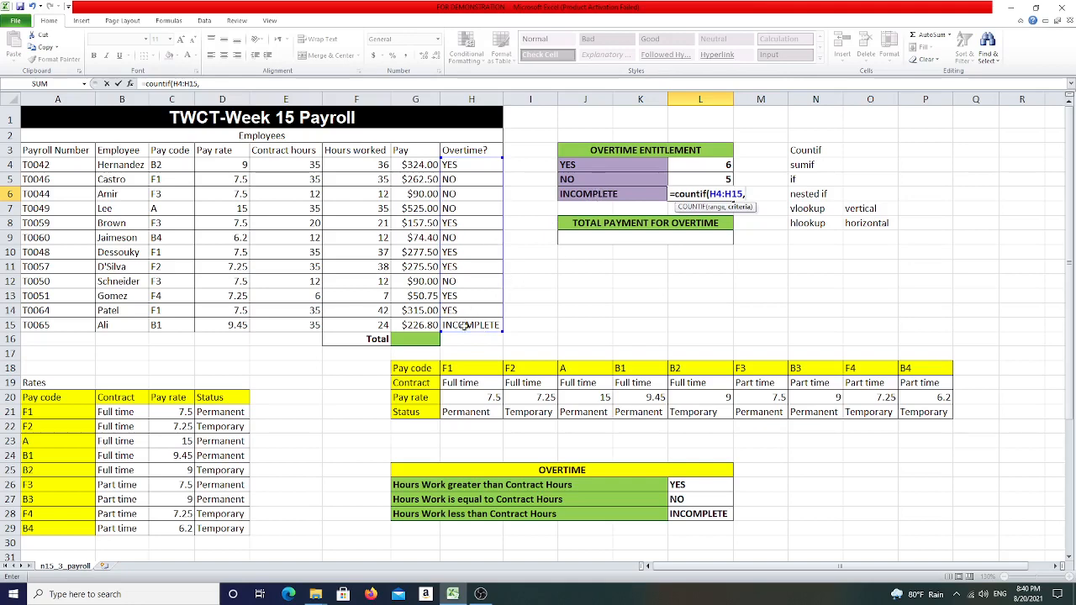
click(596, 194)
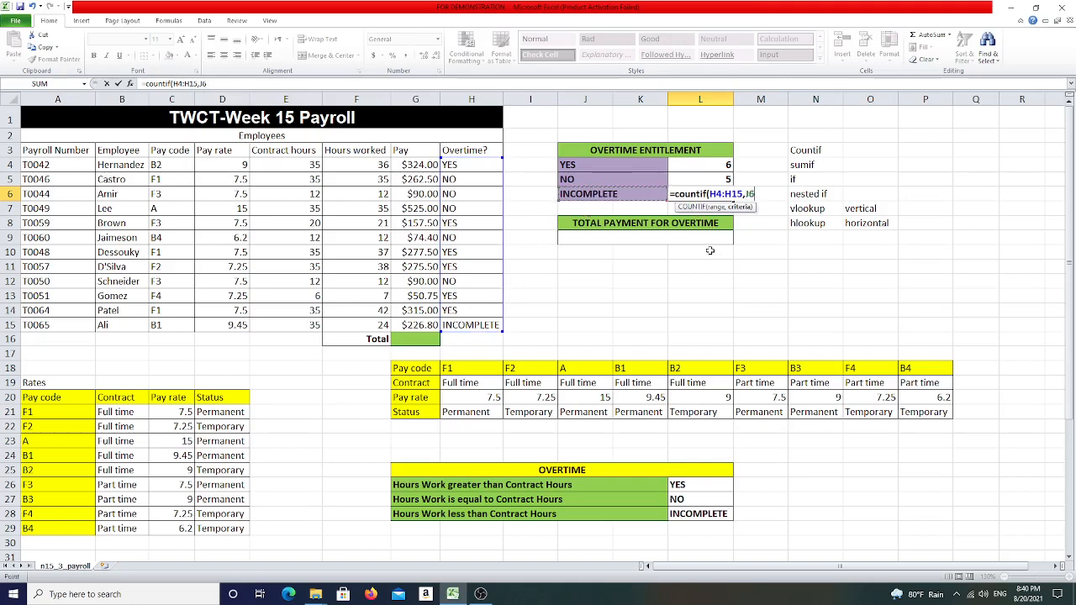
text())
key(Return)
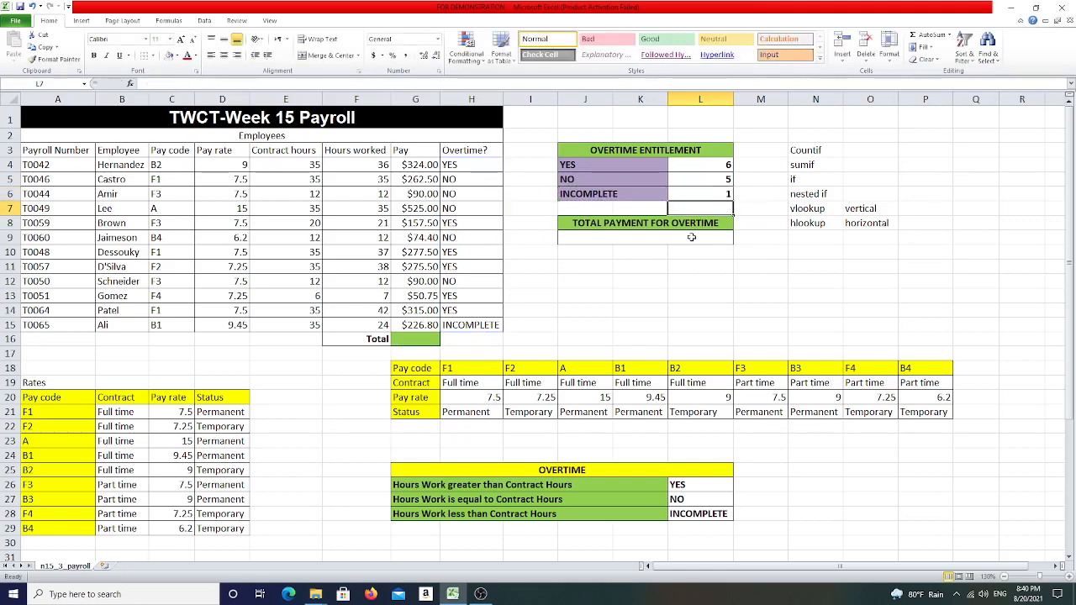
click(621, 239)
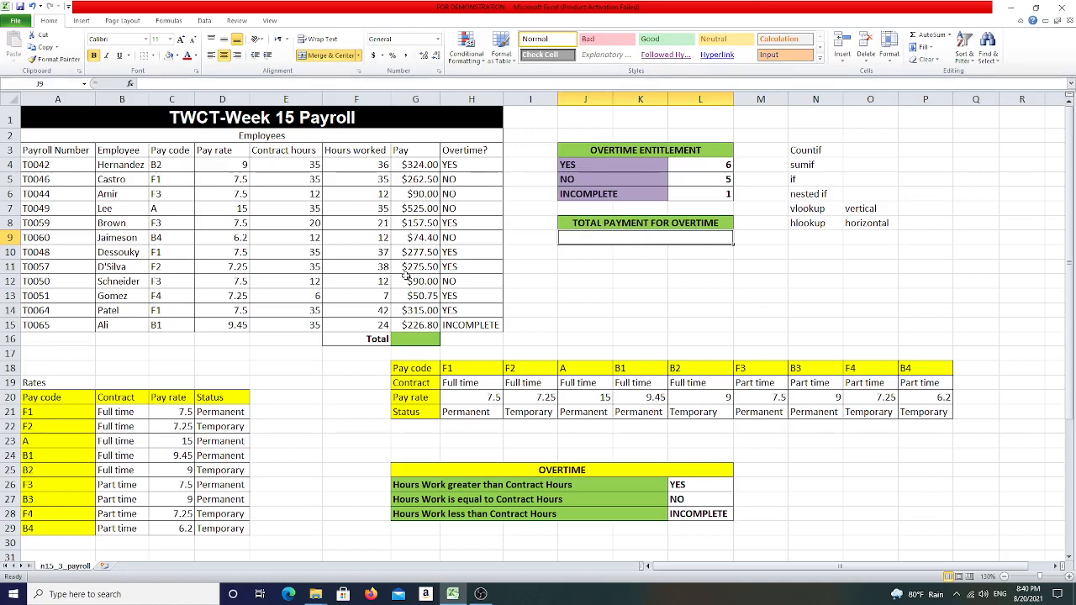
drag(424, 164, 420, 326)
click(485, 219)
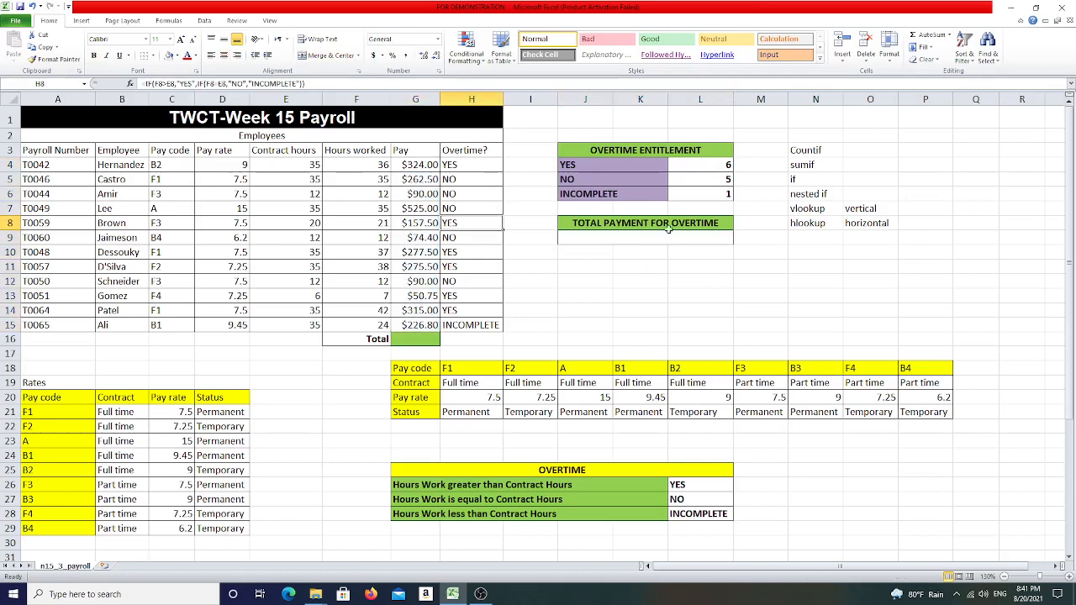
click(454, 163)
drag(461, 197, 472, 314)
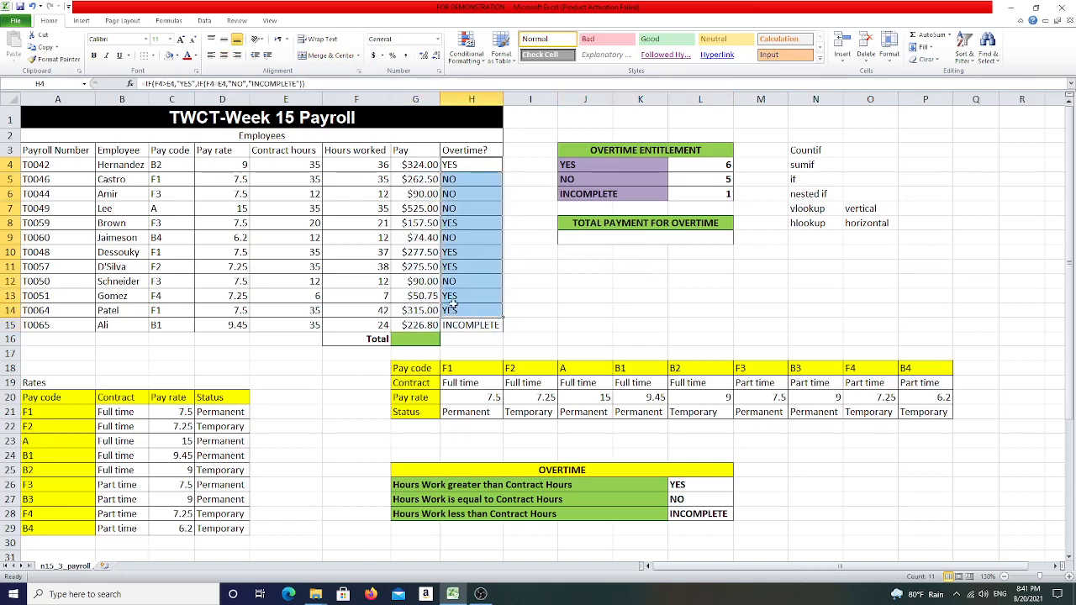
click(626, 239)
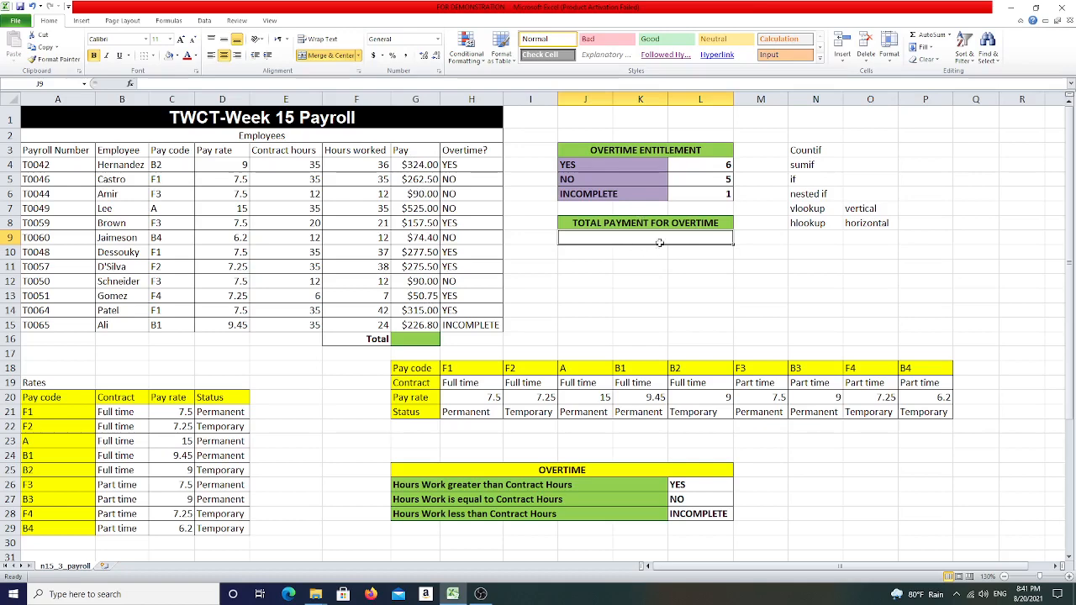
click(810, 165)
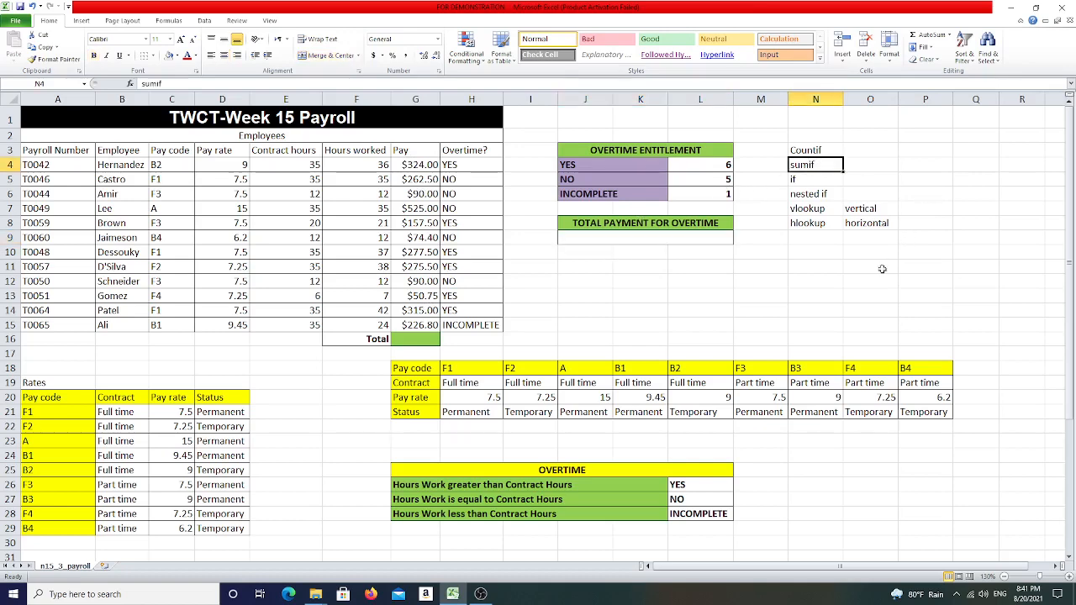
- Total the overtime payments in J9 with SUMIF over H4:H15 for "YES", summing G4:G15
click(598, 236)
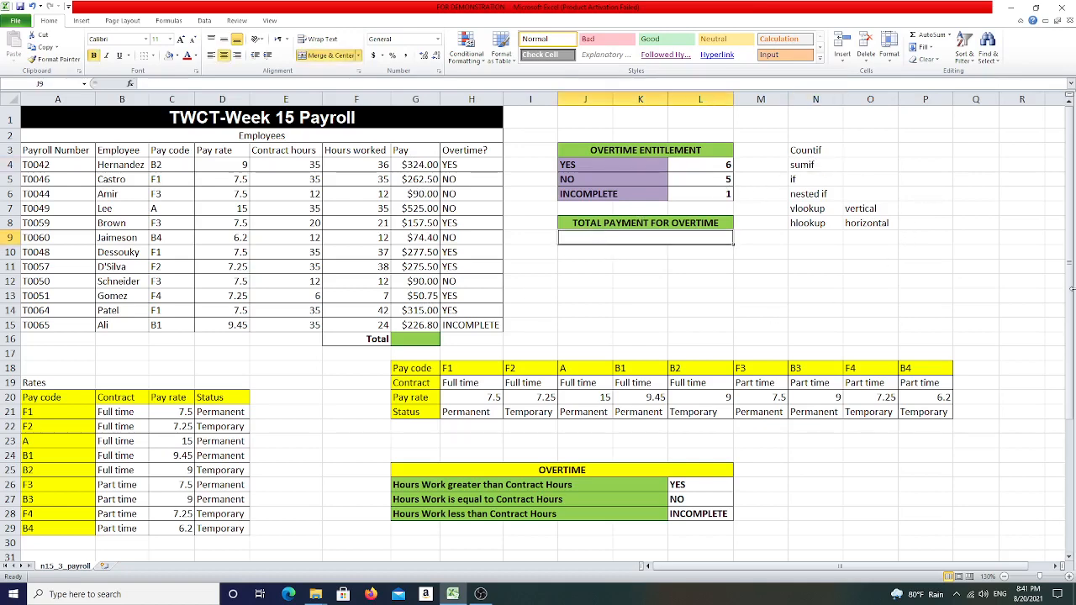
text(=su)
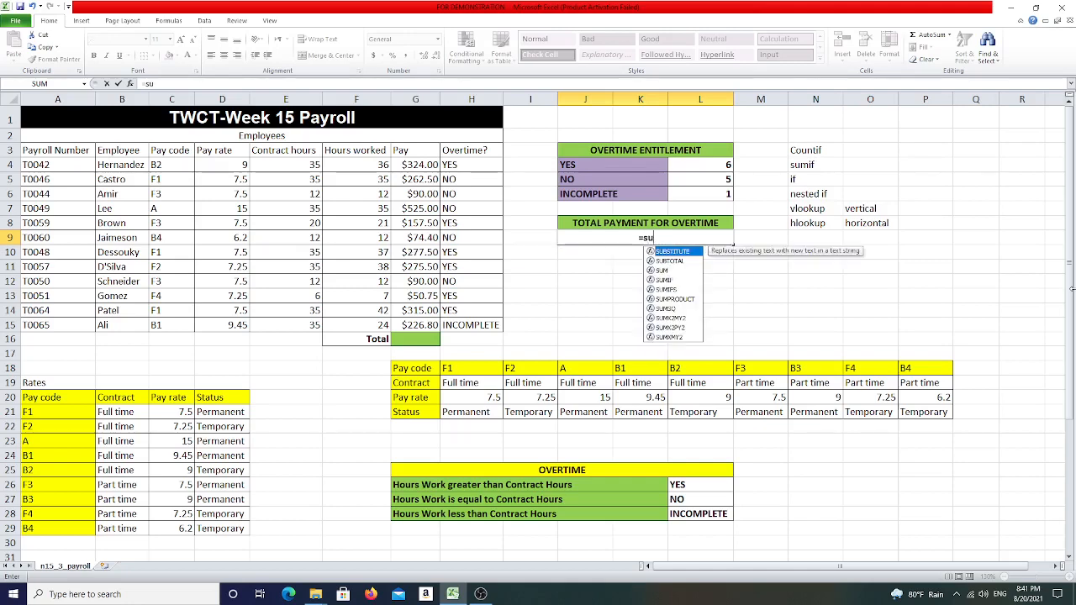
text(mif()
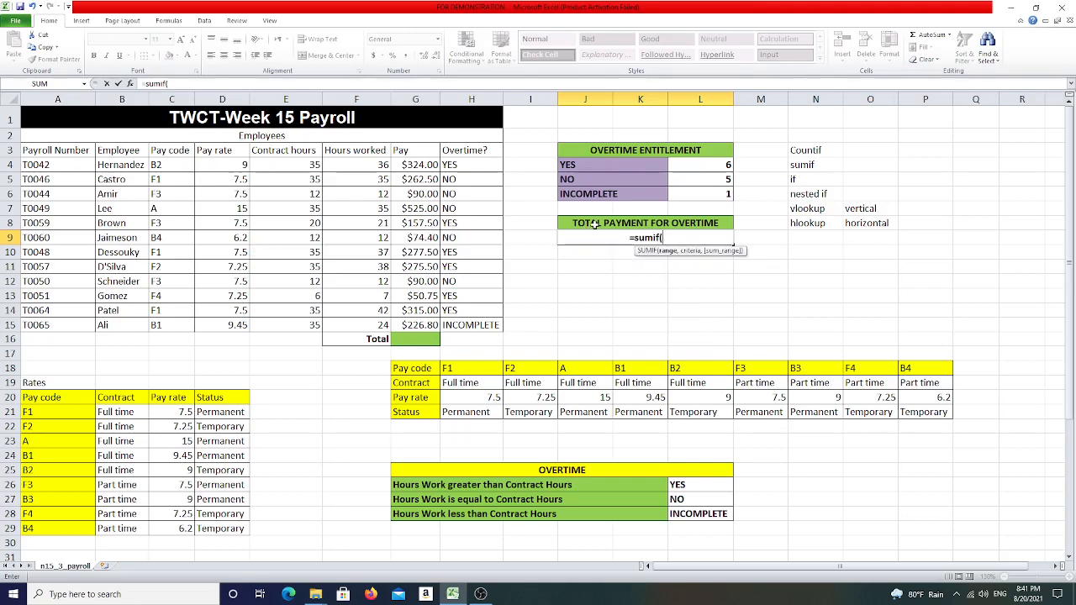
drag(460, 160, 485, 326)
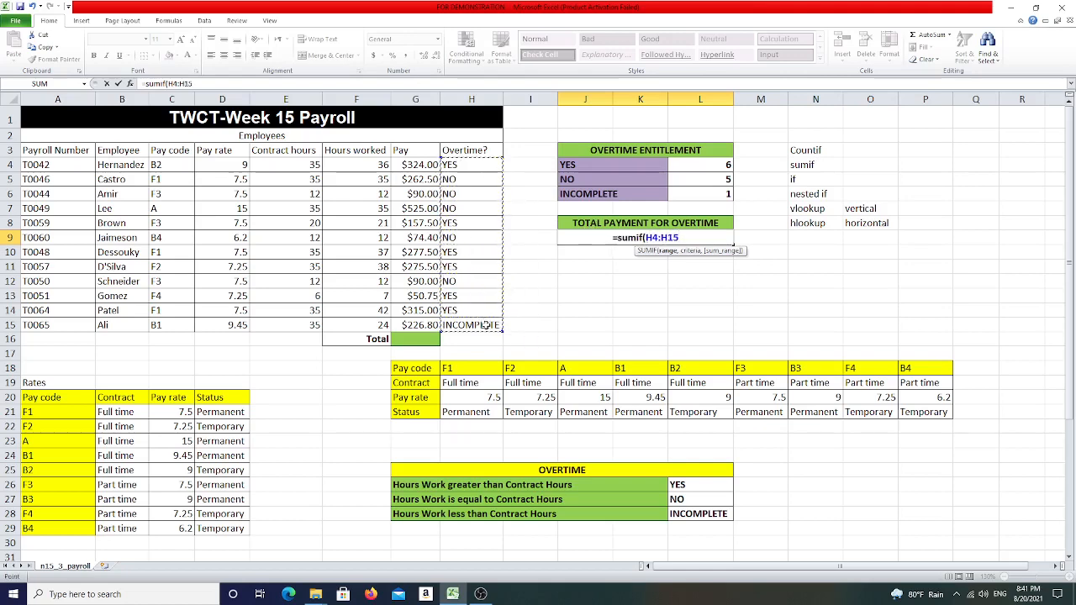
text(,)
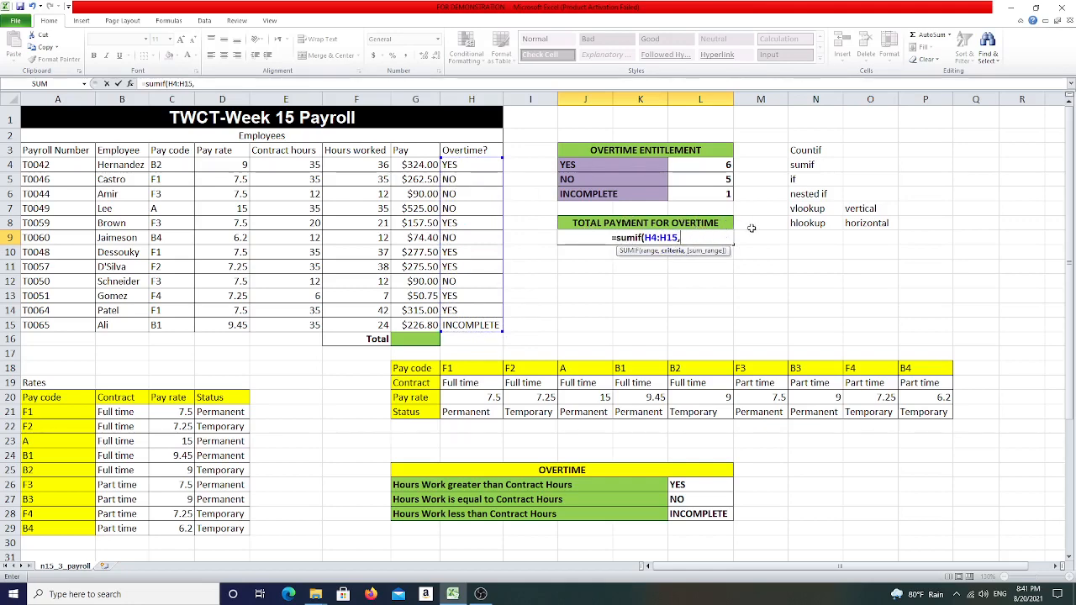
text("YES)
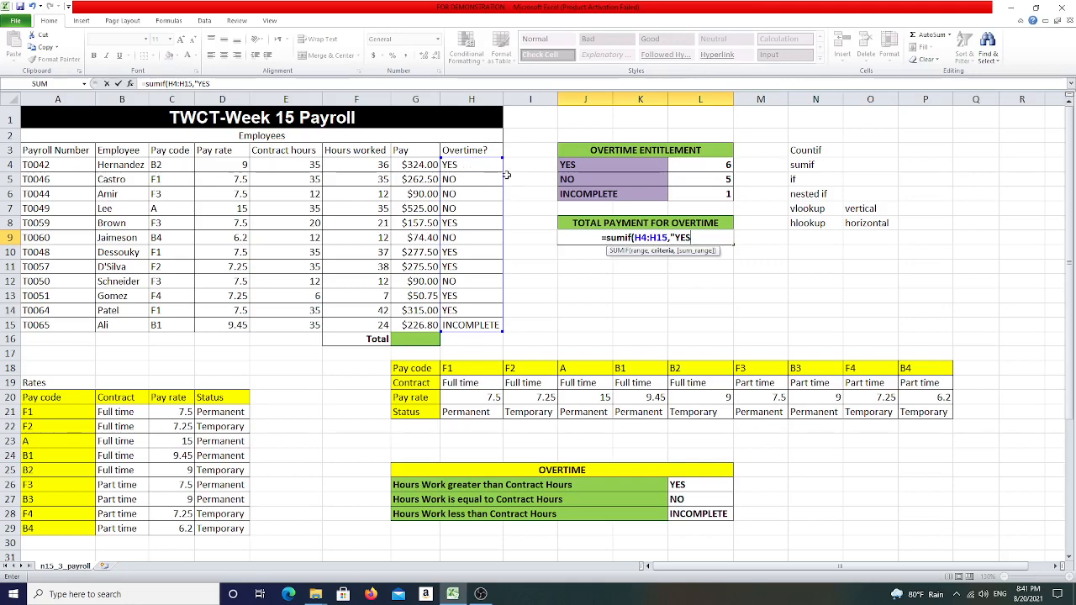
text(")
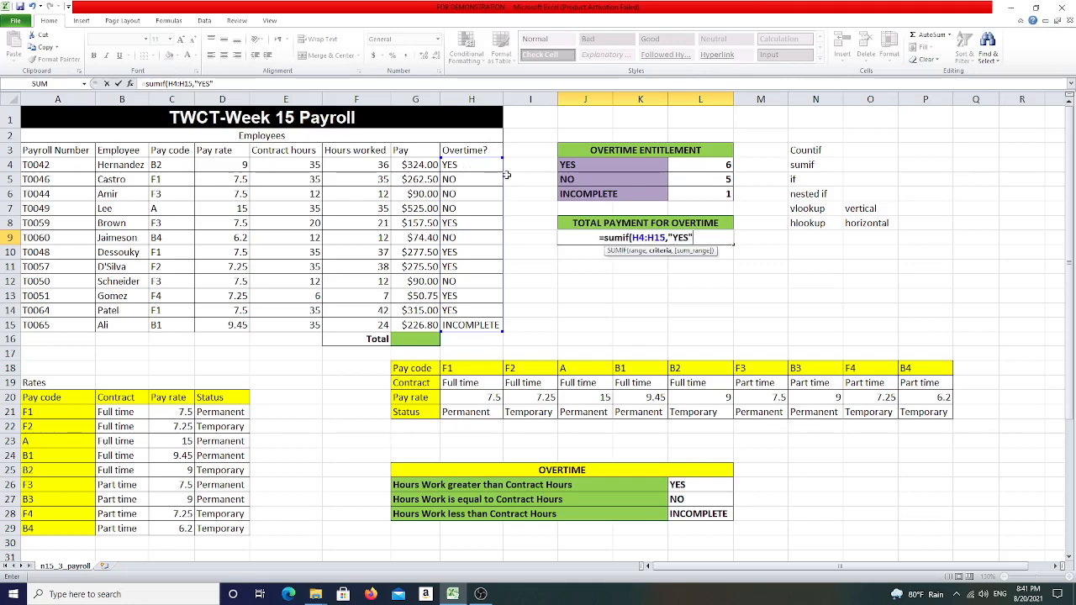
text(,)
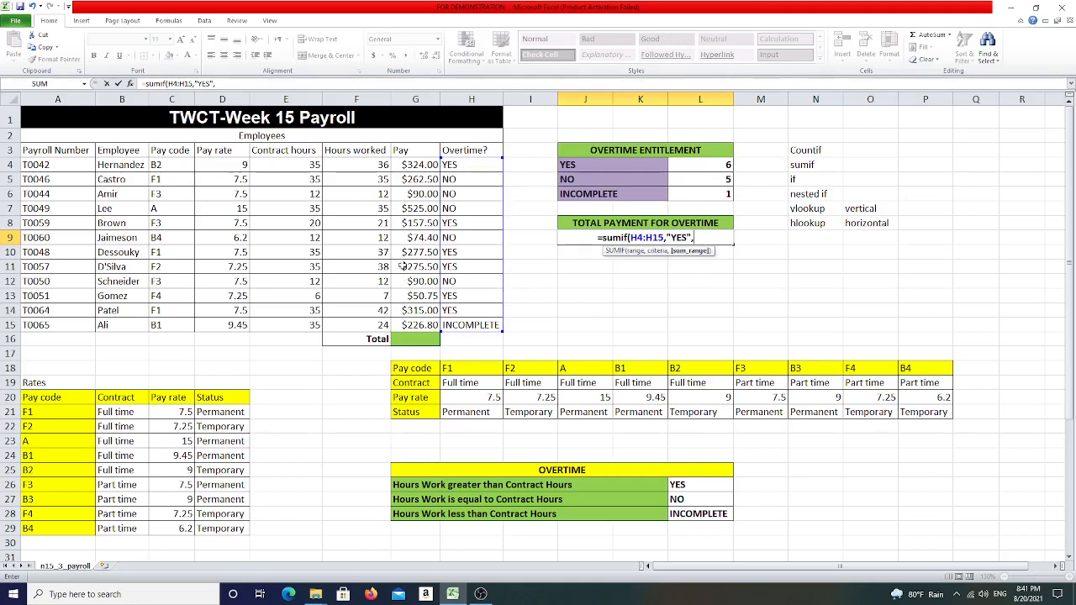
drag(415, 163, 422, 325)
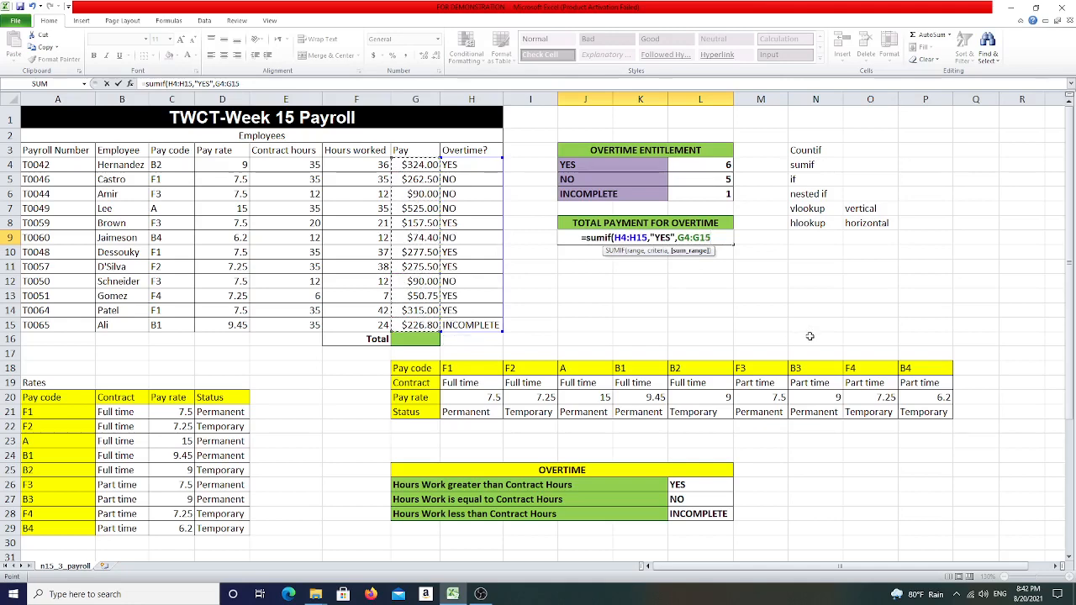
text())
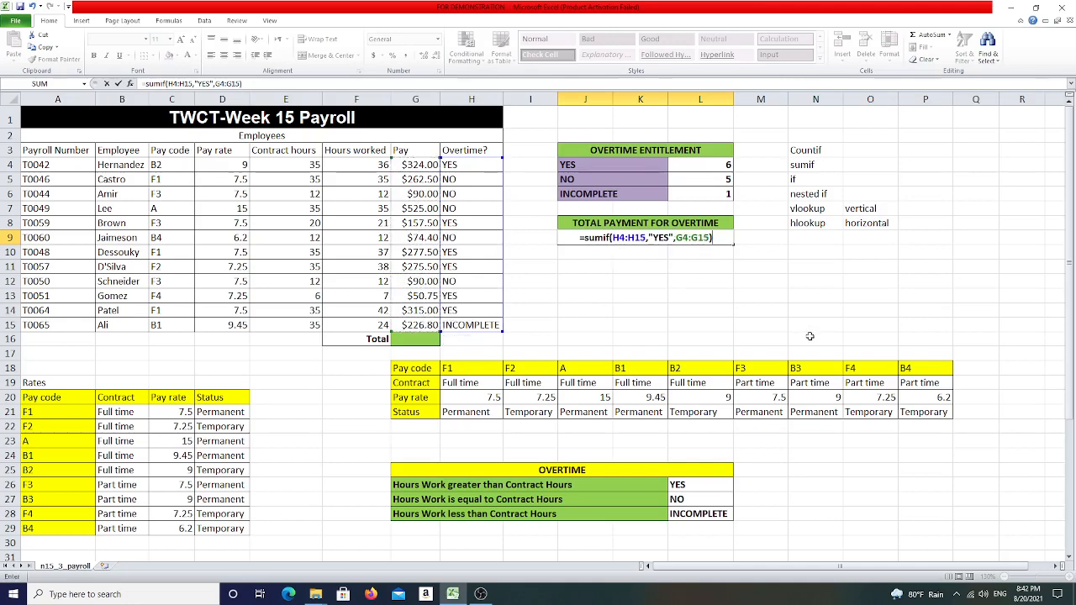
key(Return)
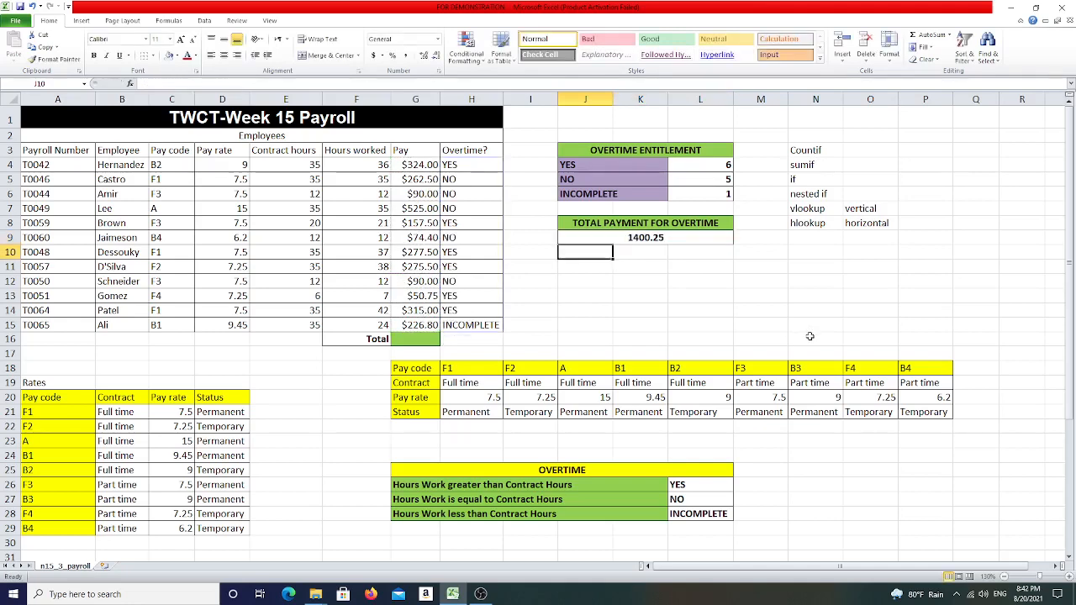
- Format the total overtime payment cell J9 as Currency with the $ symbol and 2 decimal places
click(632, 238)
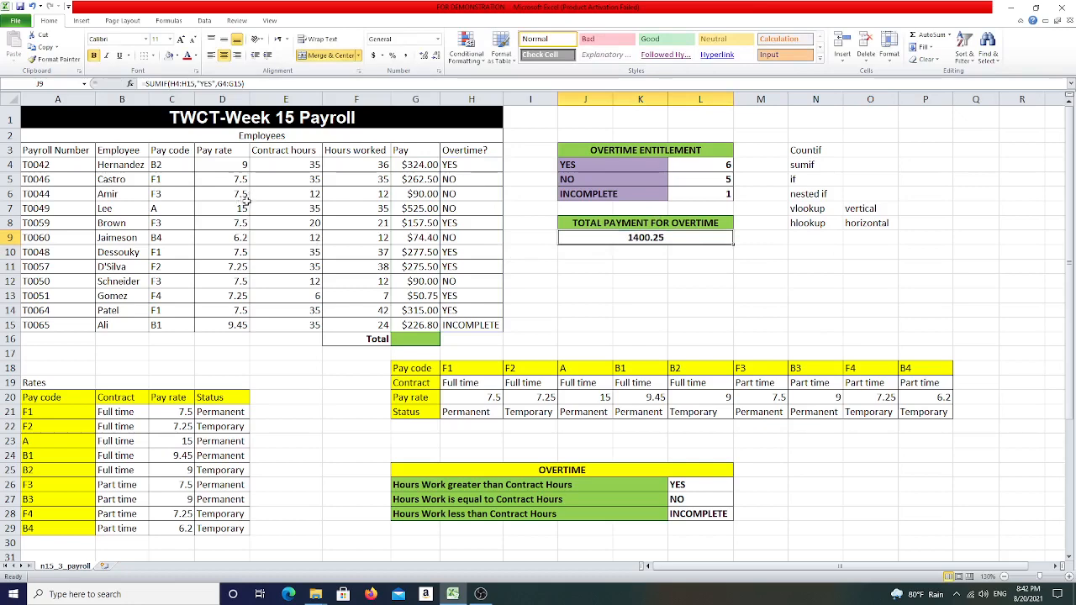
right_click(655, 239)
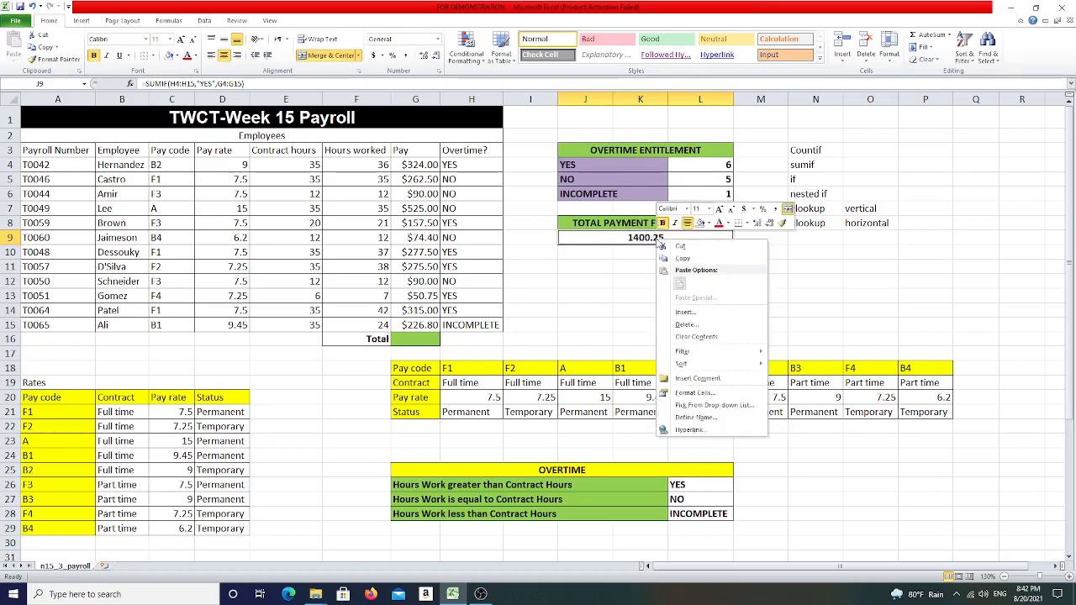
click(713, 394)
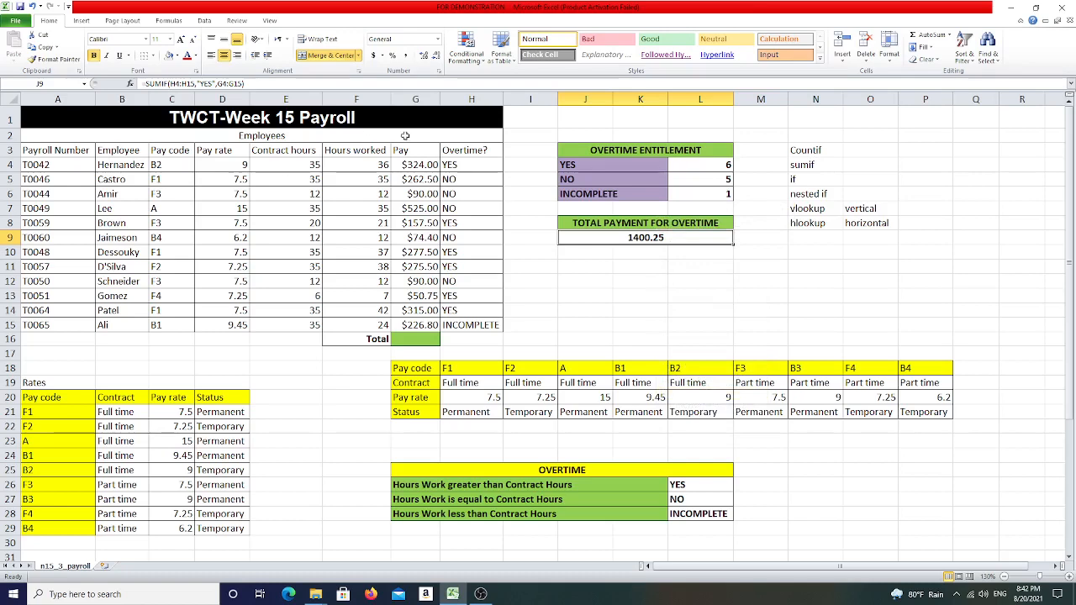
drag(672, 265, 449, 118)
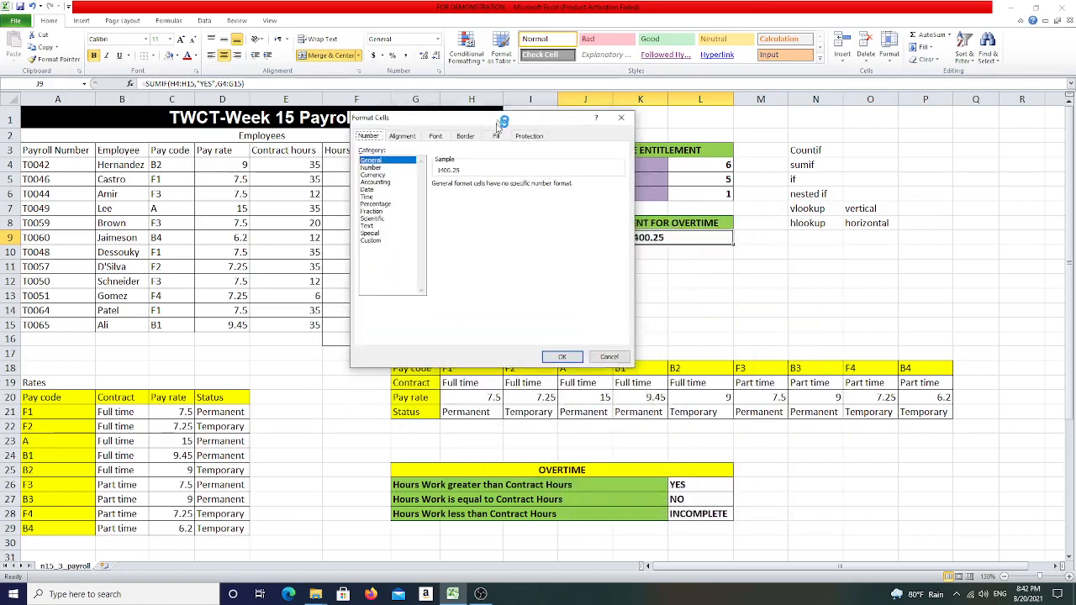
click(373, 169)
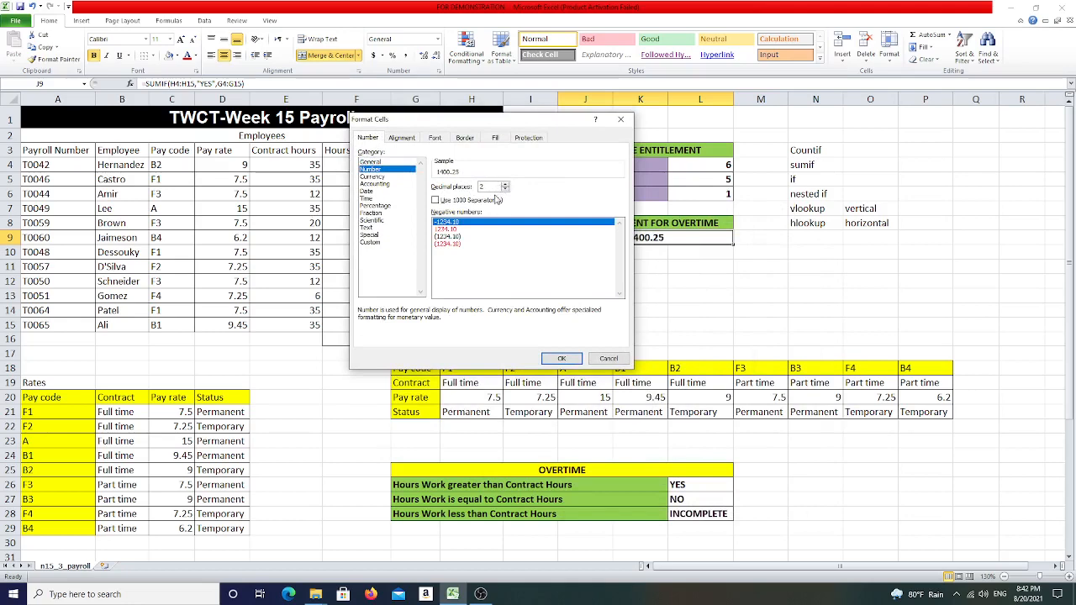
click(372, 177)
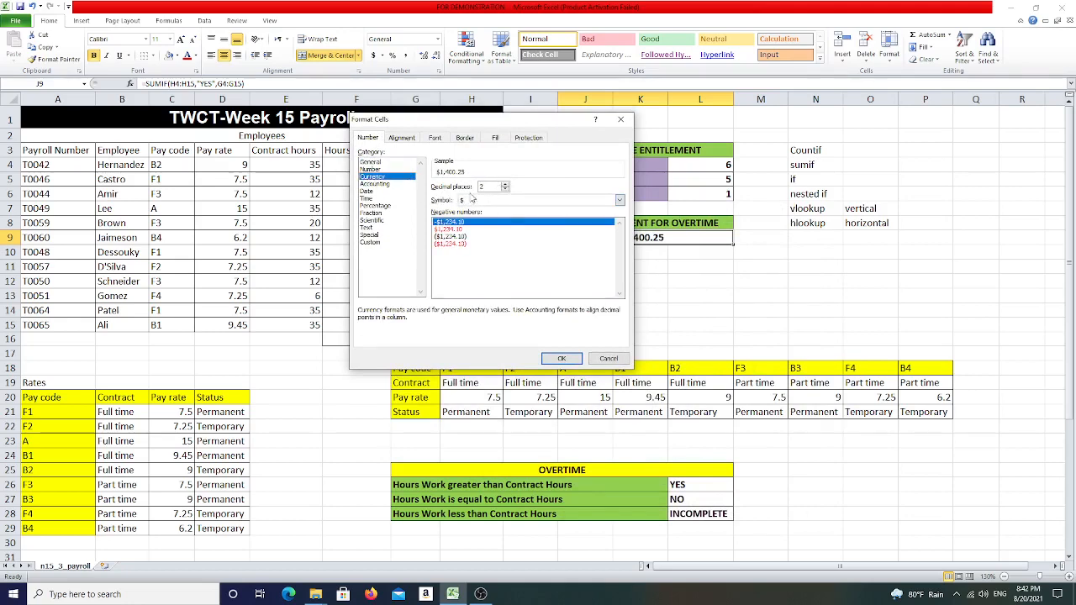
click(619, 200)
click(619, 200)
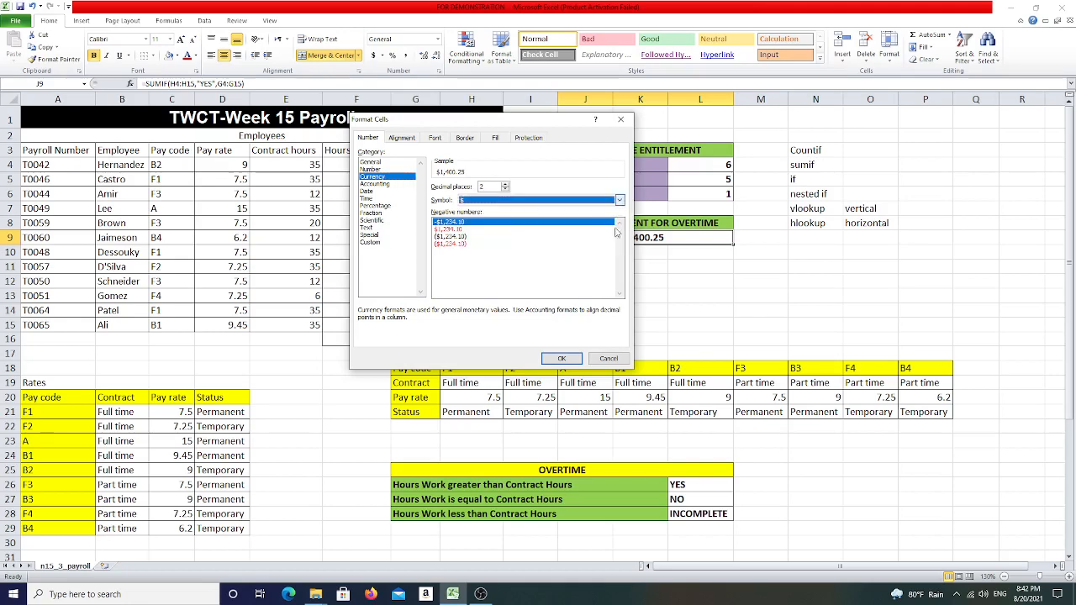
click(561, 358)
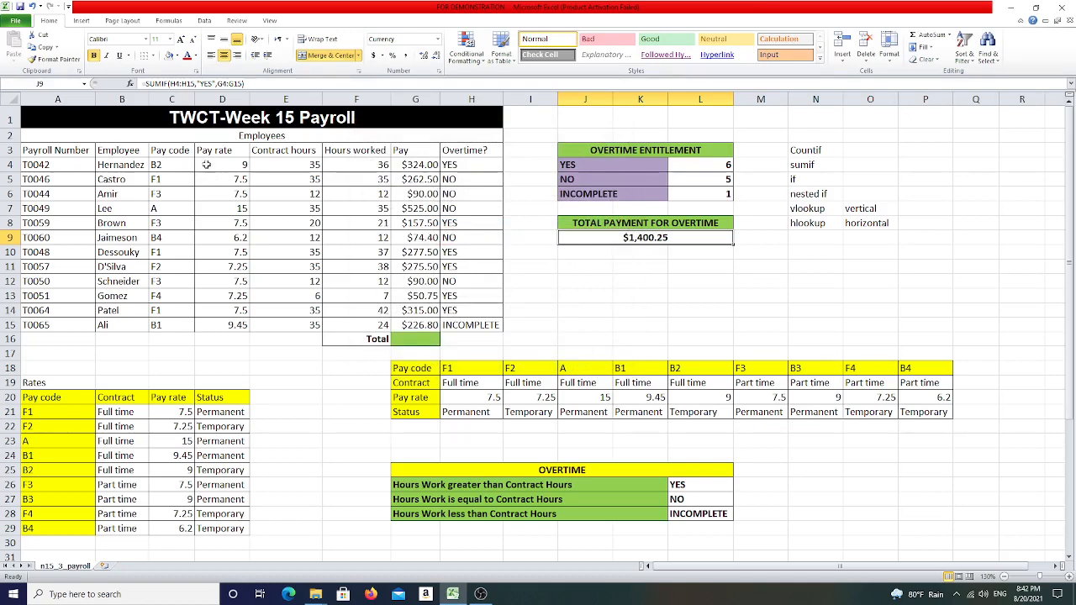
- Format the Pay rate values D4:D15 as Currency
drag(228, 163, 232, 326)
right_click(241, 297)
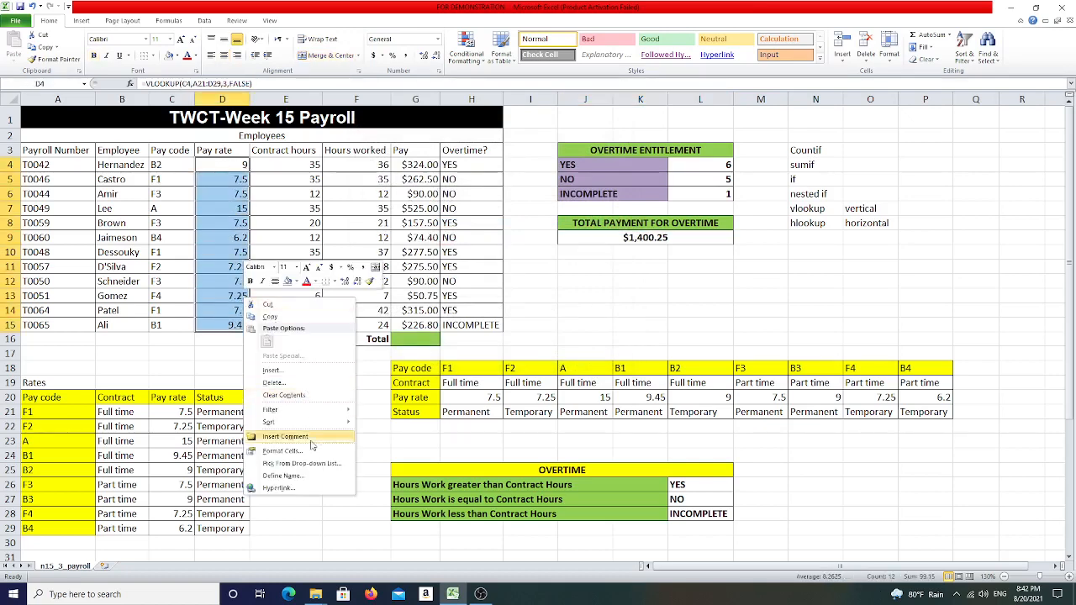
click(330, 452)
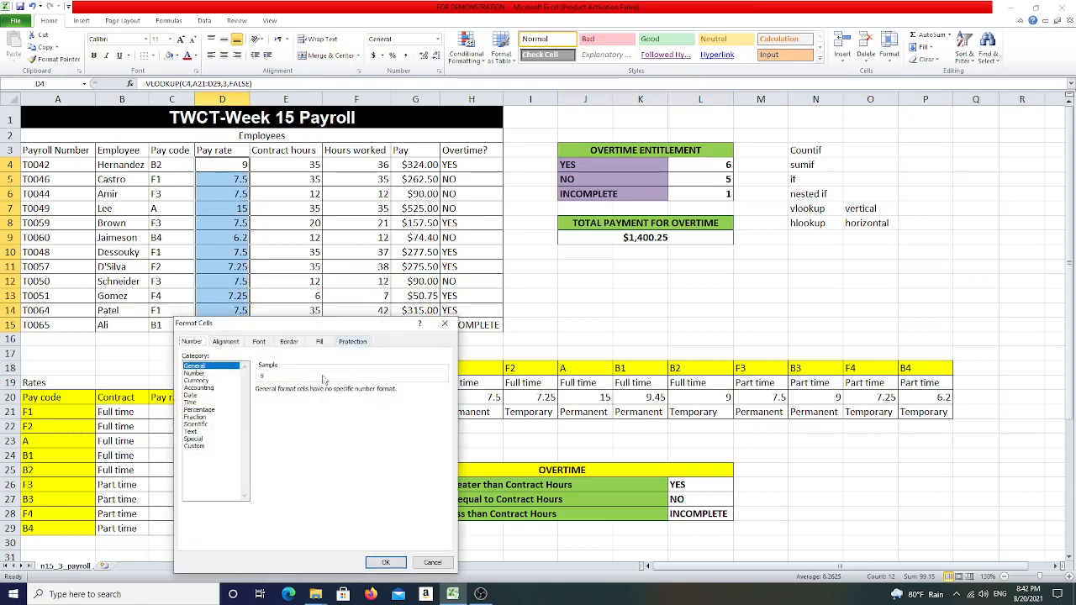
click(206, 381)
click(385, 562)
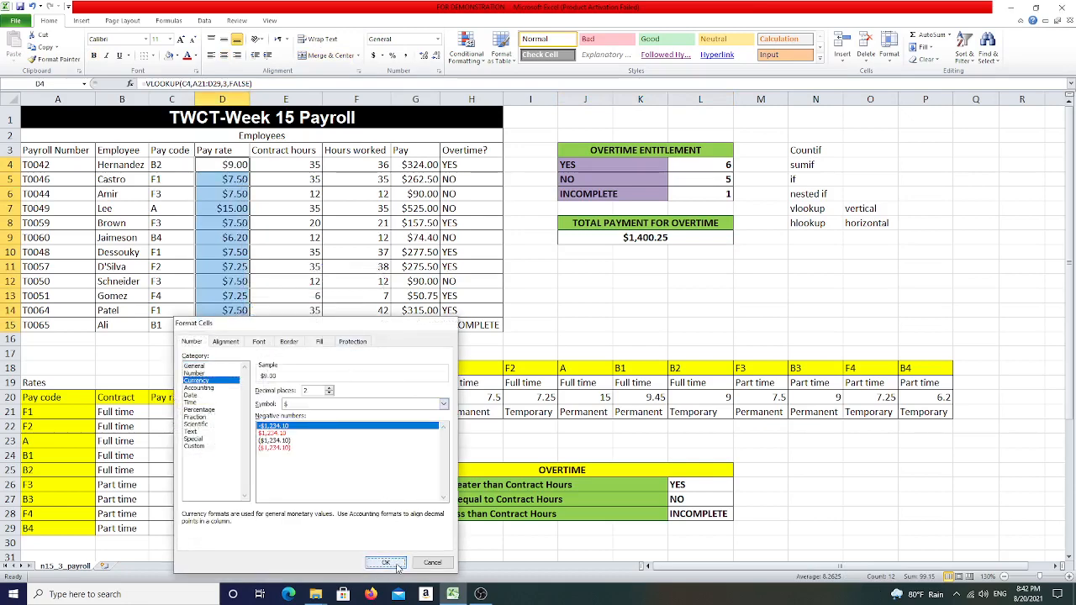
- Enter a SUM formula over G4:G14 in the Total cell G16 of the Pay column
click(423, 338)
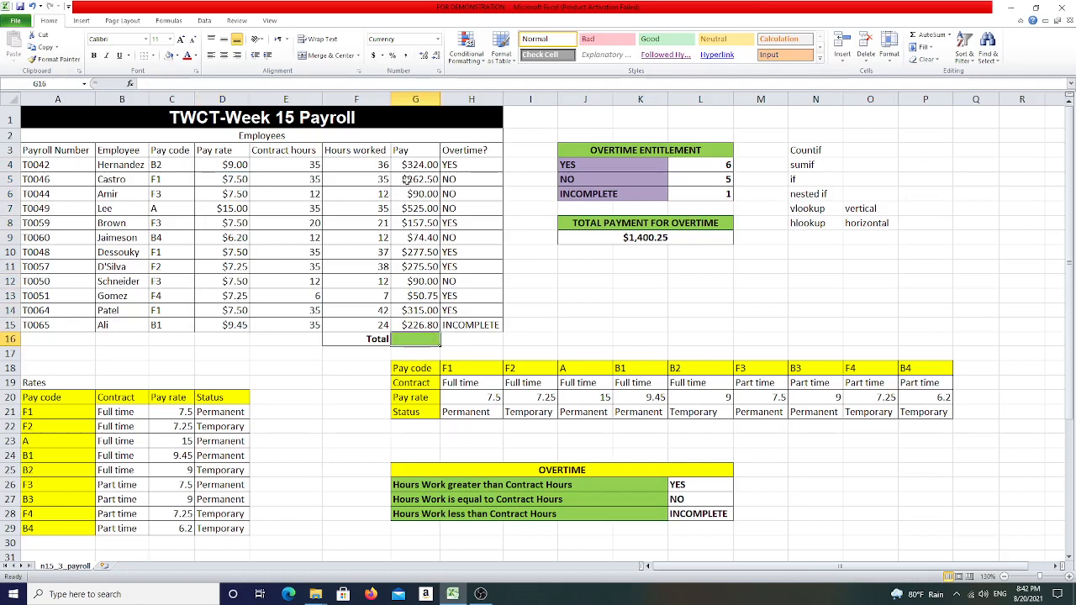
text(=sum()
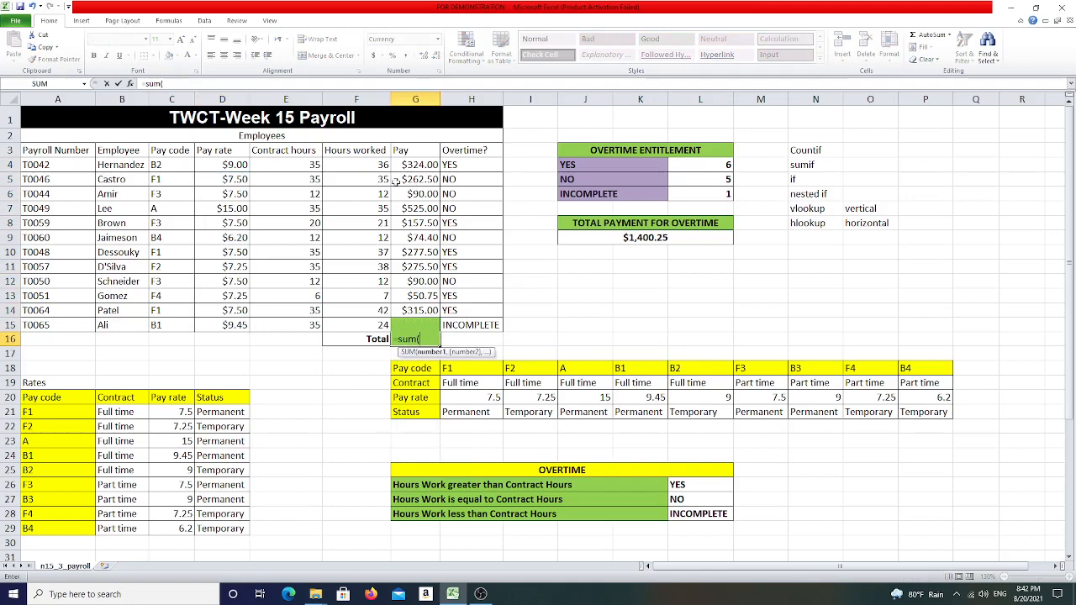
drag(410, 166, 417, 309)
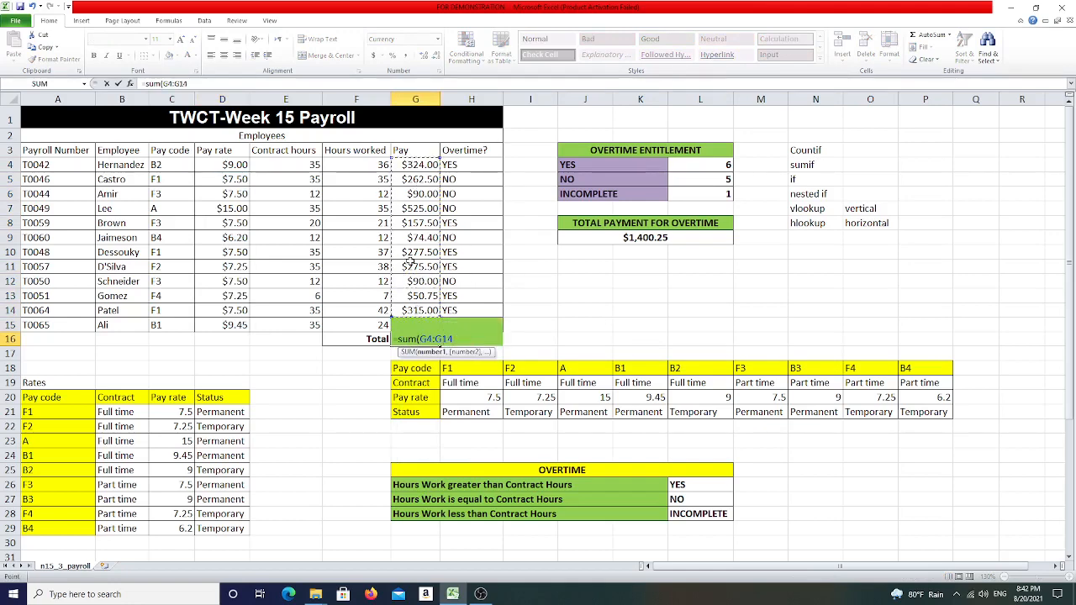
text())
key(Return)
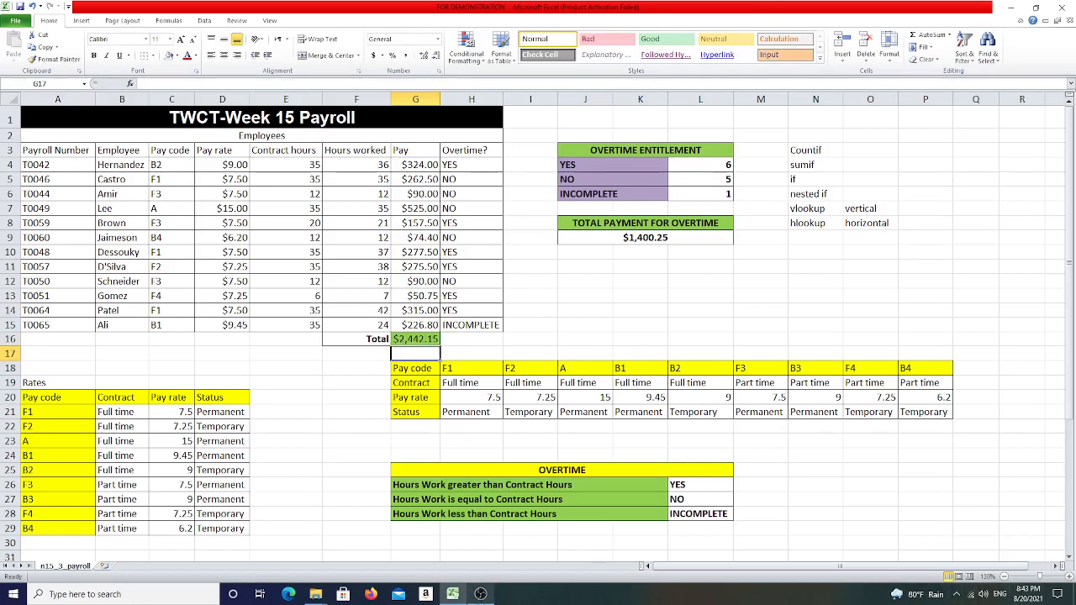
click(958, 598)
right_click(983, 578)
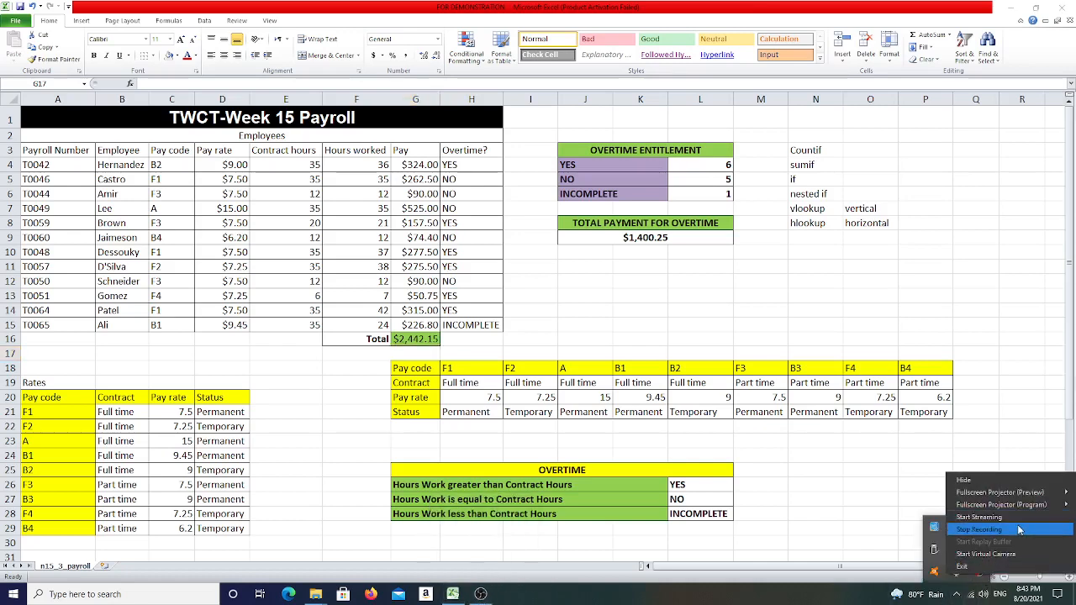